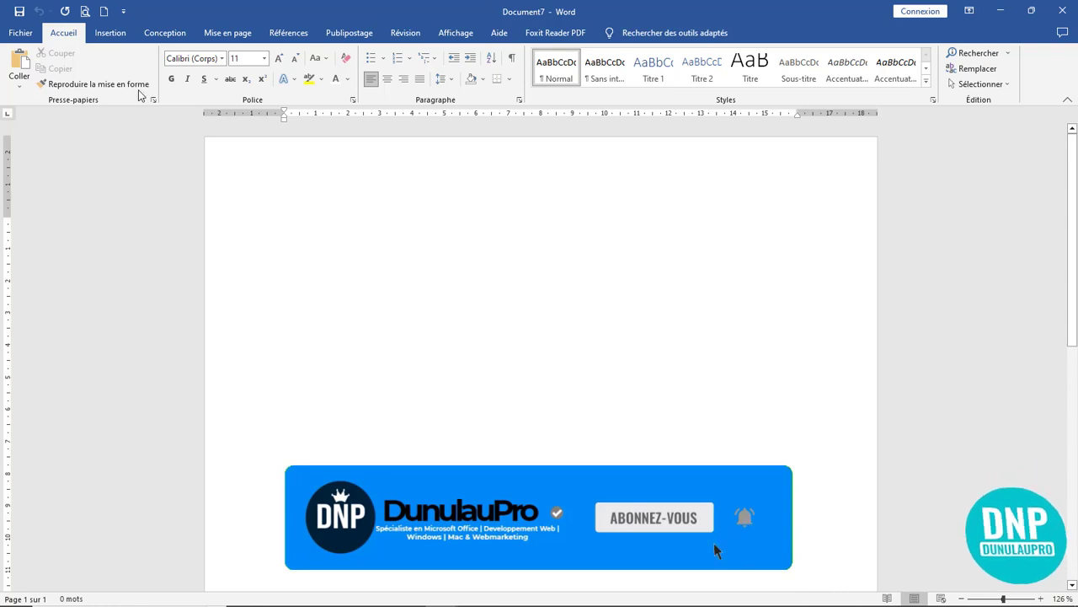
- Switch the ribbon of the new blank Document7 to the Insertion tab
click(118, 38)
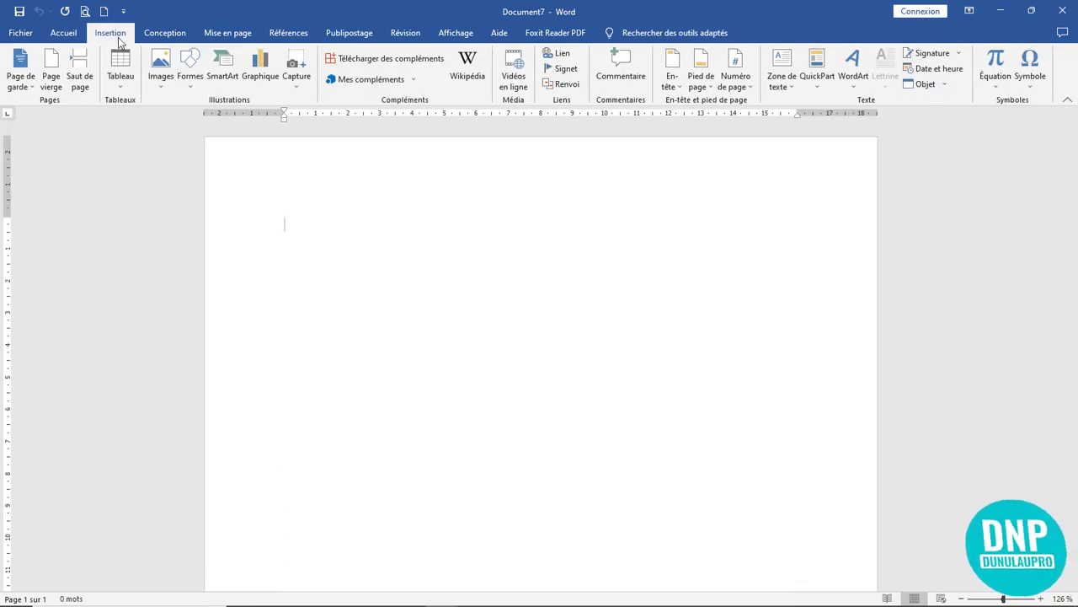
- Draw a blue rectangle near the top of the page, narrowing and shortening it
click(194, 80)
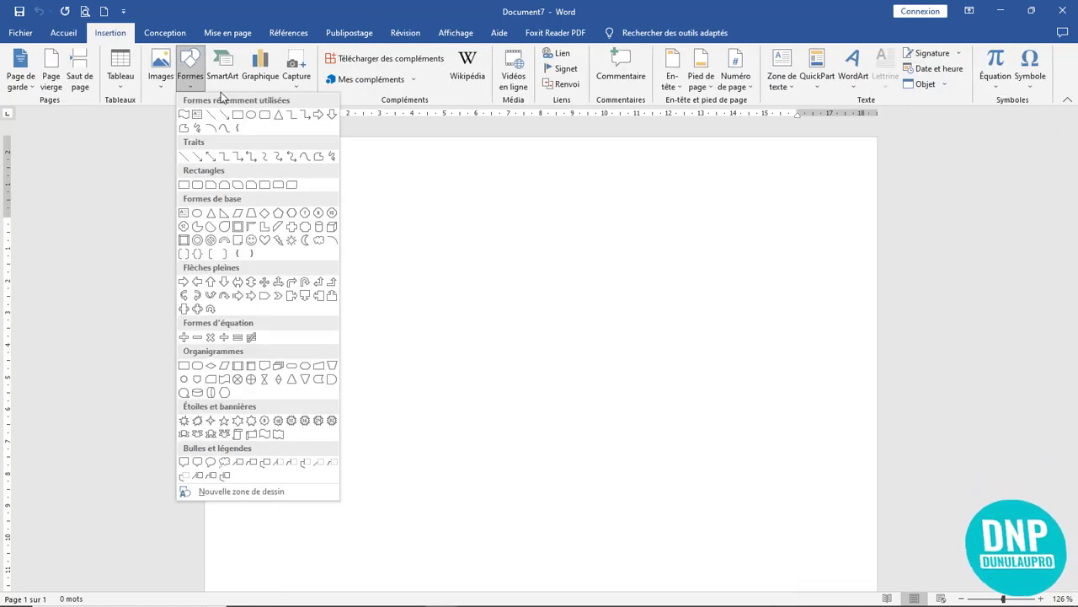
click(239, 115)
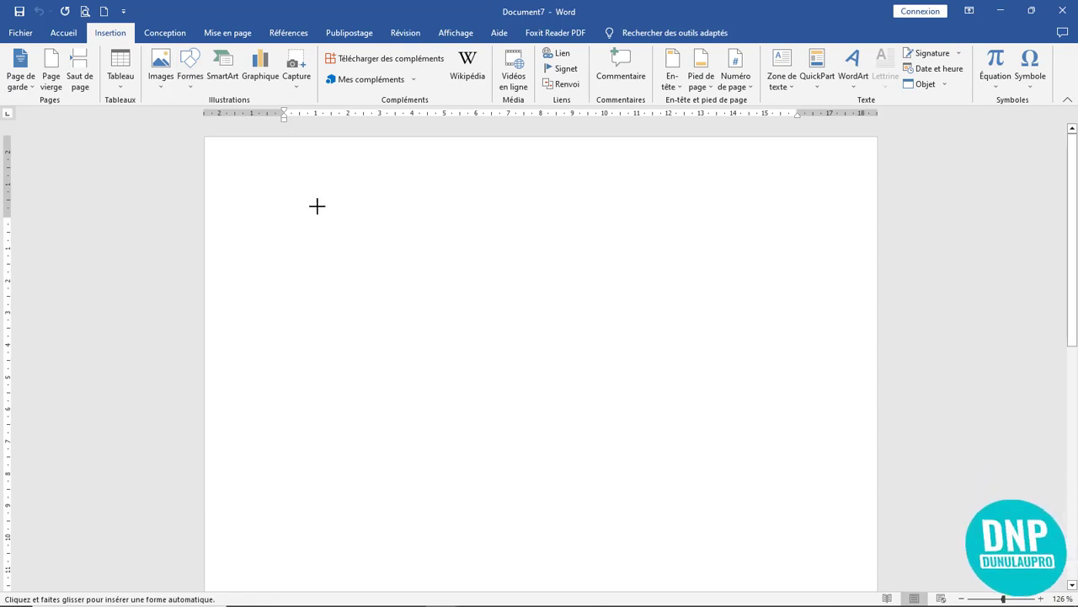
drag(315, 178, 705, 300)
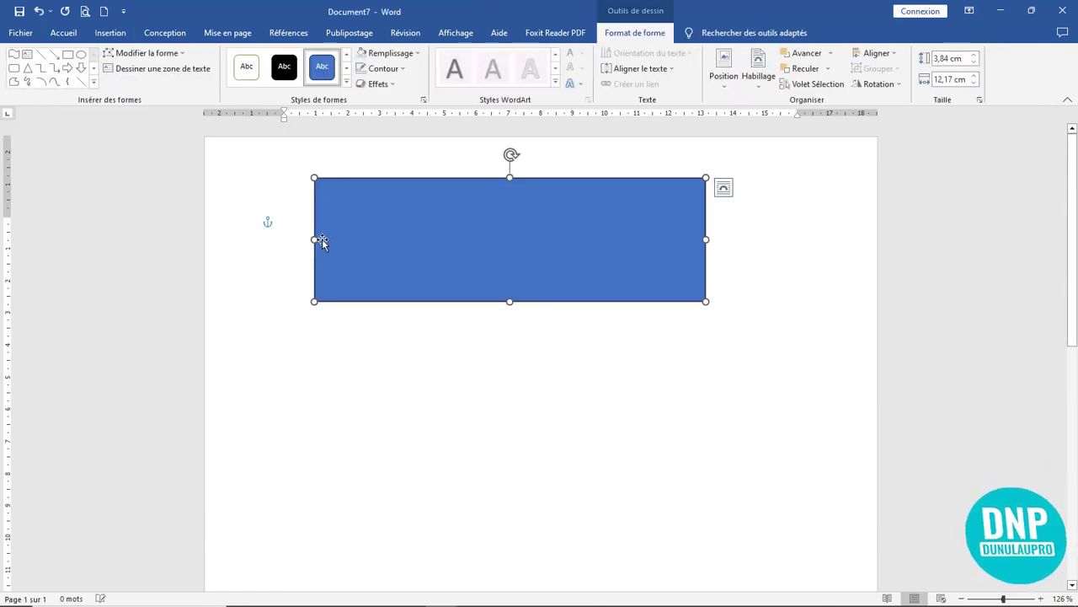
drag(311, 238, 406, 250)
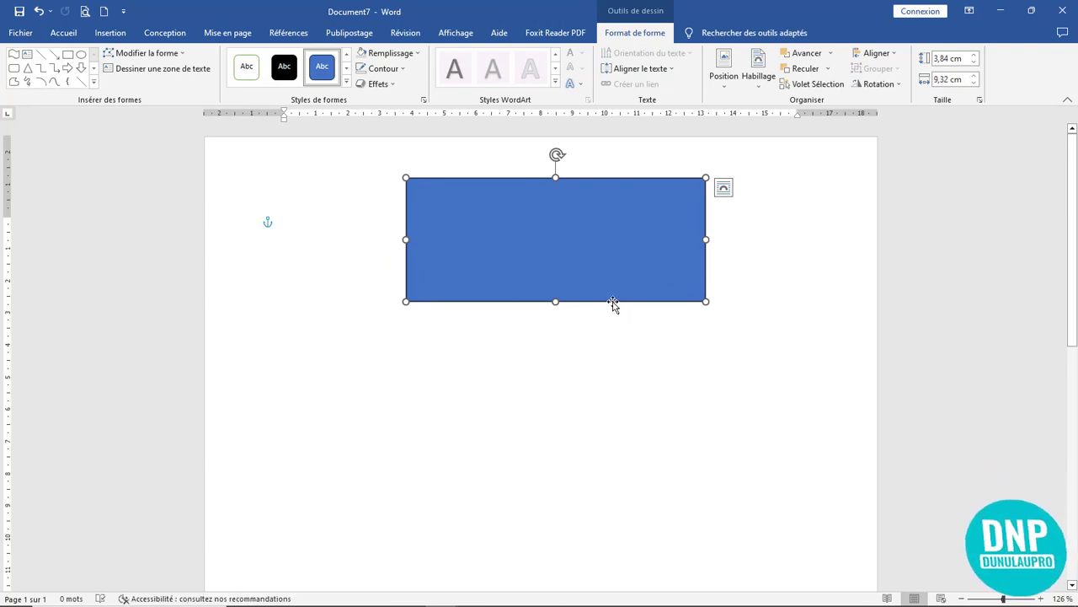
drag(555, 301, 556, 291)
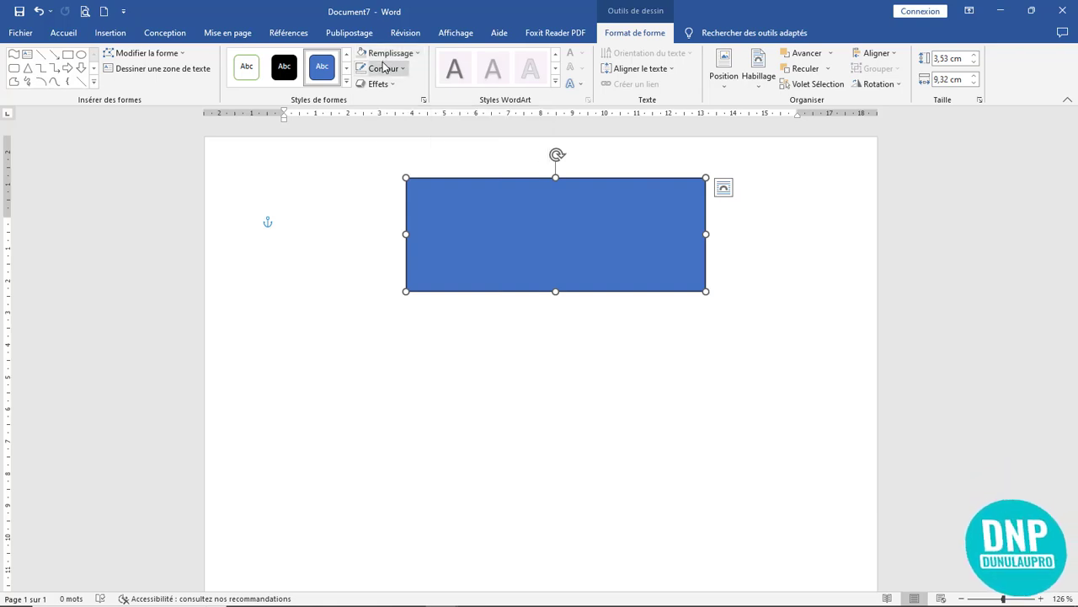
- Drag the rectangle's top-left and bottom-right corner points to slant it into a parallelogram
click(148, 53)
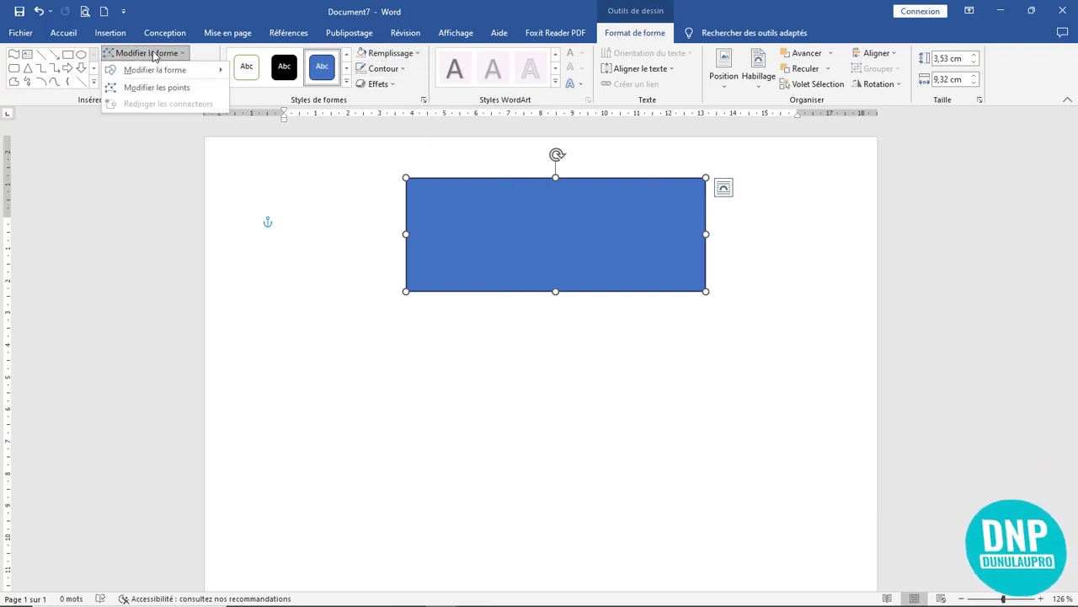
click(155, 87)
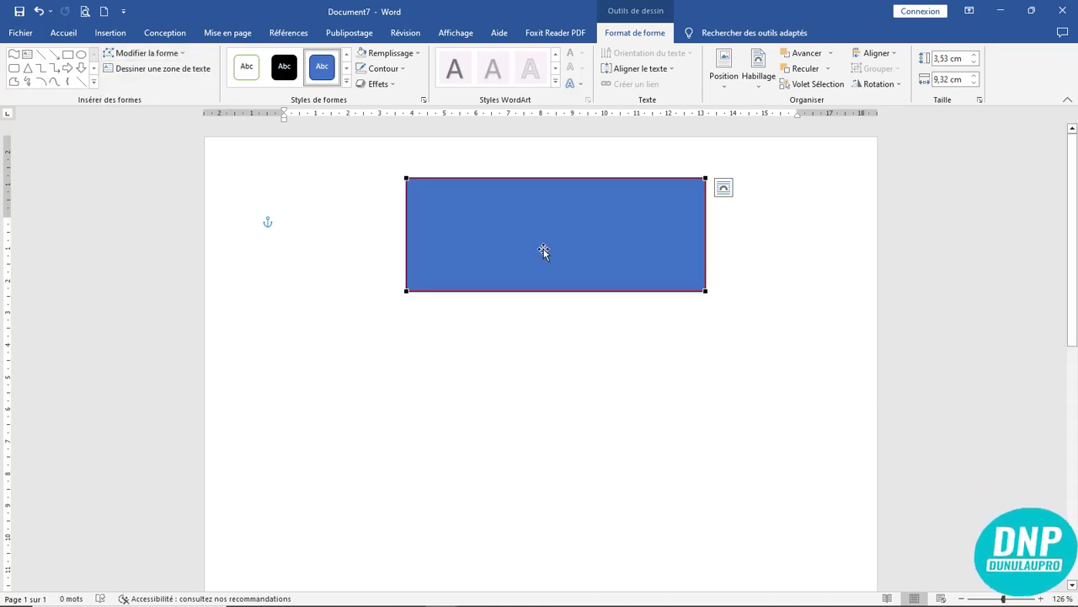
click(408, 178)
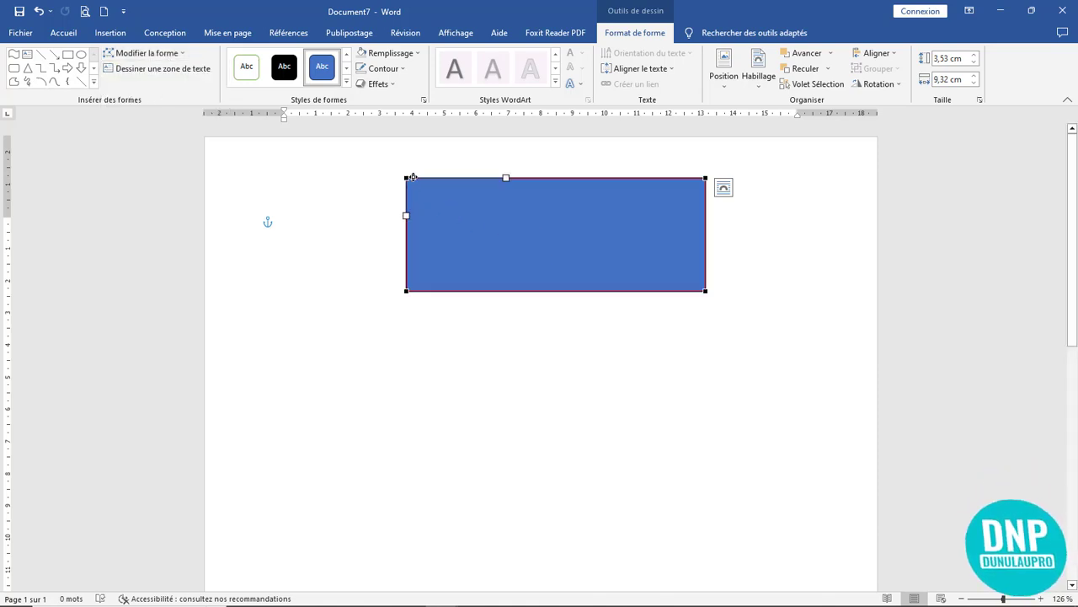
drag(408, 179, 462, 178)
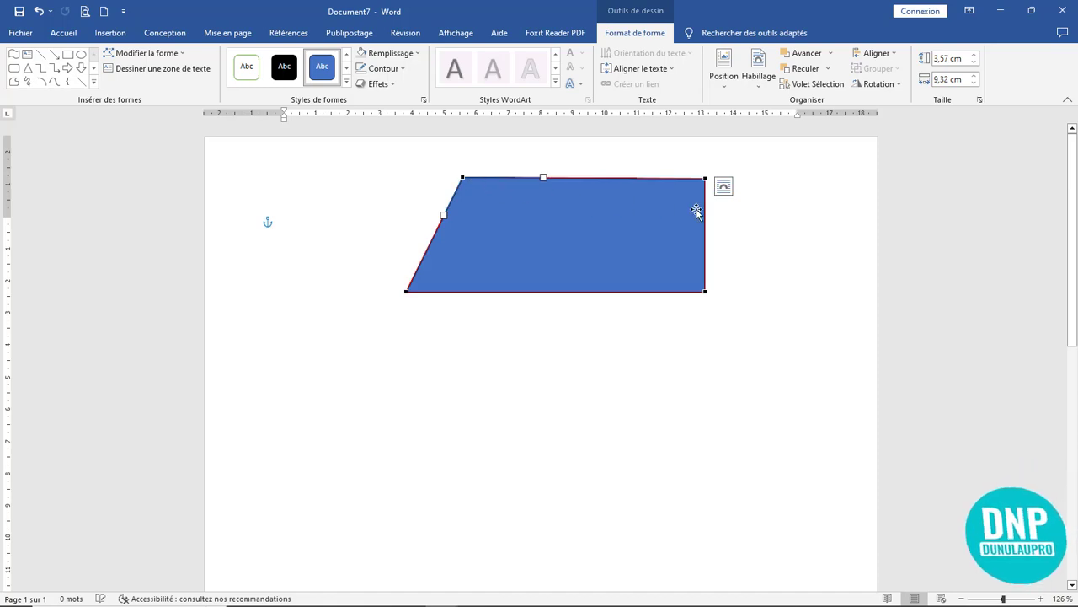
drag(705, 291, 648, 291)
- Remove the parallelogram's outline with Sans contour
click(746, 315)
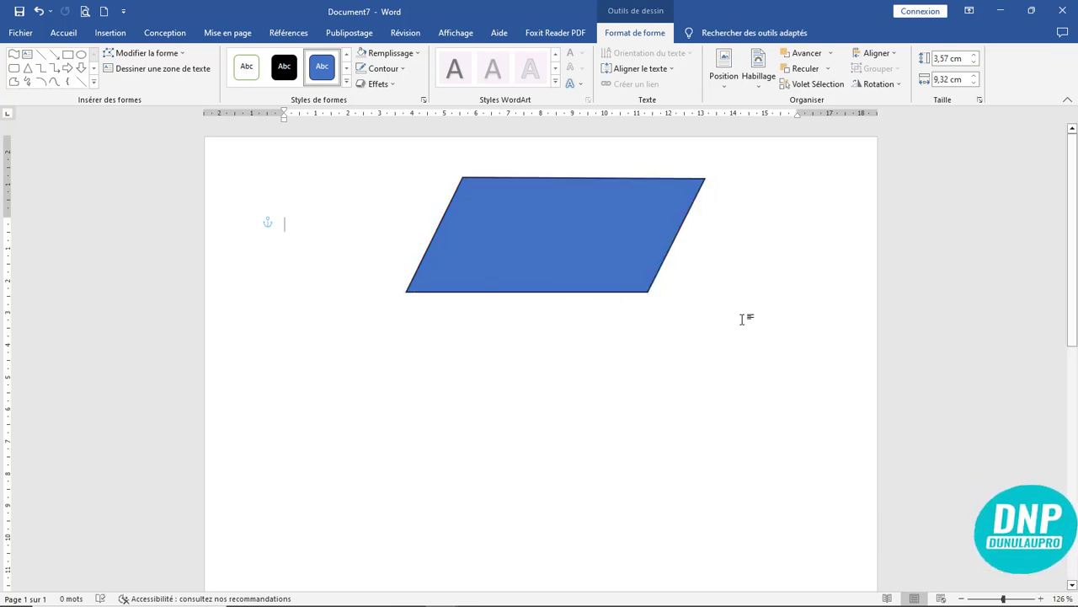
click(593, 274)
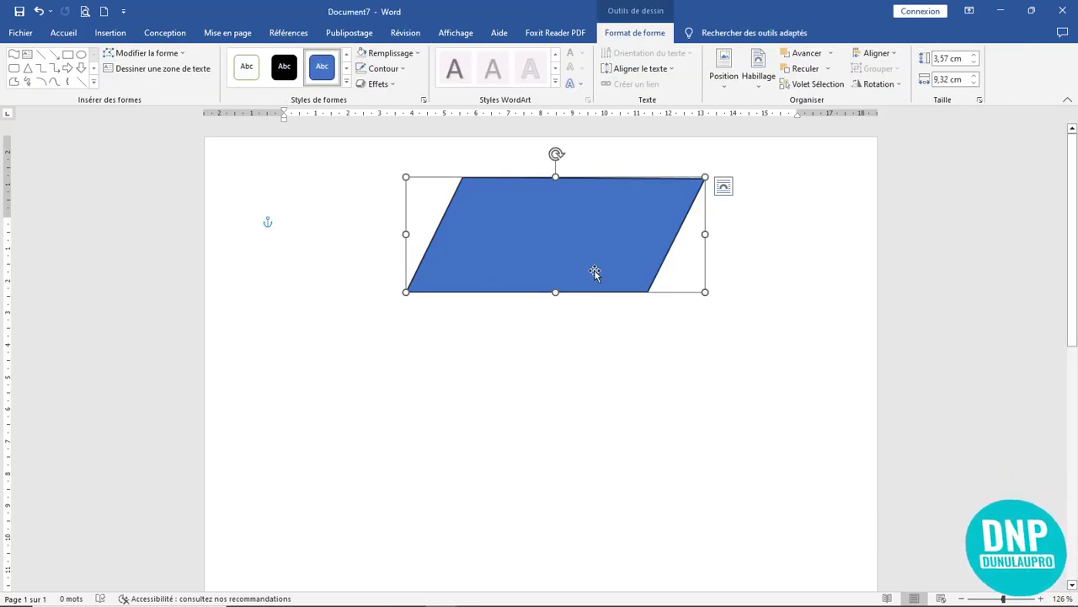
click(378, 69)
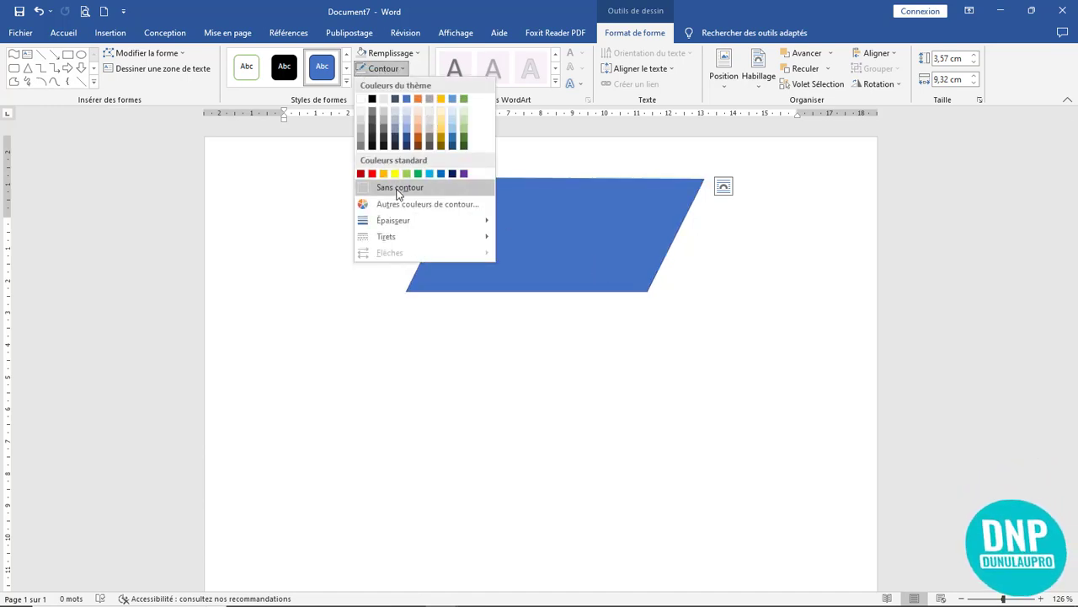
click(387, 187)
- Move the parallelogram to the top right and stretch it taller to 3,97 cm
click(679, 344)
double_click(573, 261)
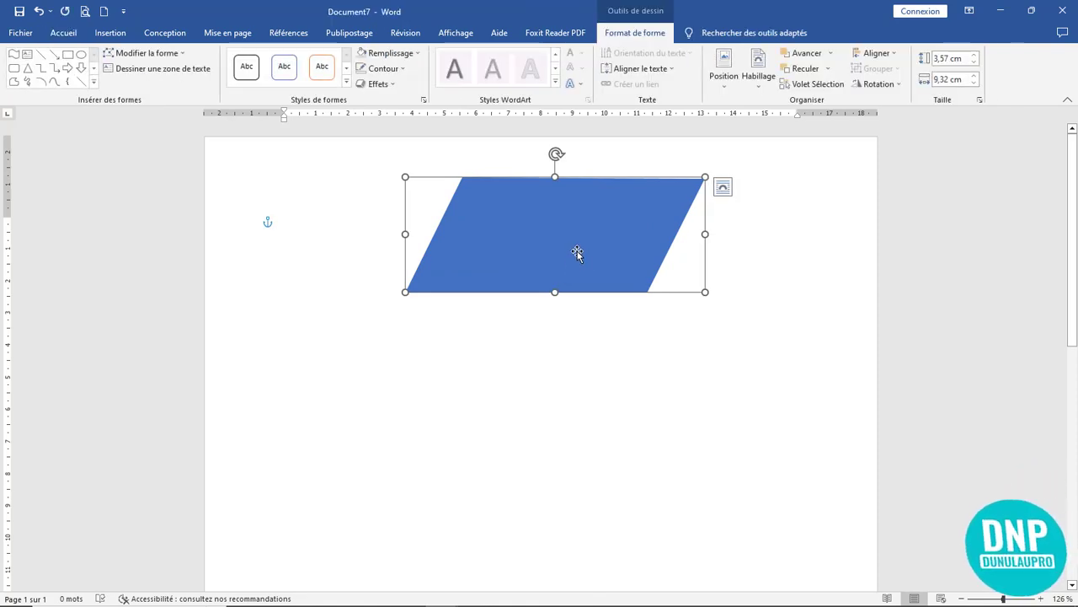
drag(577, 253, 683, 201)
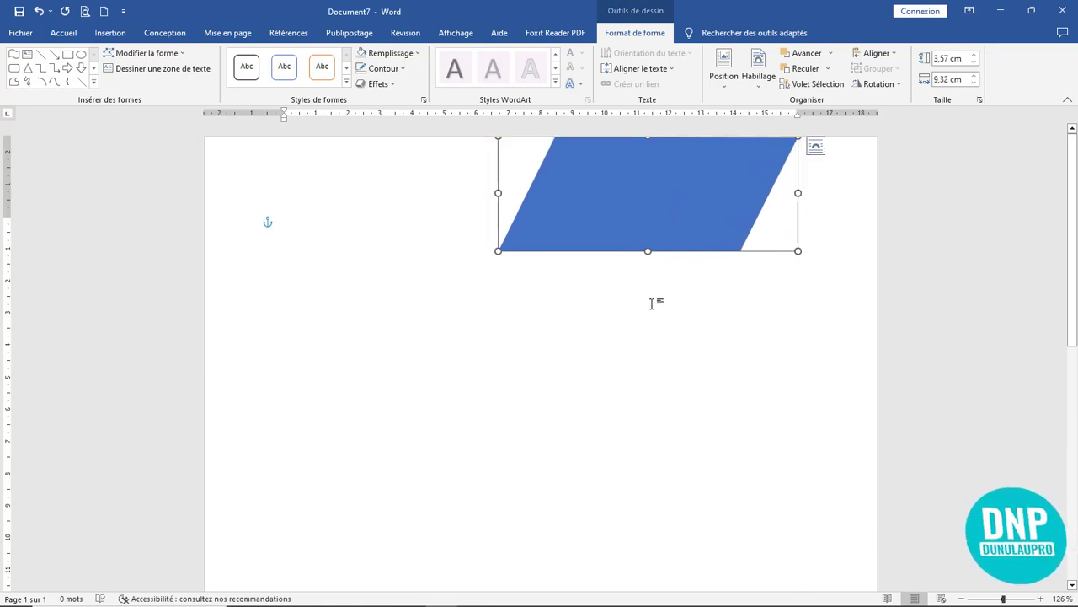
drag(647, 250, 695, 220)
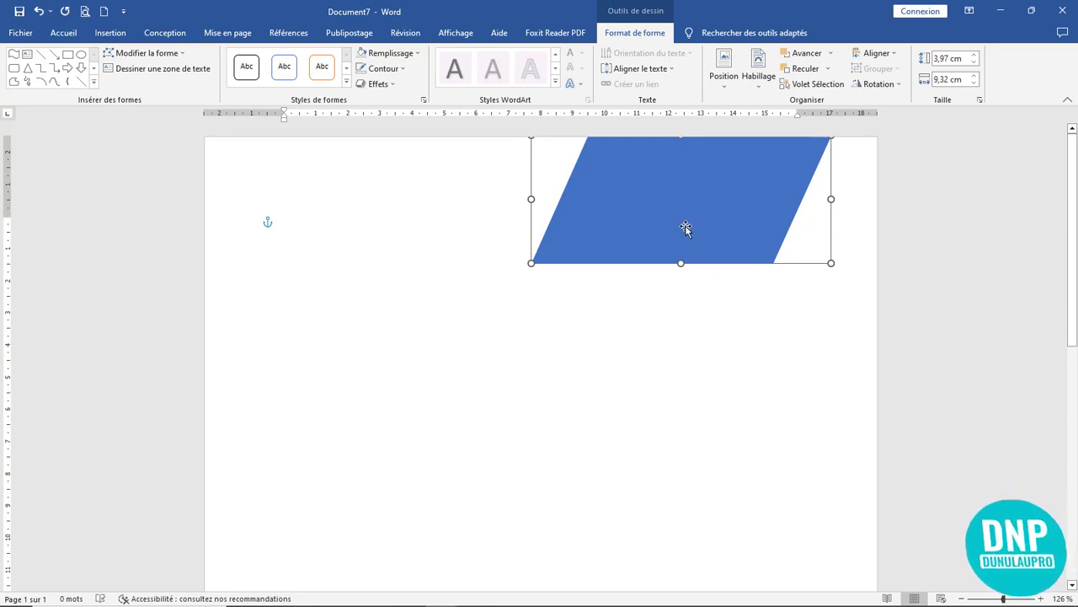
- Duplicate the parallelogram, stretch the copy to 5,1 cm and place it beside the first
drag(686, 227, 686, 376)
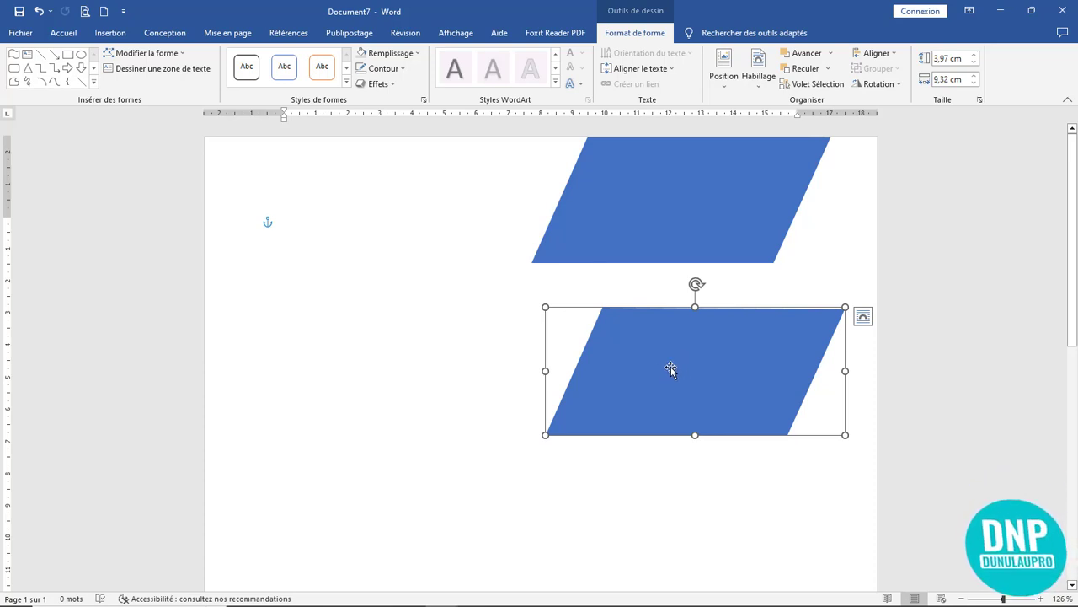
drag(645, 373, 815, 211)
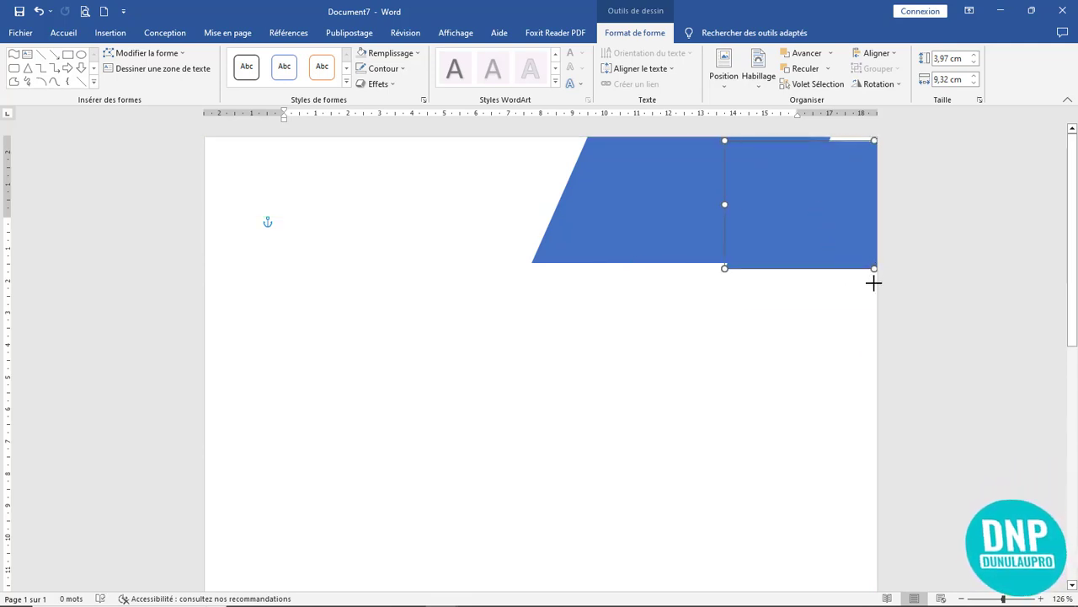
drag(873, 283, 874, 304)
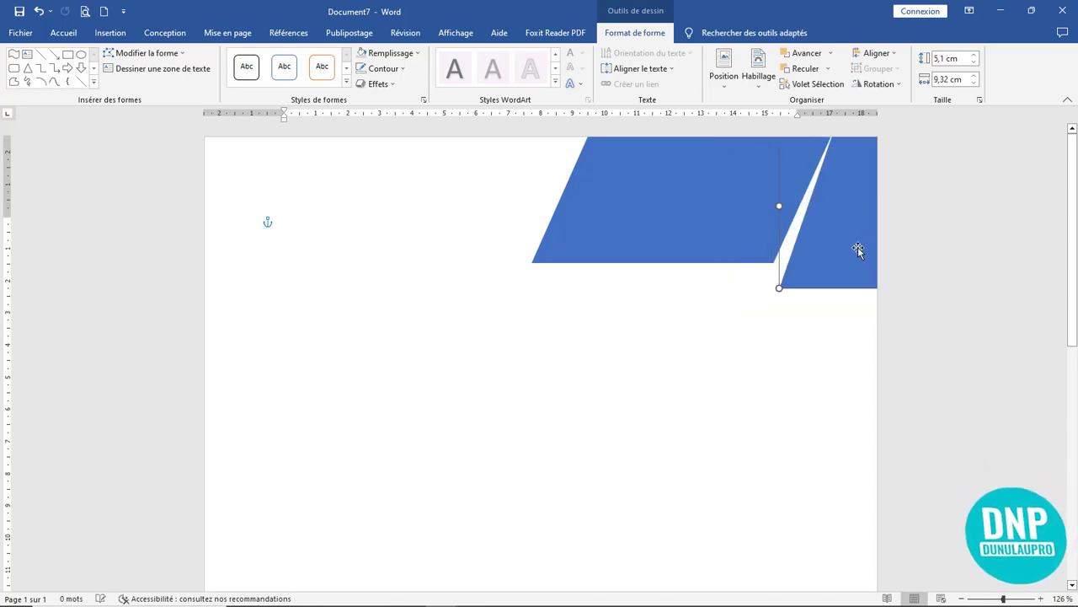
mouse_move(854, 248)
mouse_down()
mouse_move(833, 304)
mouse_move(605, 419)
mouse_move(786, 375)
mouse_move(851, 314)
mouse_move(858, 254)
mouse_up()
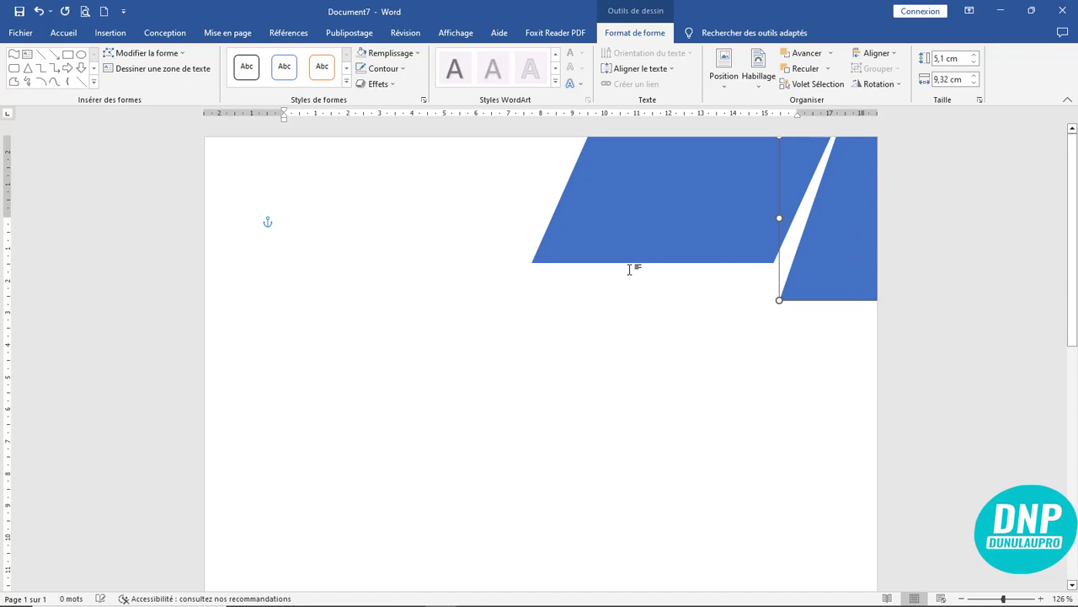
- Edit the copy's points so its bottom corner matches the first shape's slant
click(165, 53)
click(156, 88)
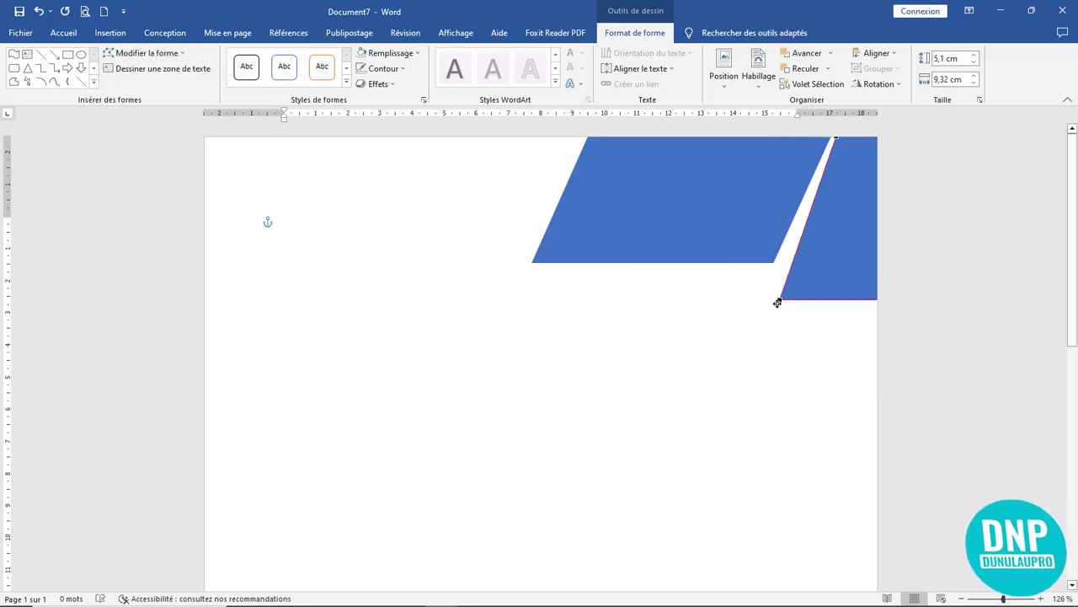
drag(781, 301, 765, 296)
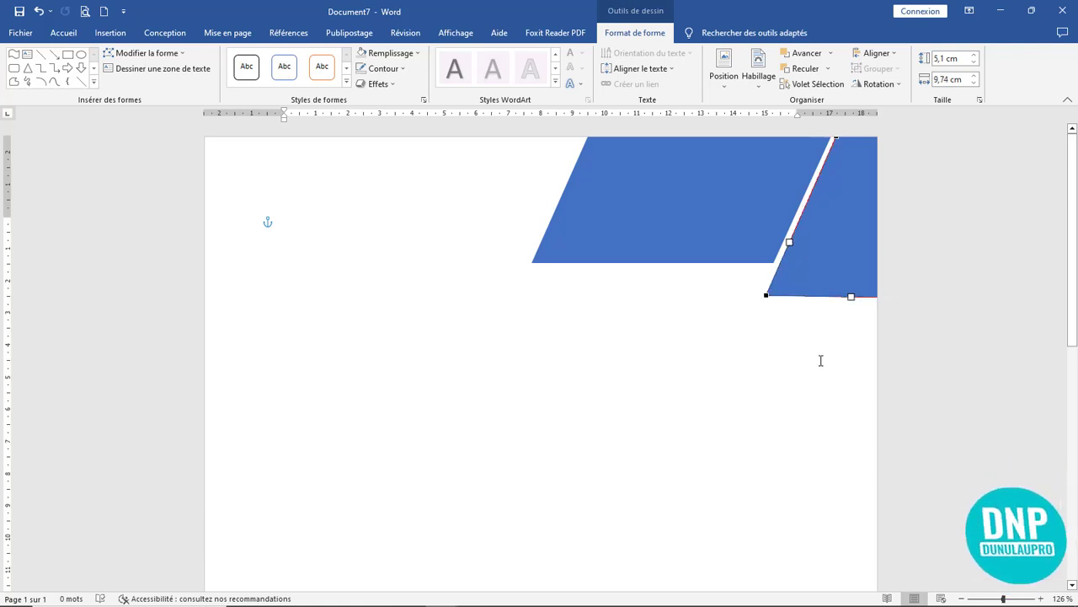
click(820, 361)
- Reposition the right-hand parallelogram against the page edge, leaving a narrow white gap
click(830, 267)
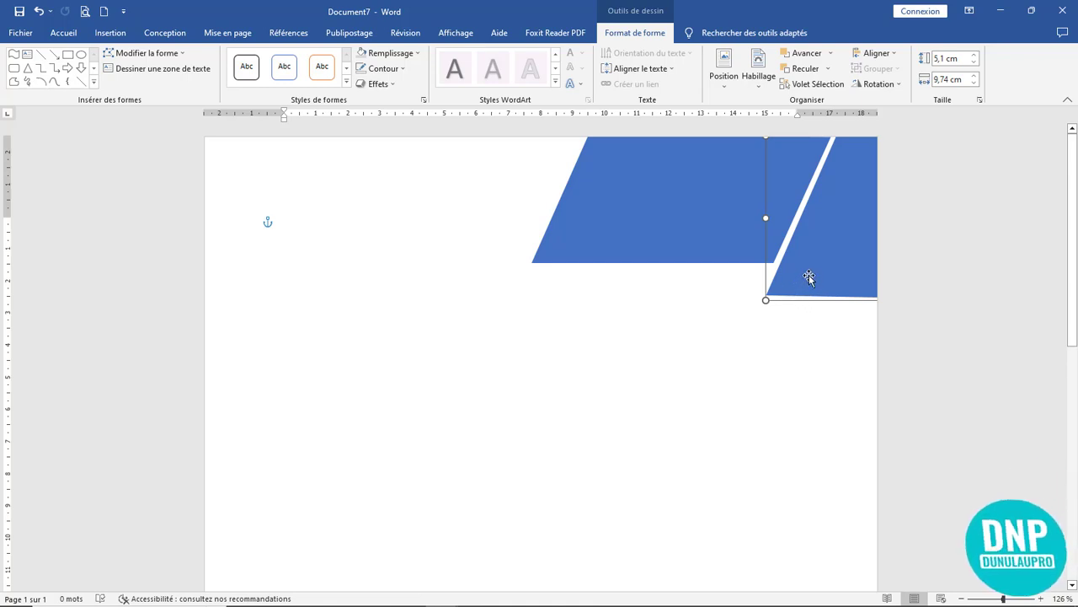
drag(809, 295, 739, 294)
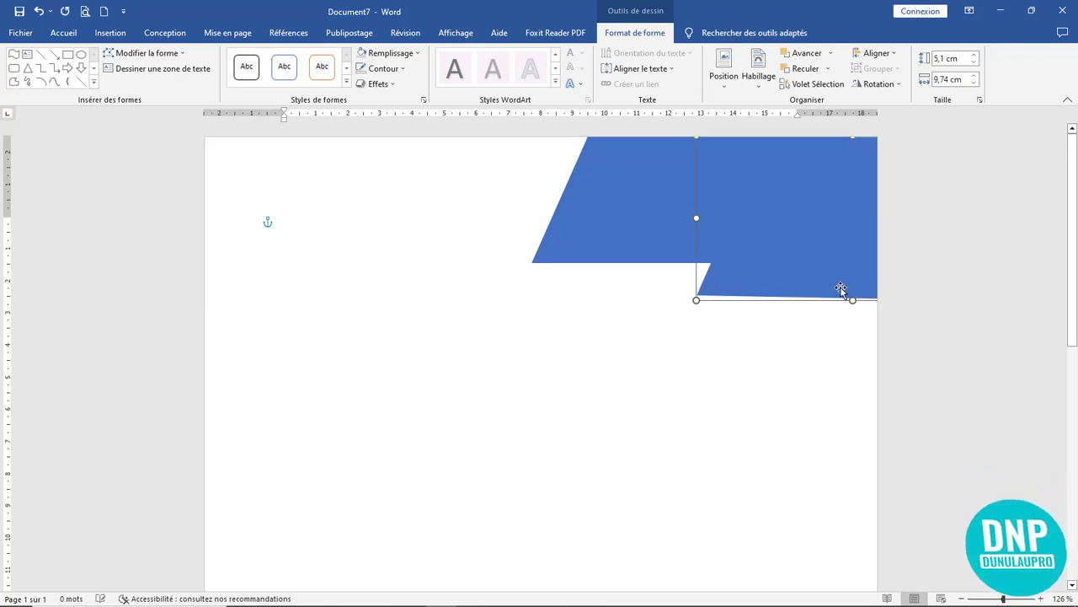
drag(852, 300, 850, 294)
drag(792, 270, 862, 265)
key(Right)
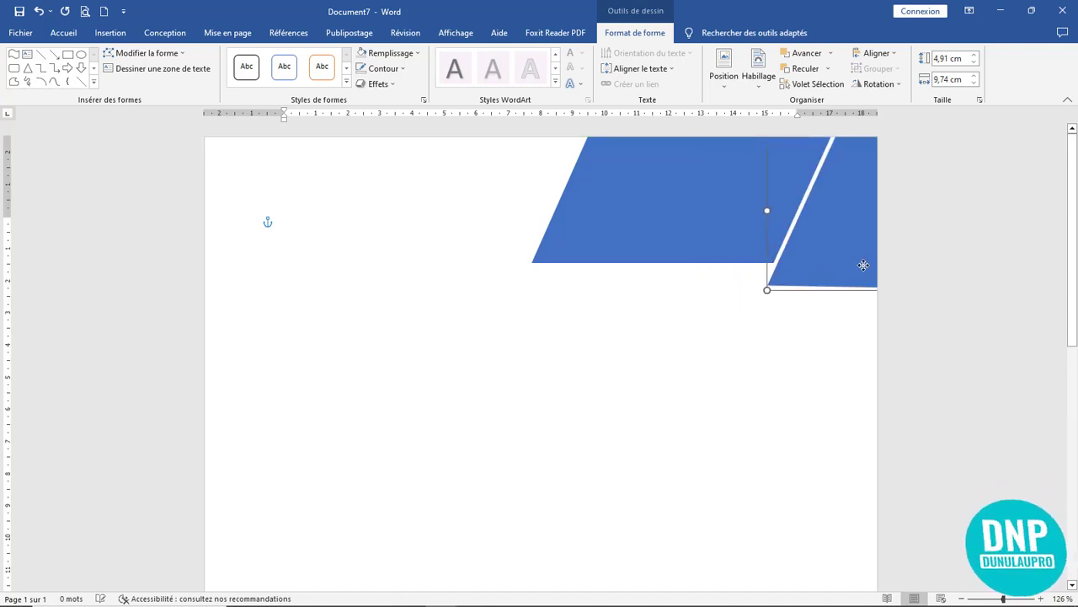
click(805, 381)
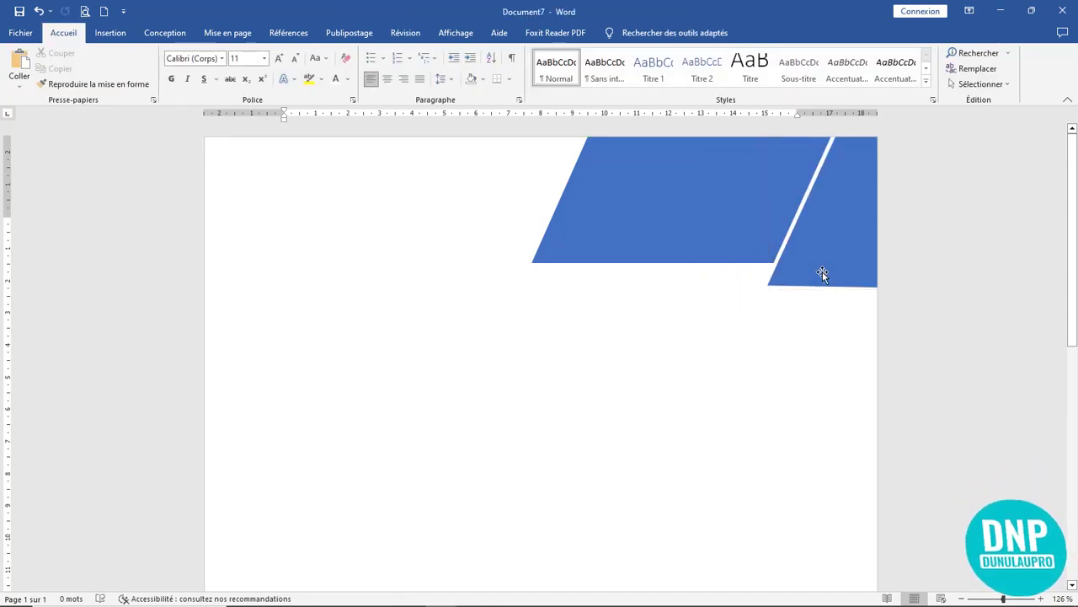
click(684, 197)
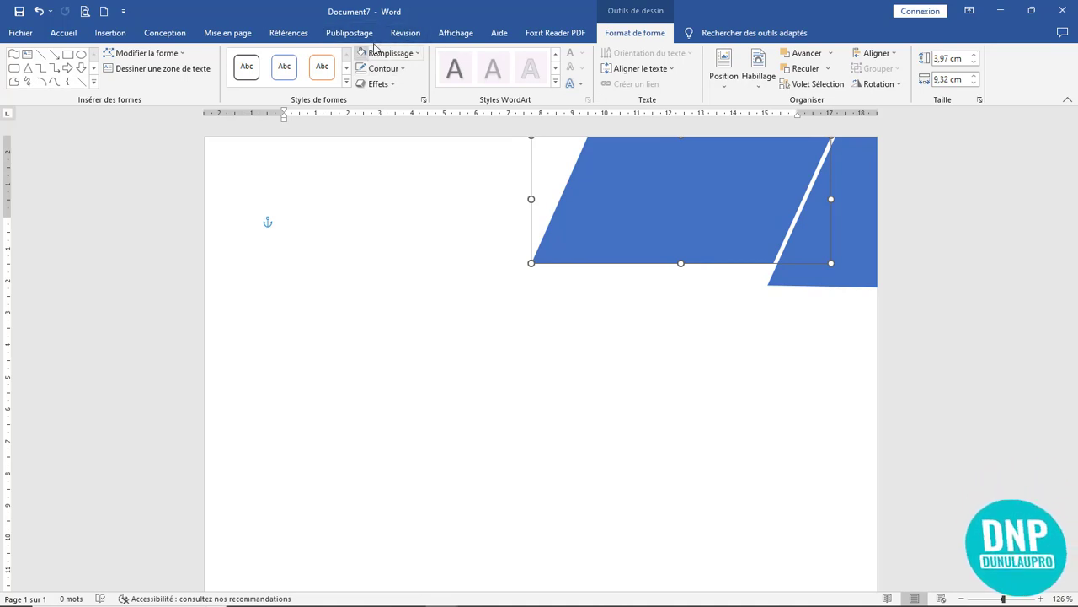
click(423, 100)
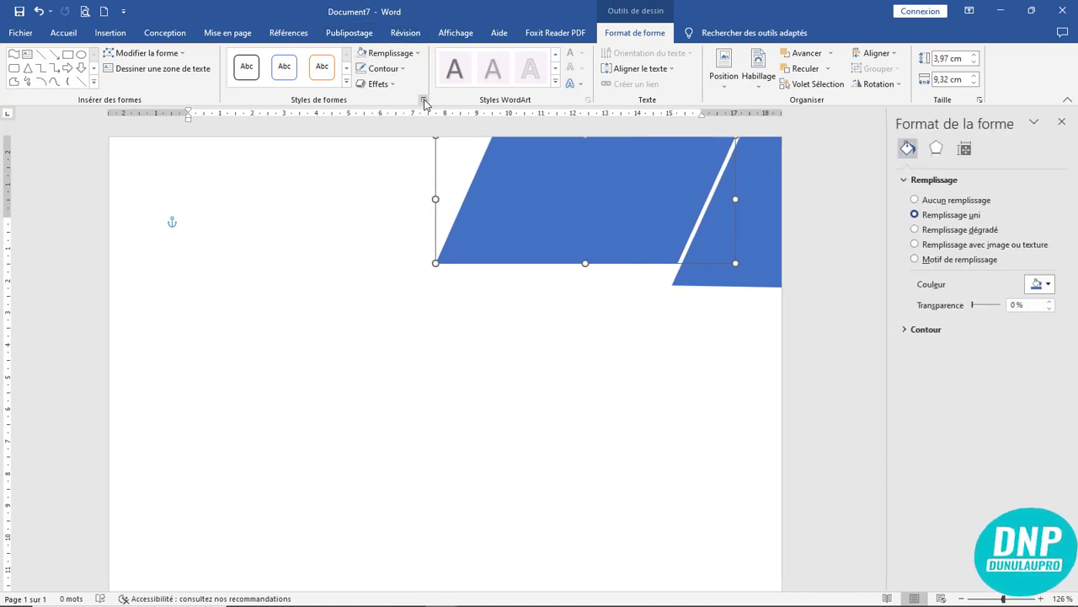
click(958, 230)
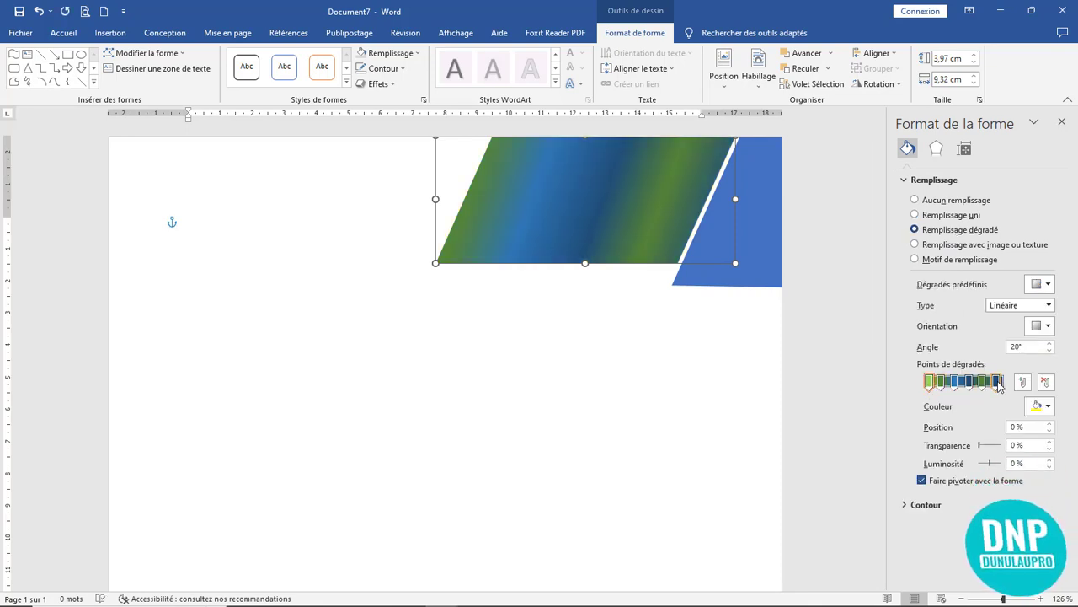
click(756, 254)
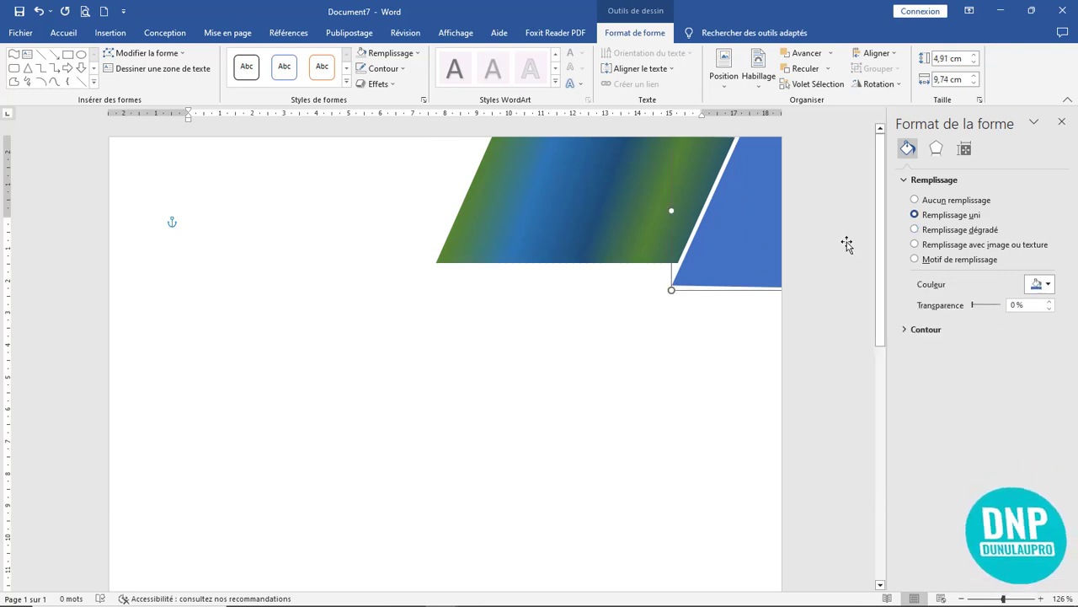
click(946, 230)
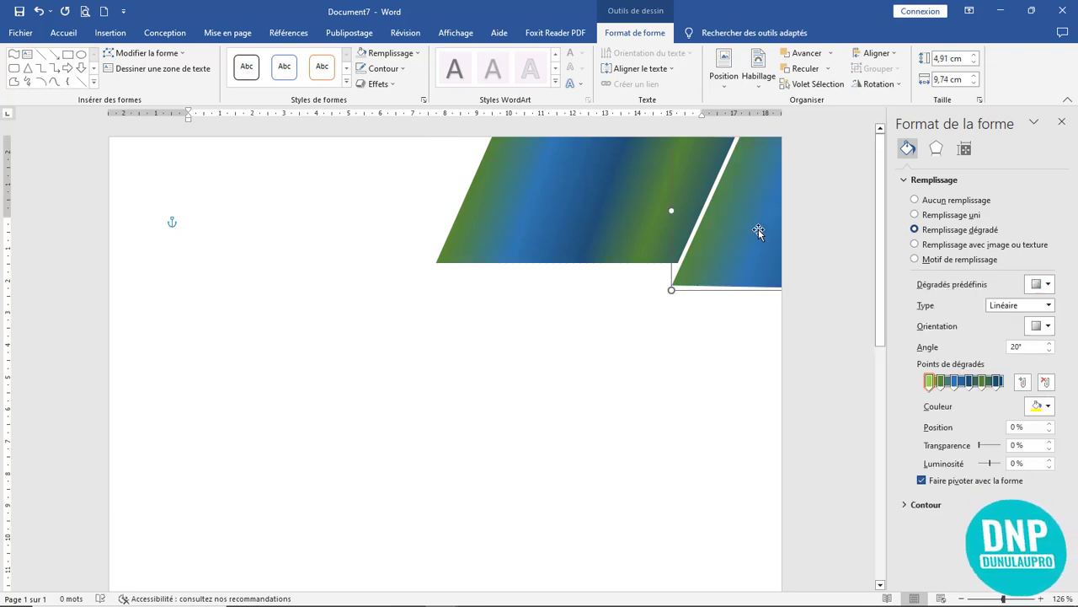
click(733, 368)
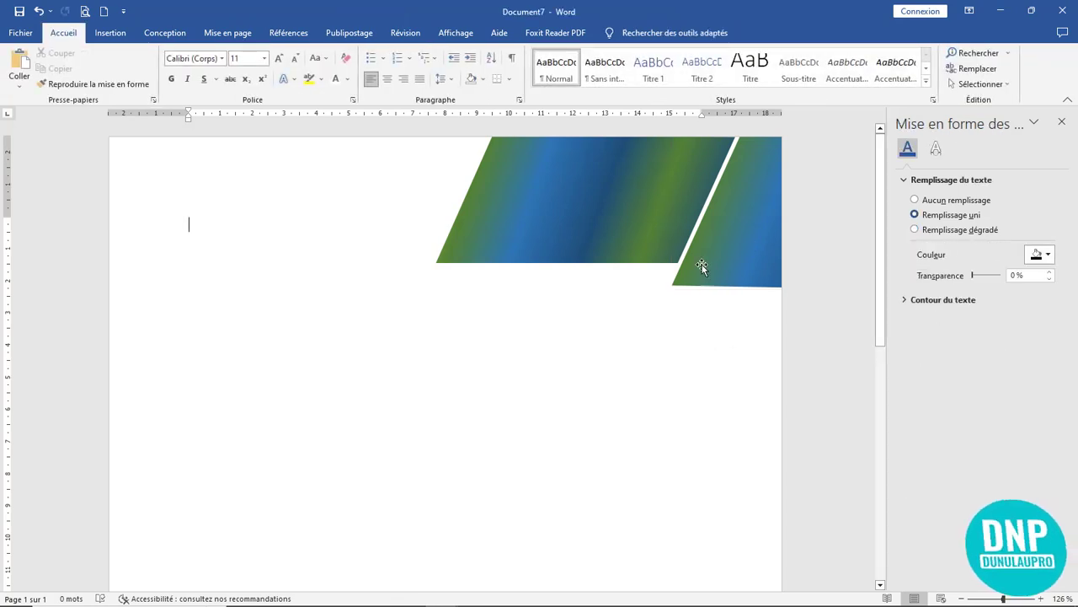
click(746, 225)
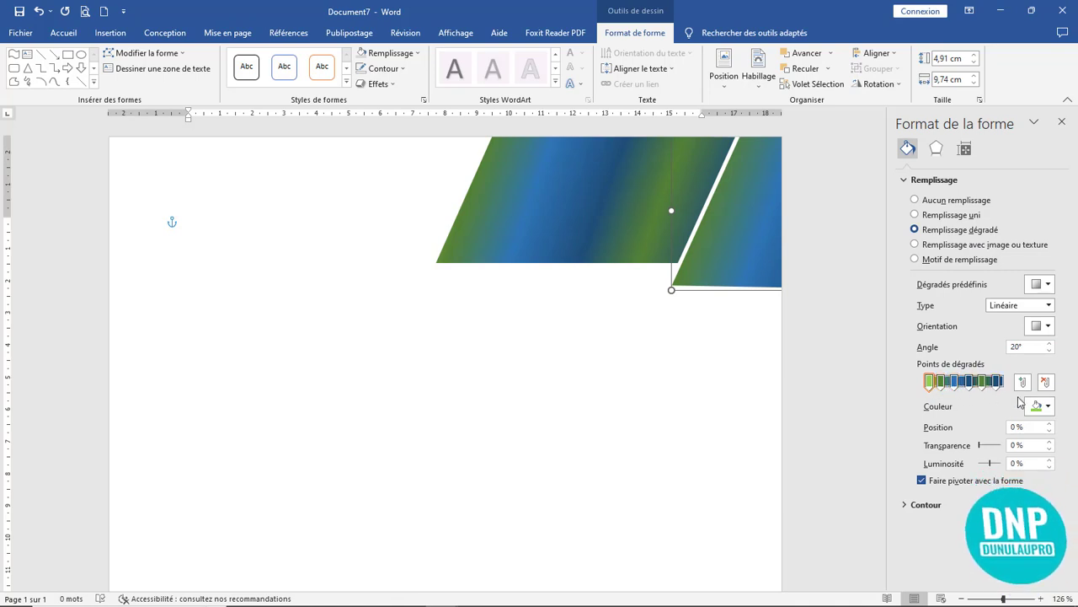
click(1048, 406)
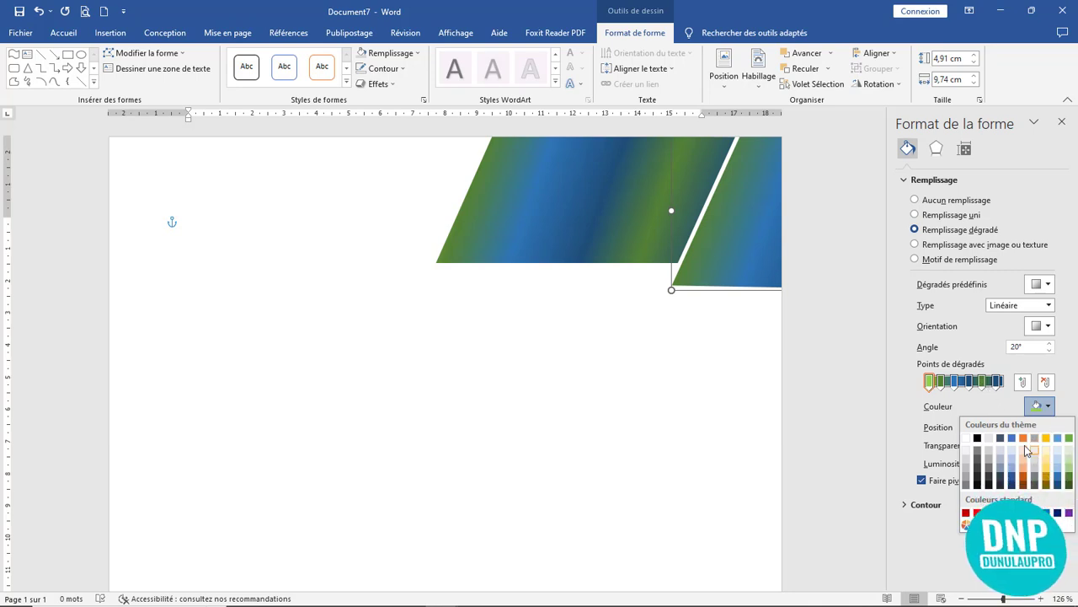
click(854, 474)
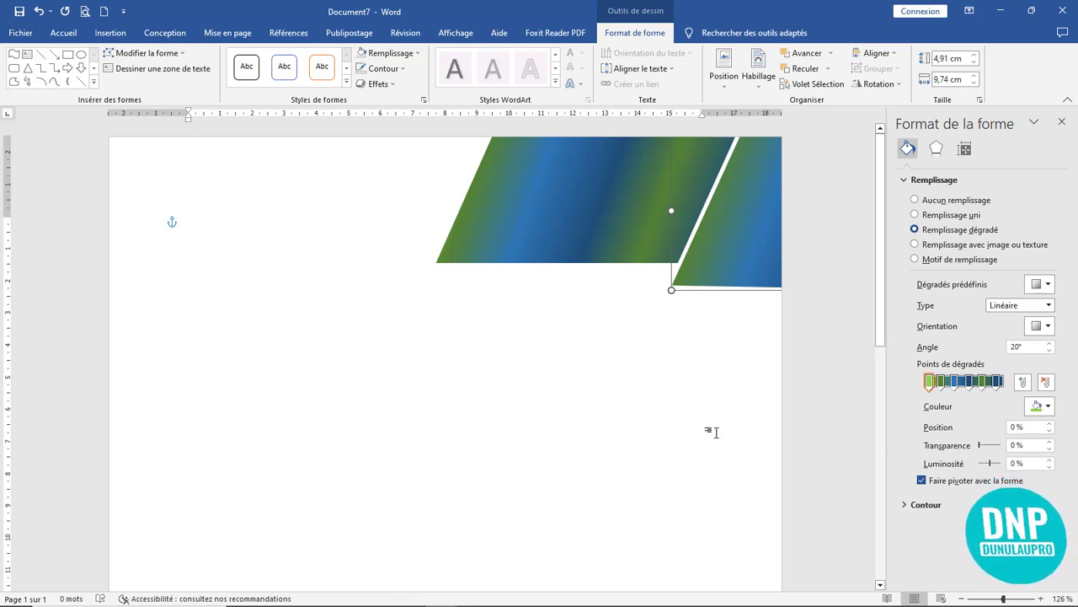
click(361, 264)
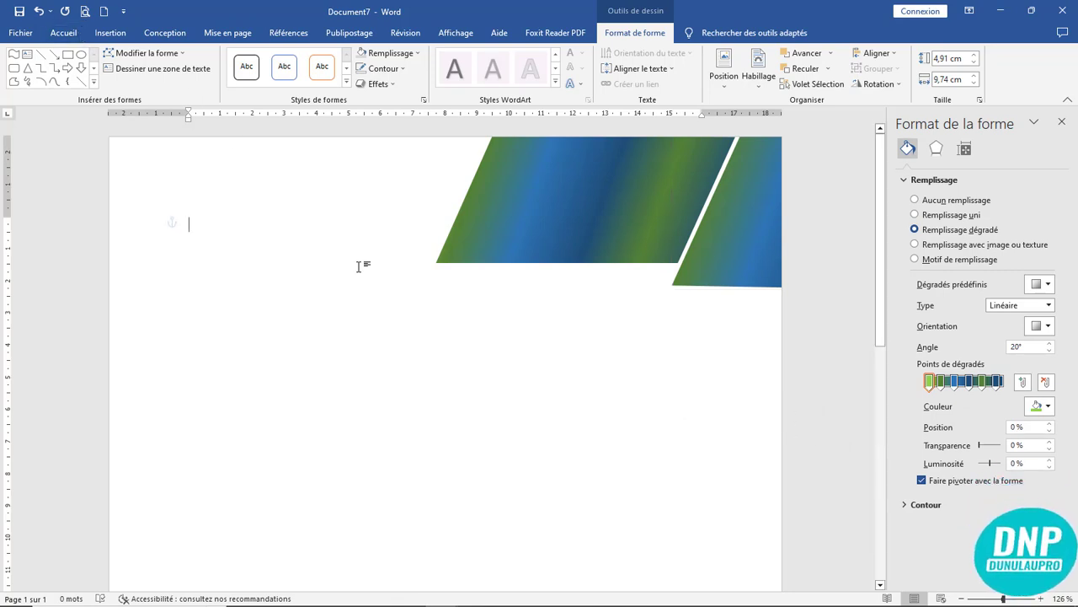
- Draw a long blue rectangle bar below the gradient shapes, 0.51 cm tall
click(120, 37)
click(189, 66)
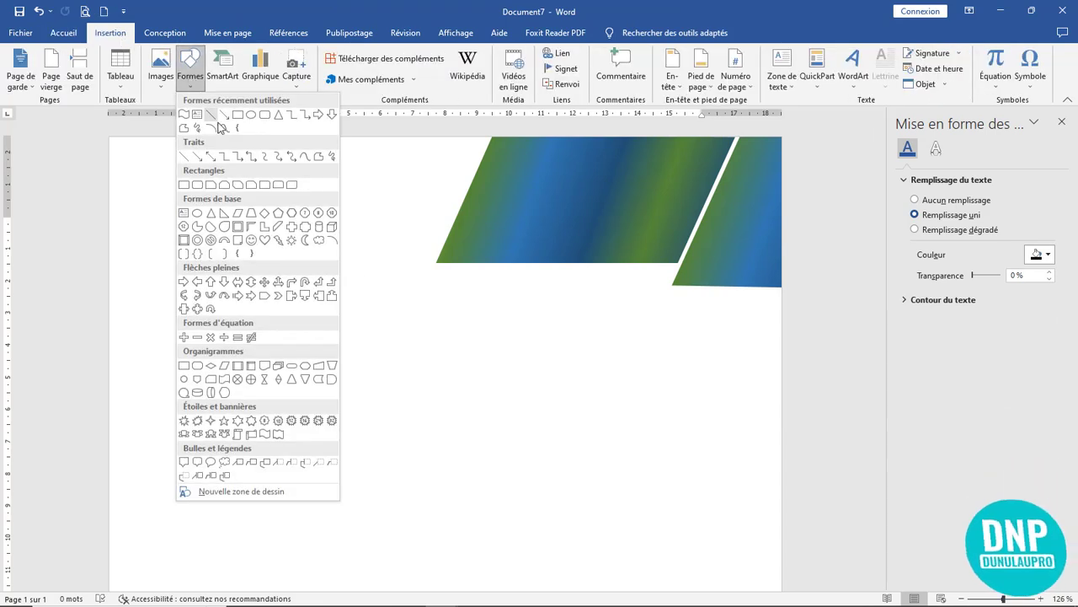
click(236, 120)
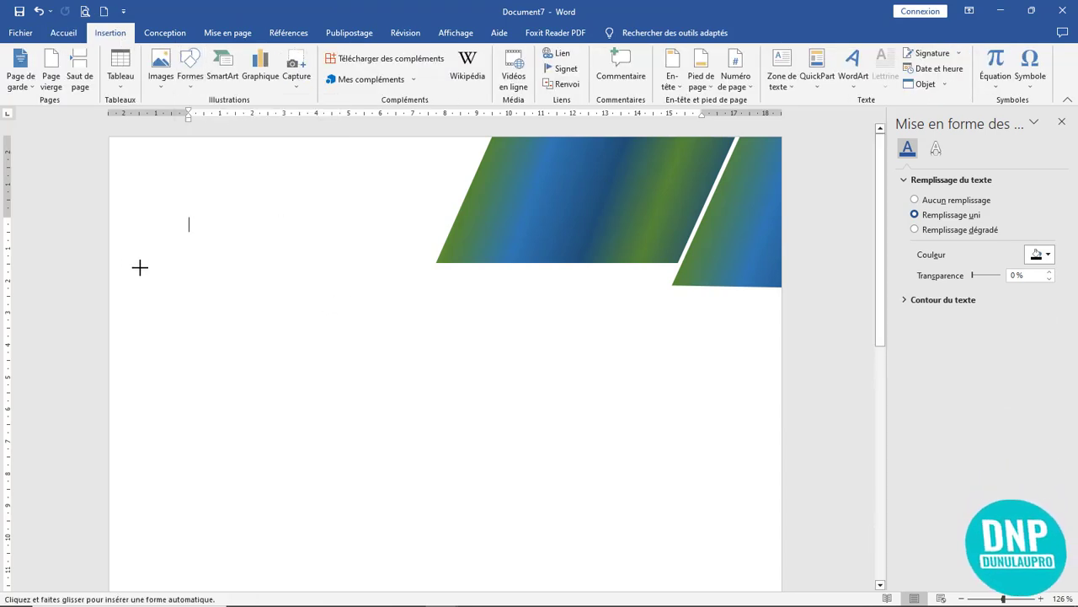
drag(112, 256, 668, 277)
drag(600, 278, 600, 285)
ctrl+scroll(680, 372, up, 6)
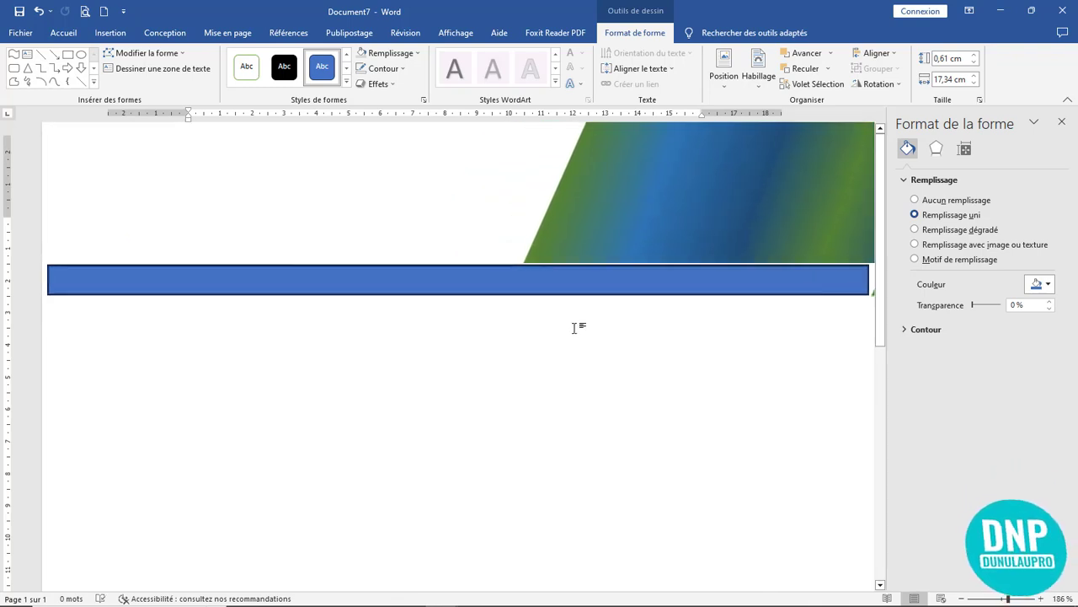
drag(722, 556, 753, 556)
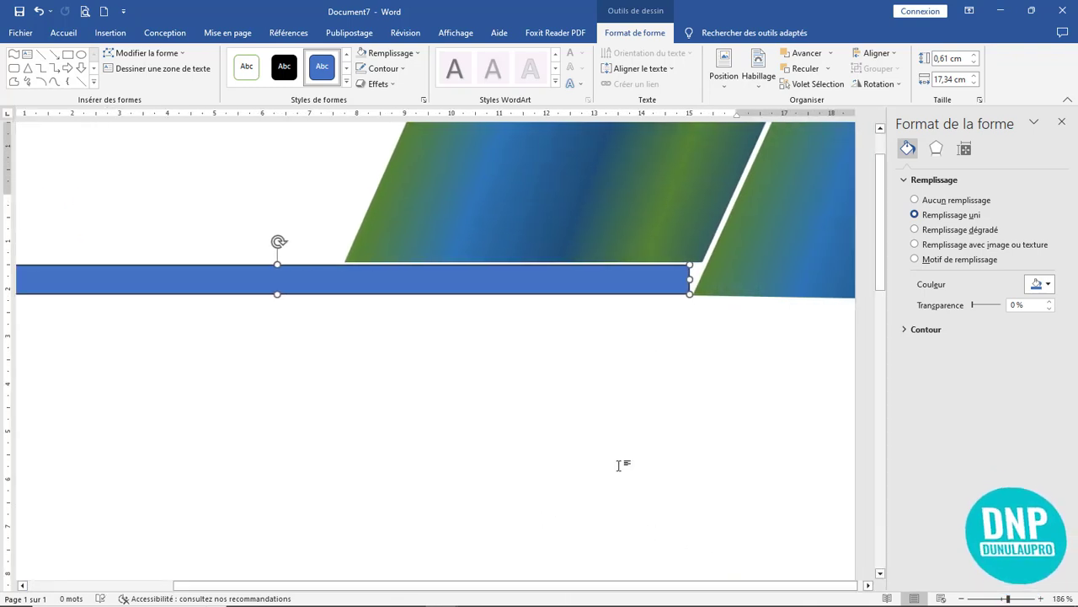
drag(645, 284, 658, 288)
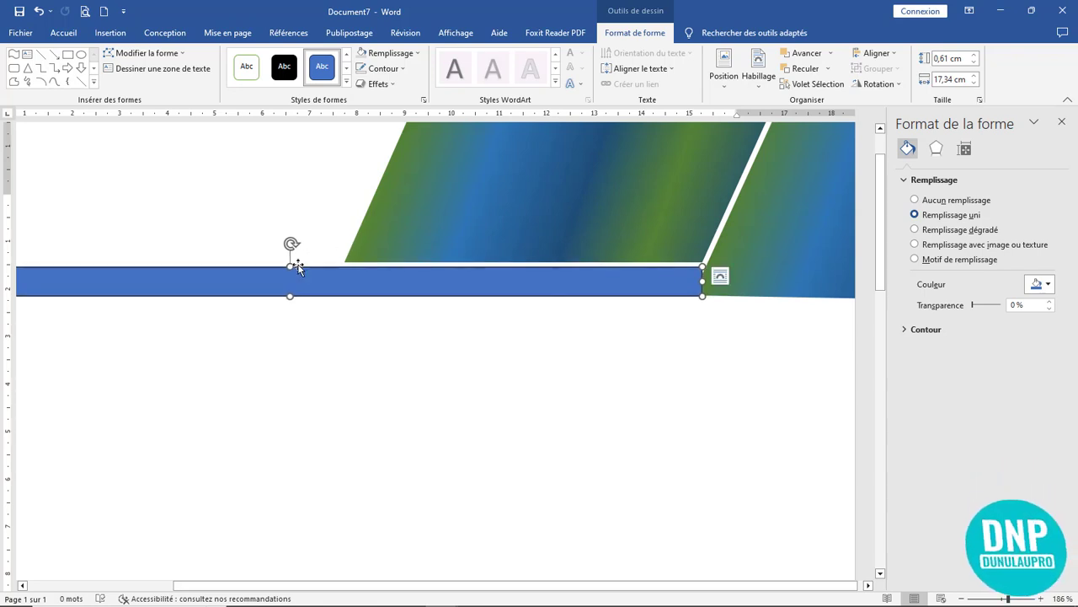
drag(289, 266, 289, 271)
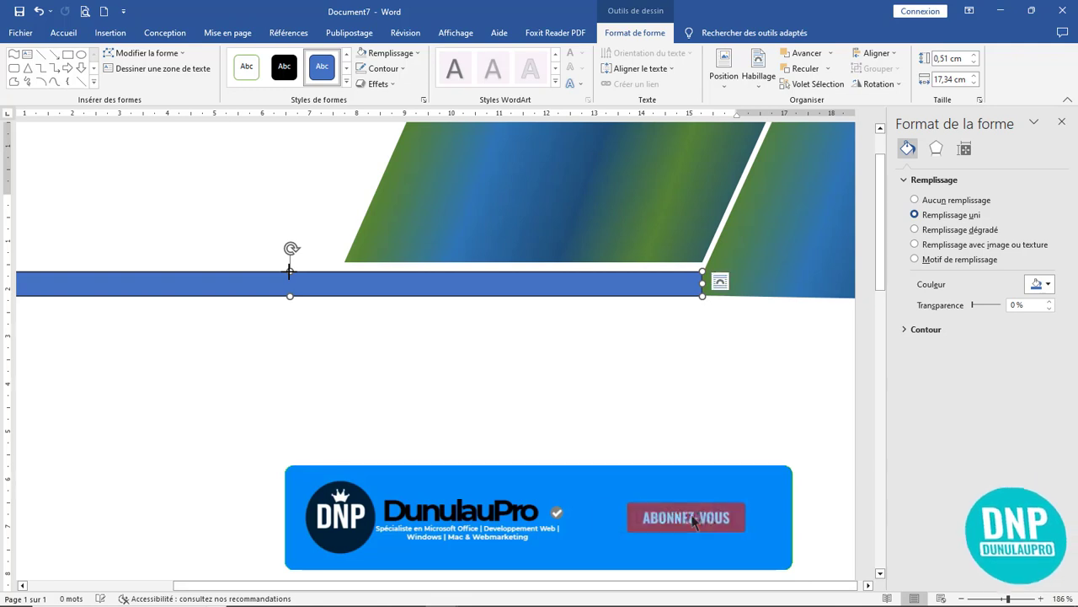
- Slant the bar's right end by pulling its bottom-right corner left
click(154, 53)
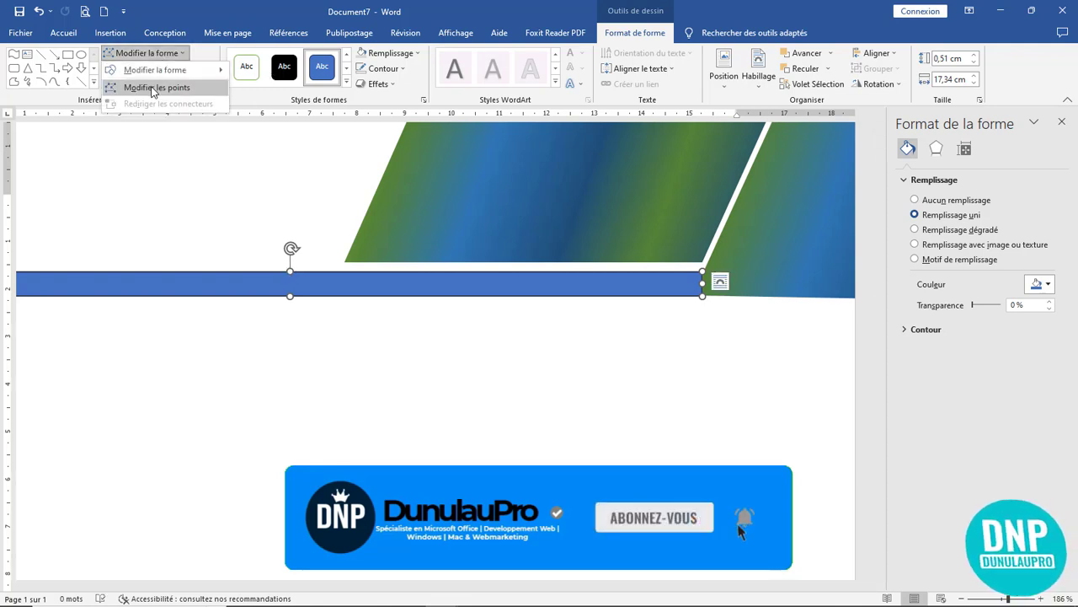
click(154, 88)
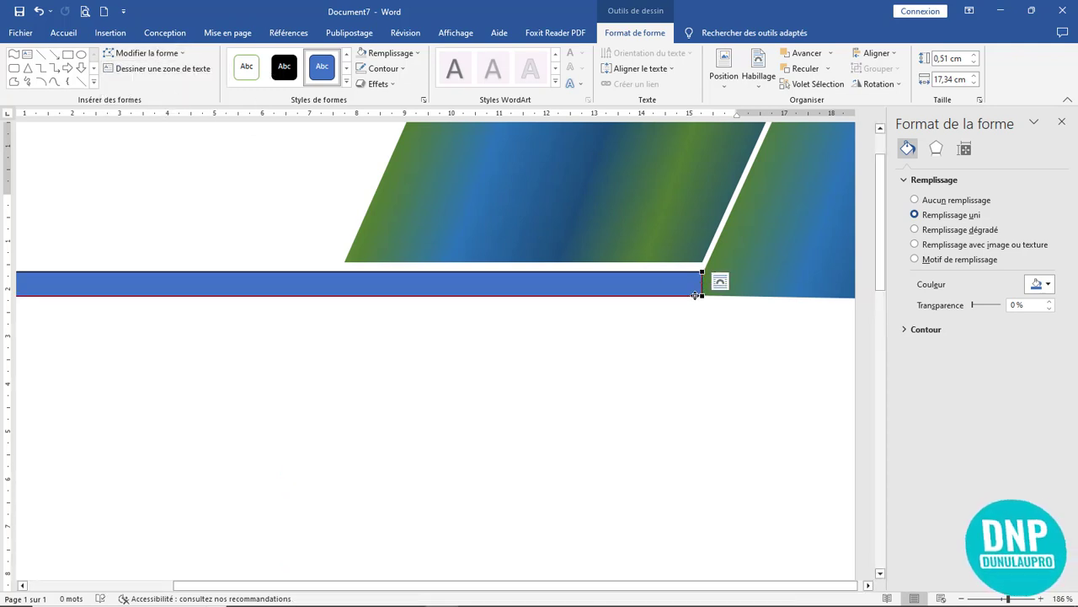
mouse_move(701, 295)
mouse_down()
mouse_move(685, 292)
mouse_move(692, 286)
mouse_up()
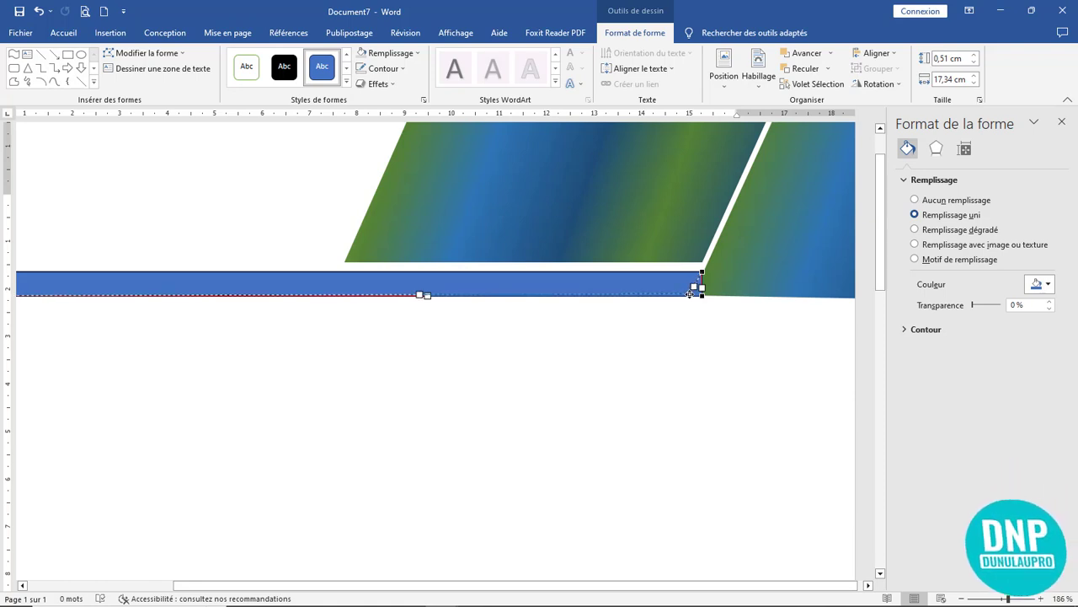
click(666, 285)
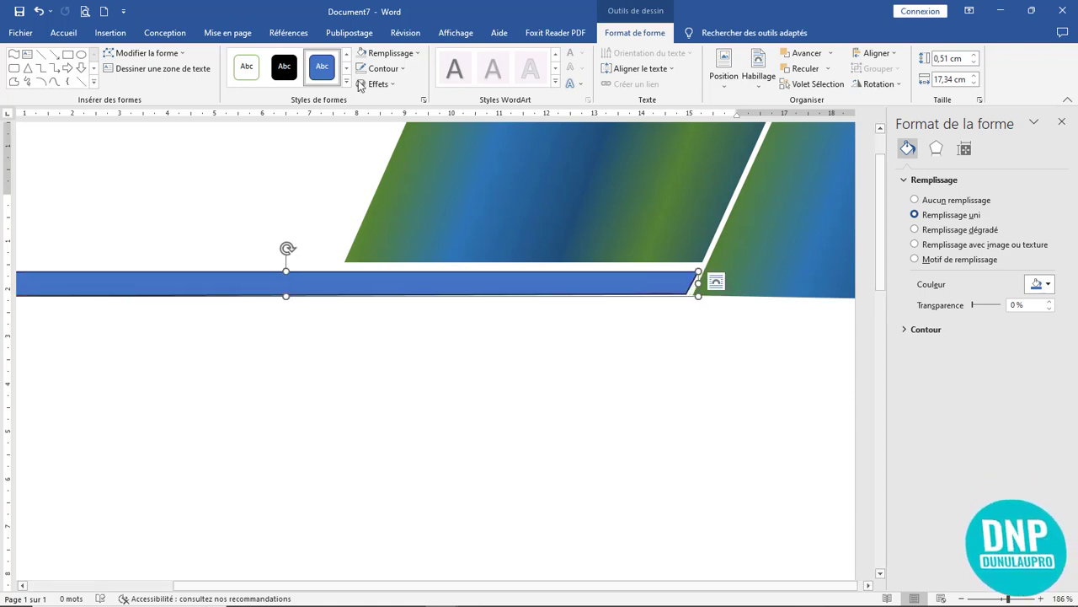
click(756, 376)
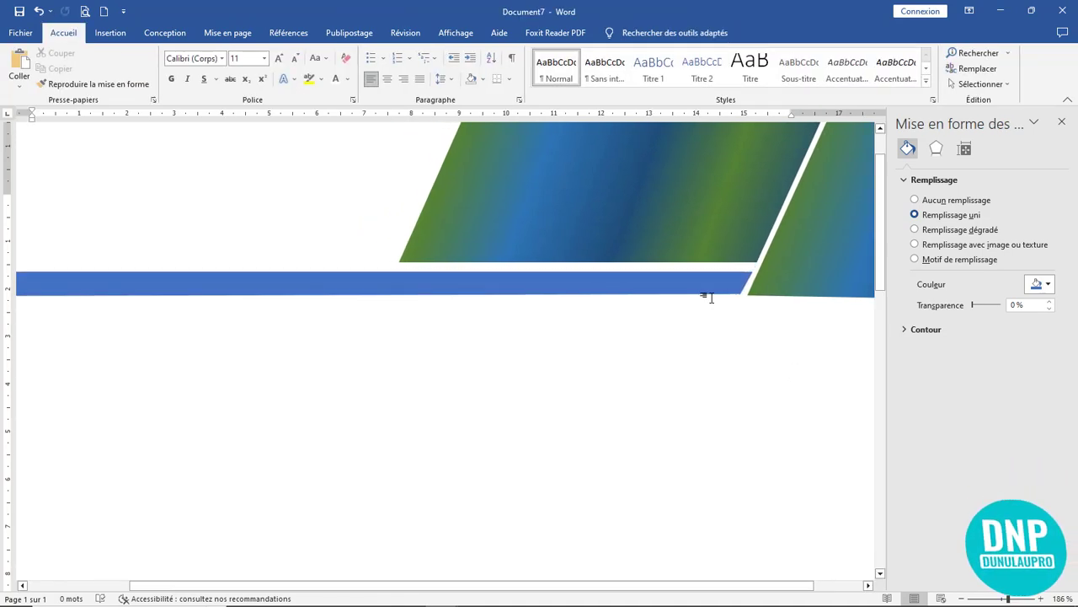
click(713, 287)
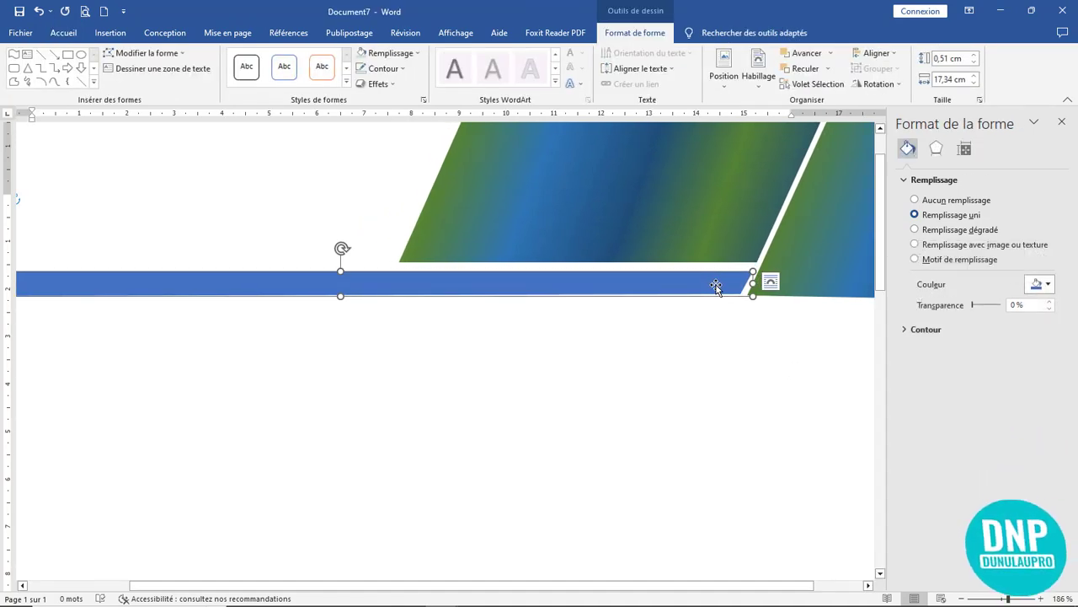
key(Up)
key(Up)
key(Up)
key(Up)
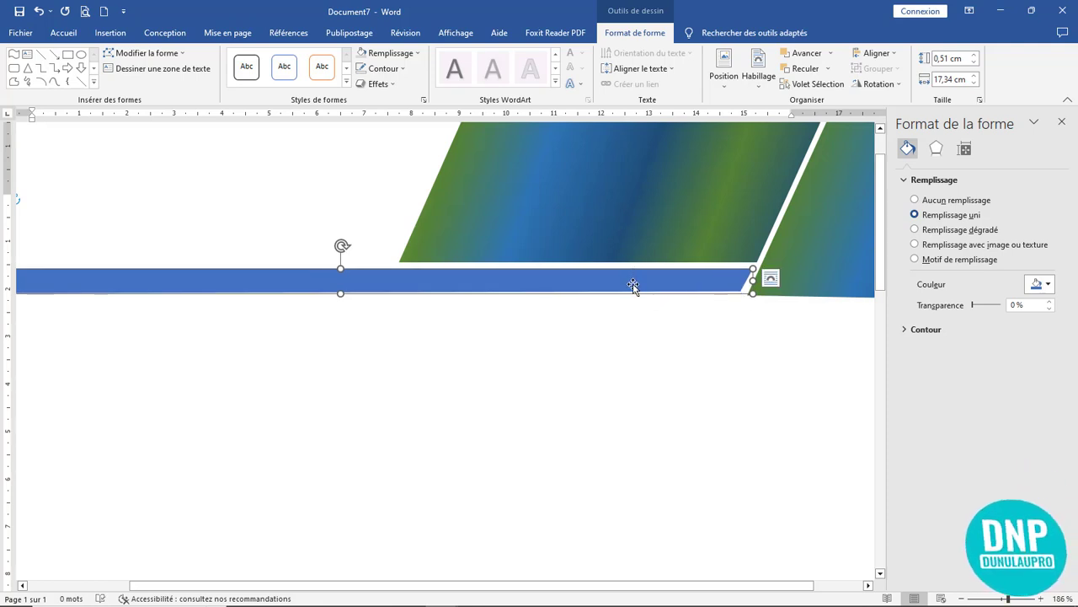
- Align the bar's top-right point with the gradient shape's slant
click(142, 54)
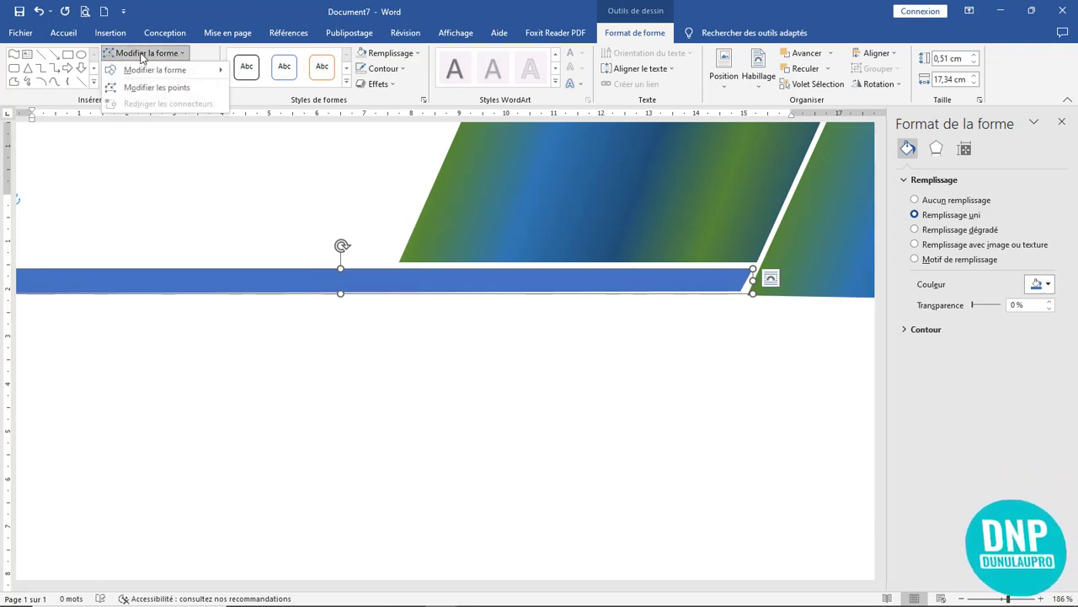
click(157, 87)
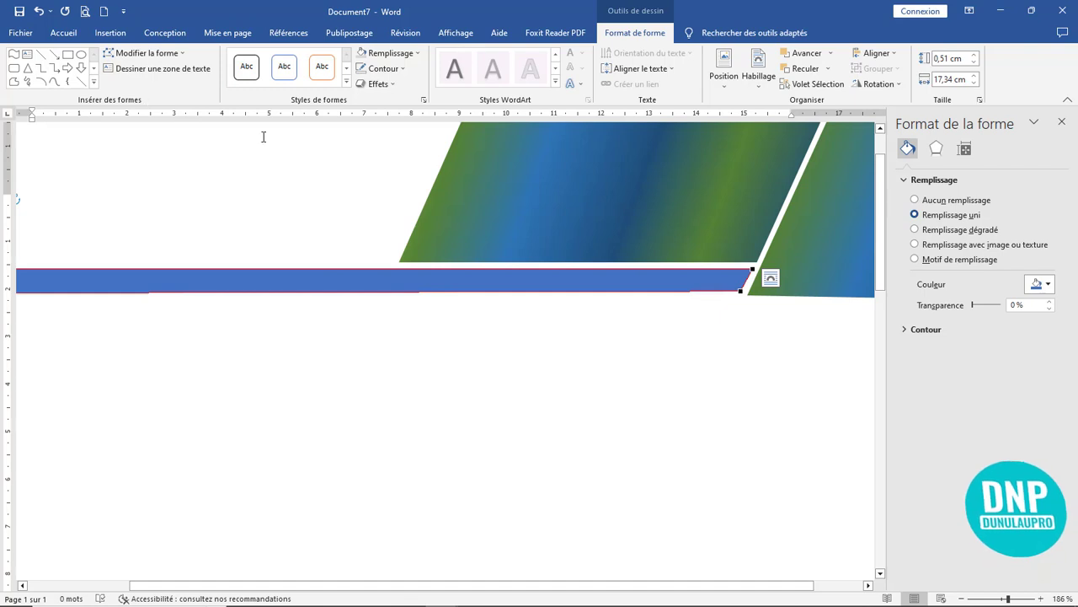
click(740, 290)
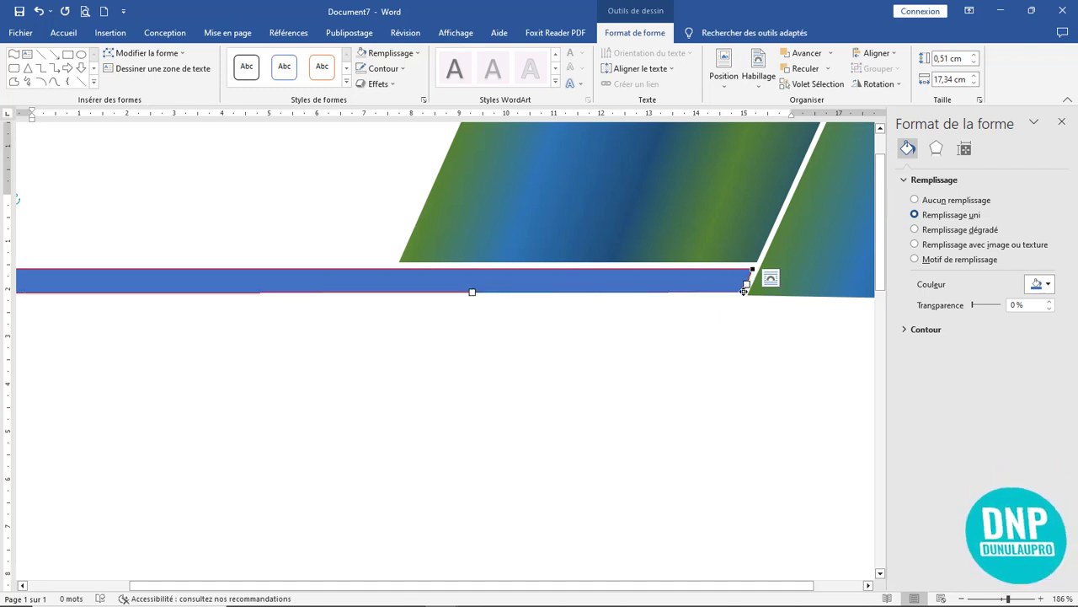
click(776, 307)
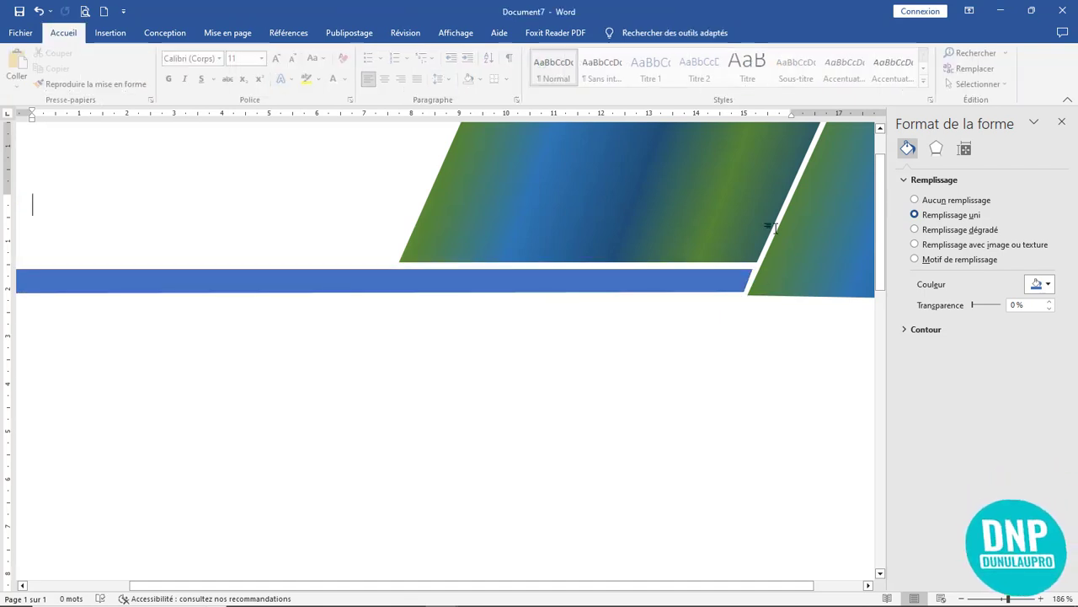
click(750, 297)
click(754, 287)
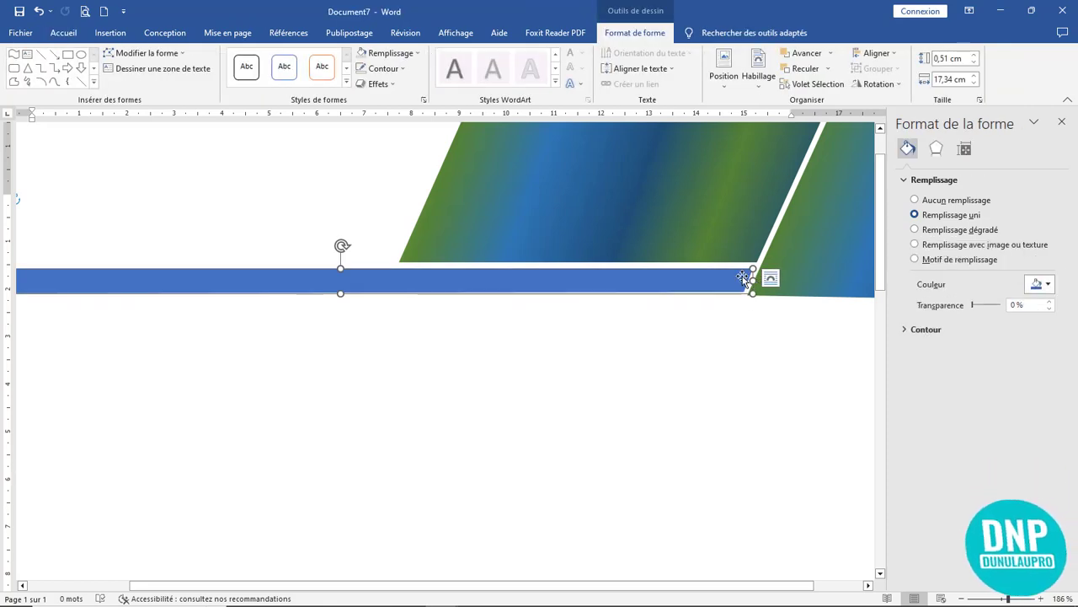
click(143, 53)
click(148, 85)
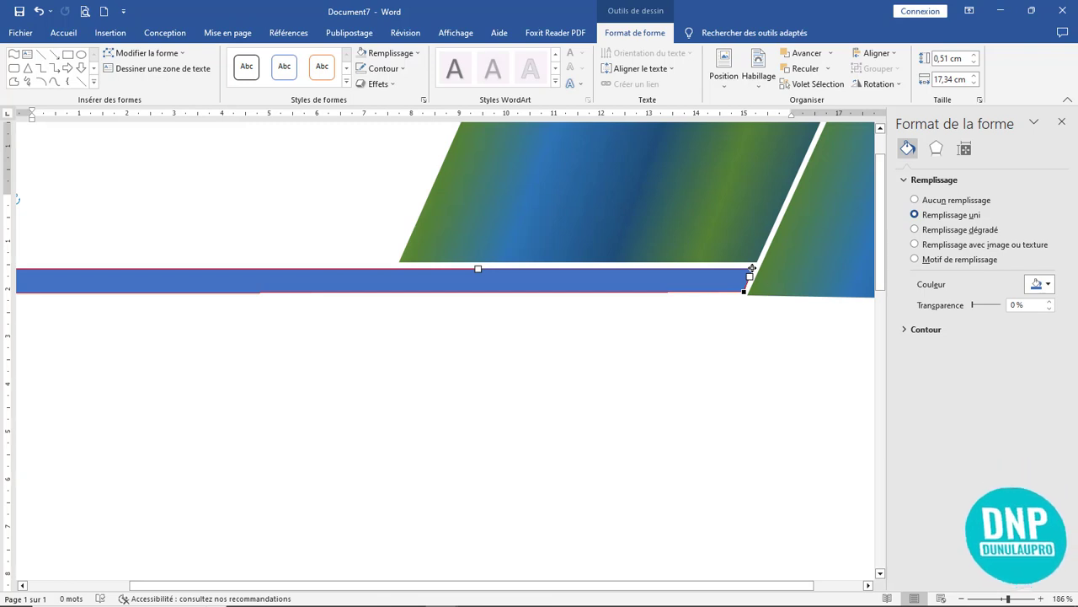
drag(753, 268, 755, 268)
click(758, 310)
- Nudge the blue bar up and down until it sits correctly under the letterhead
click(729, 285)
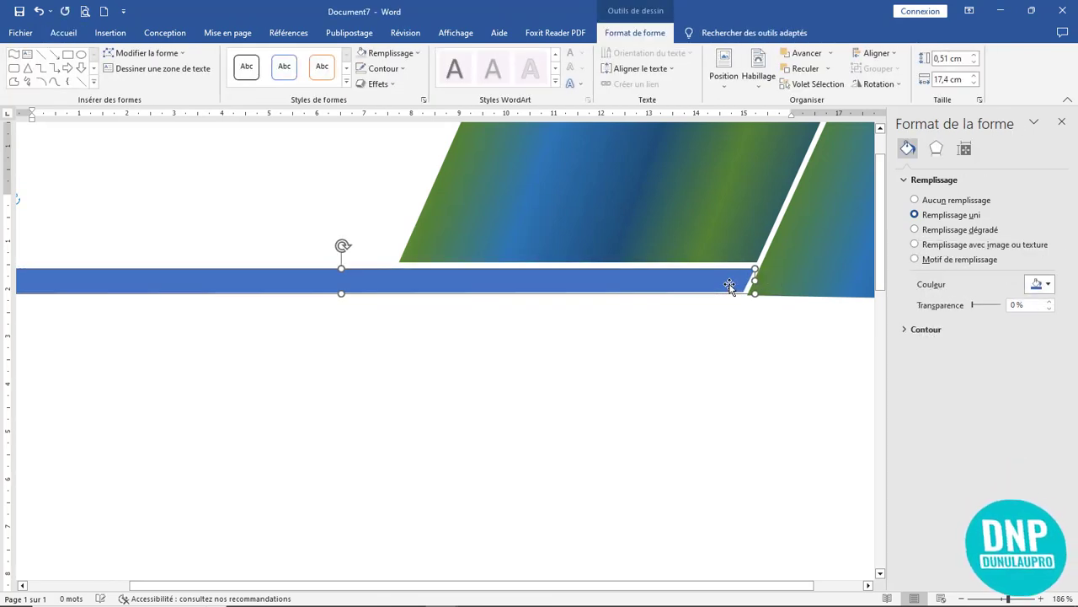
click(784, 309)
click(711, 287)
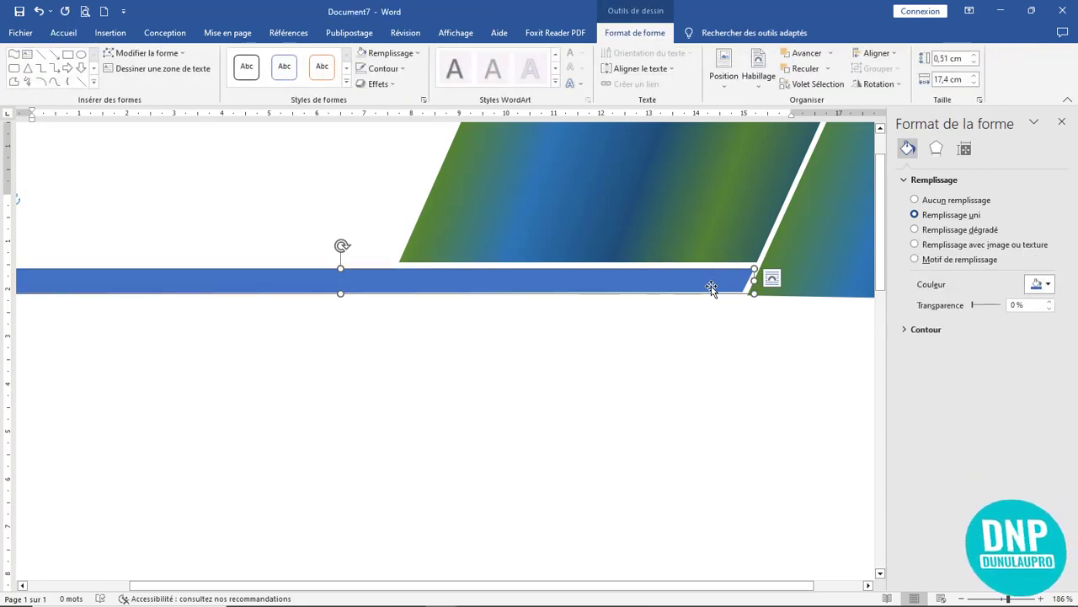
key(Down)
key(Down)
key(Up)
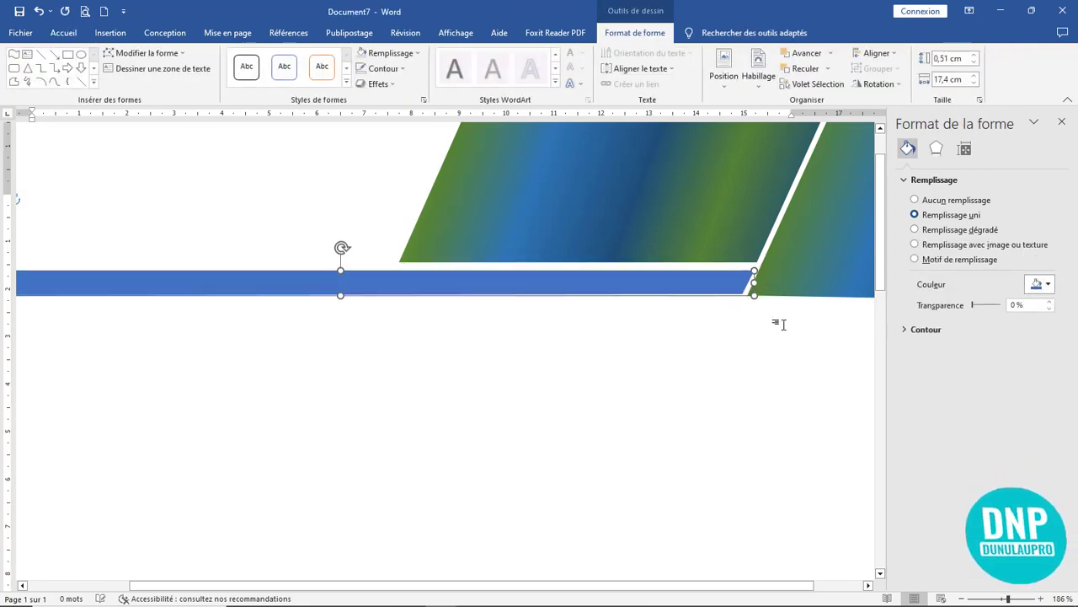
click(784, 324)
click(699, 290)
key(Down)
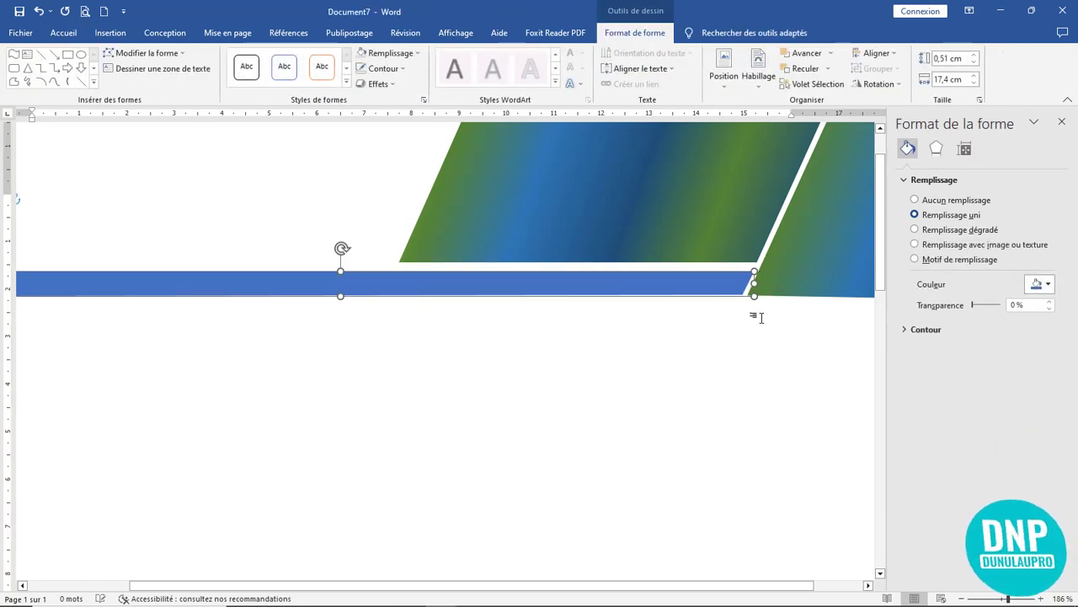
click(700, 317)
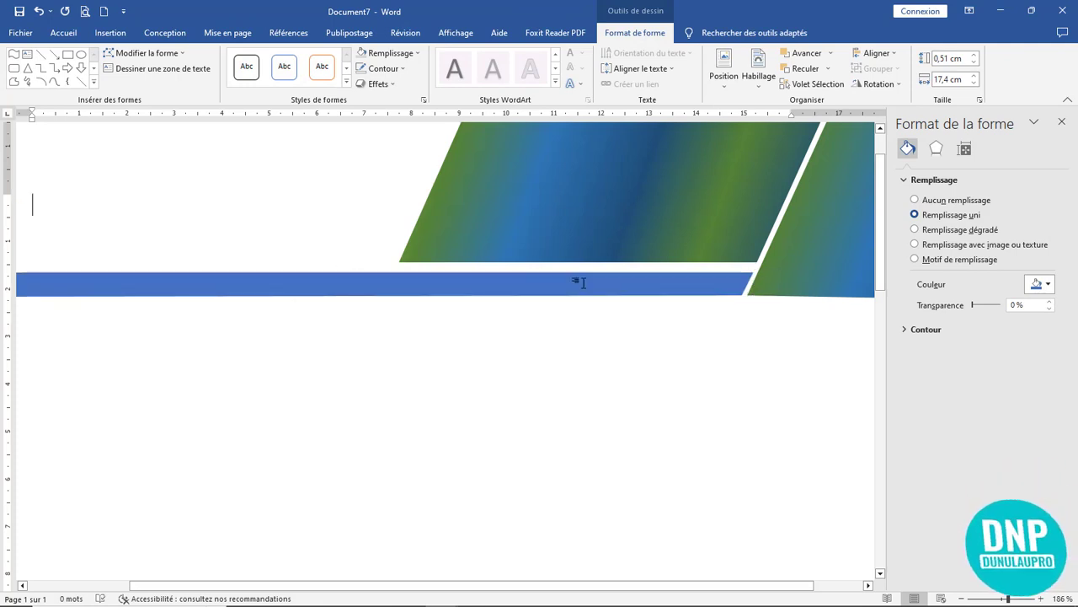
- Nudge the left gradient parallelogram slightly down and left
click(581, 288)
click(598, 238)
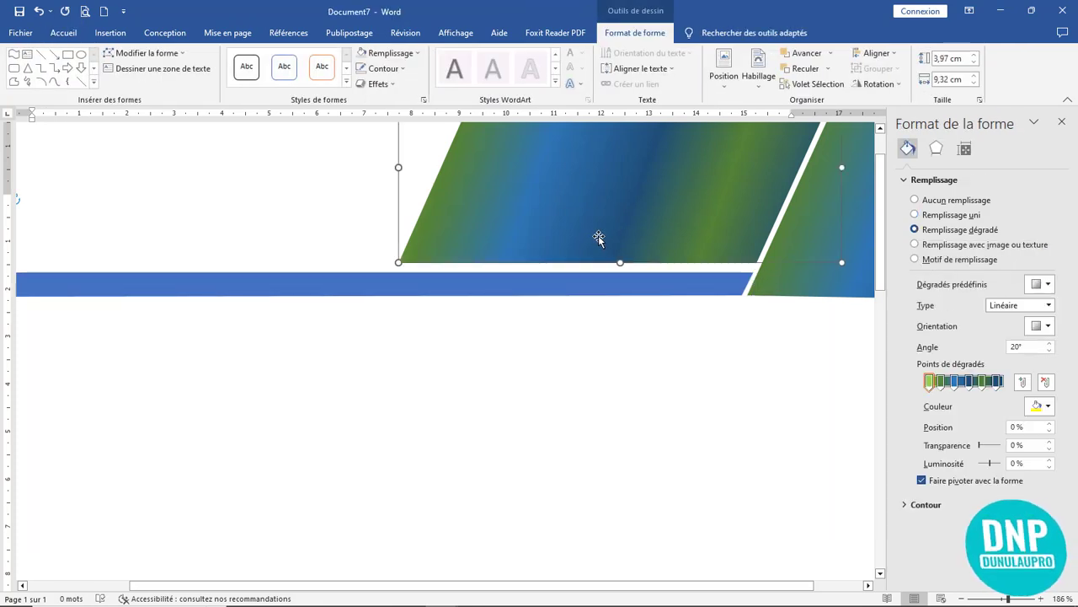
key(Down)
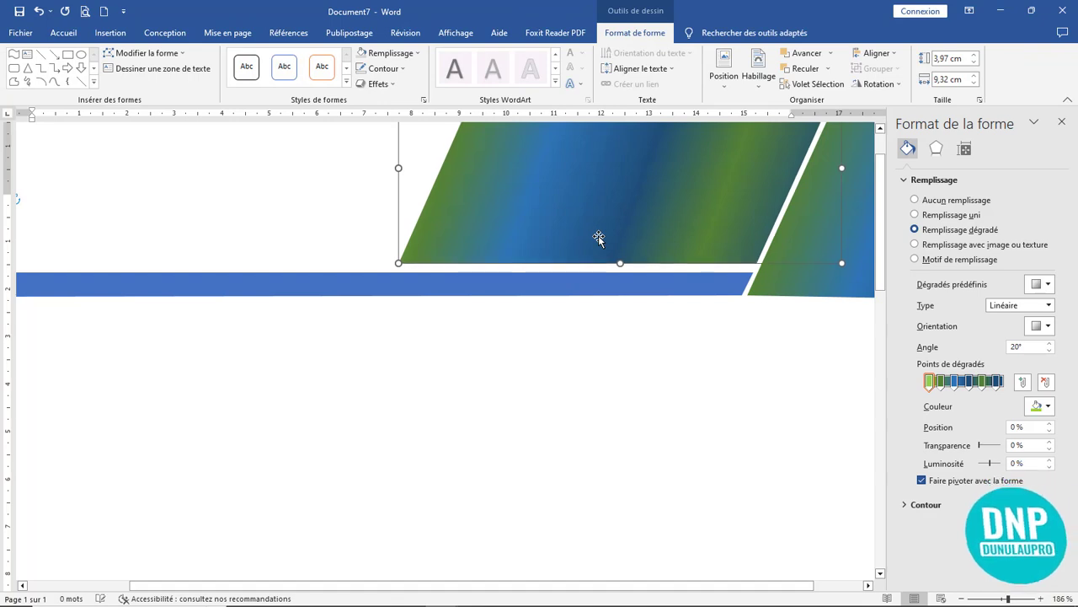
key(Left)
key(Left)
key(Down)
key(Down)
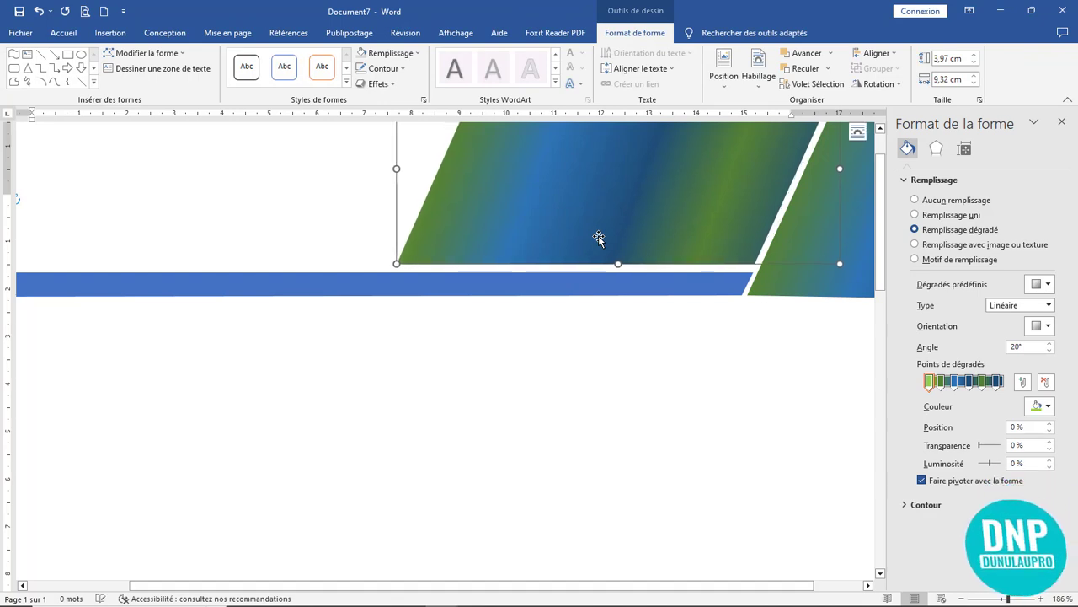
click(709, 320)
- Stretch the gradient parallelogram to the page top and adjust its bottom-right point
scroll(709, 321, up, 2)
click(715, 271)
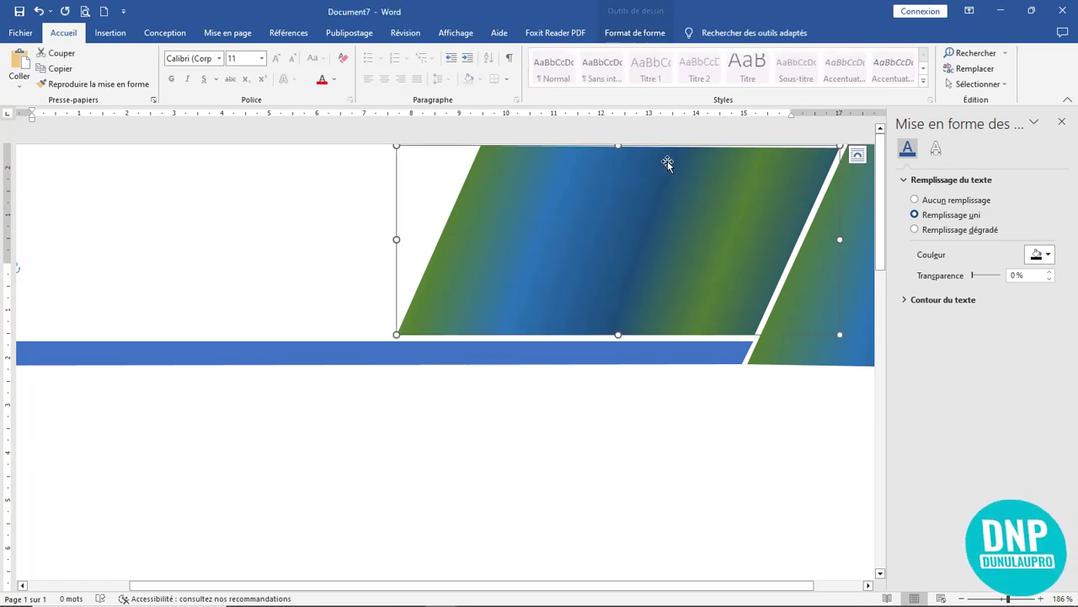
mouse_move(617, 145)
mouse_down()
mouse_move(620, 124)
mouse_move(626, 139)
mouse_up()
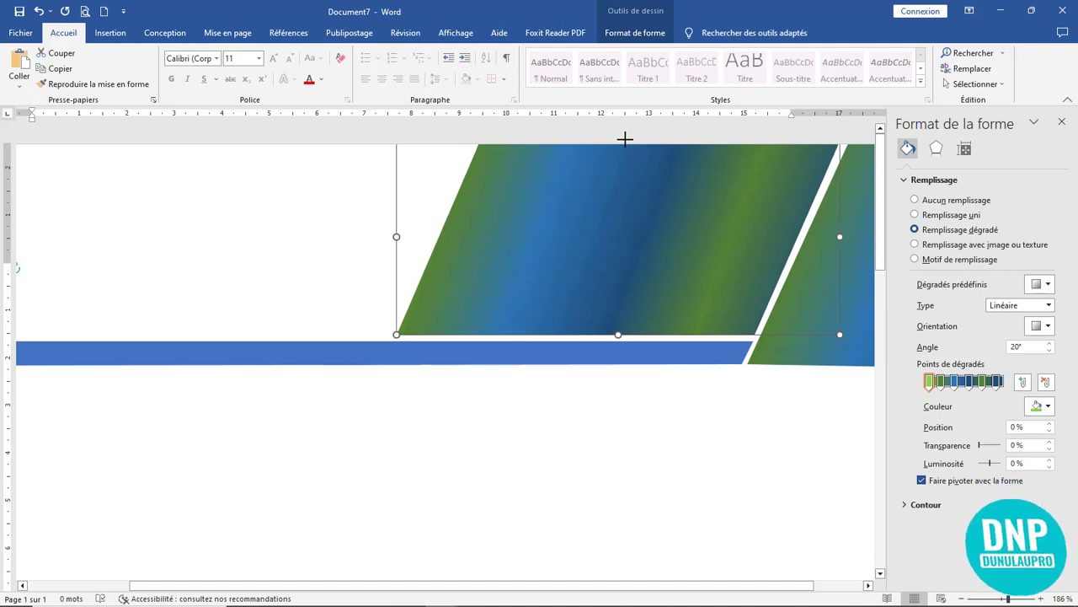
double_click(683, 307)
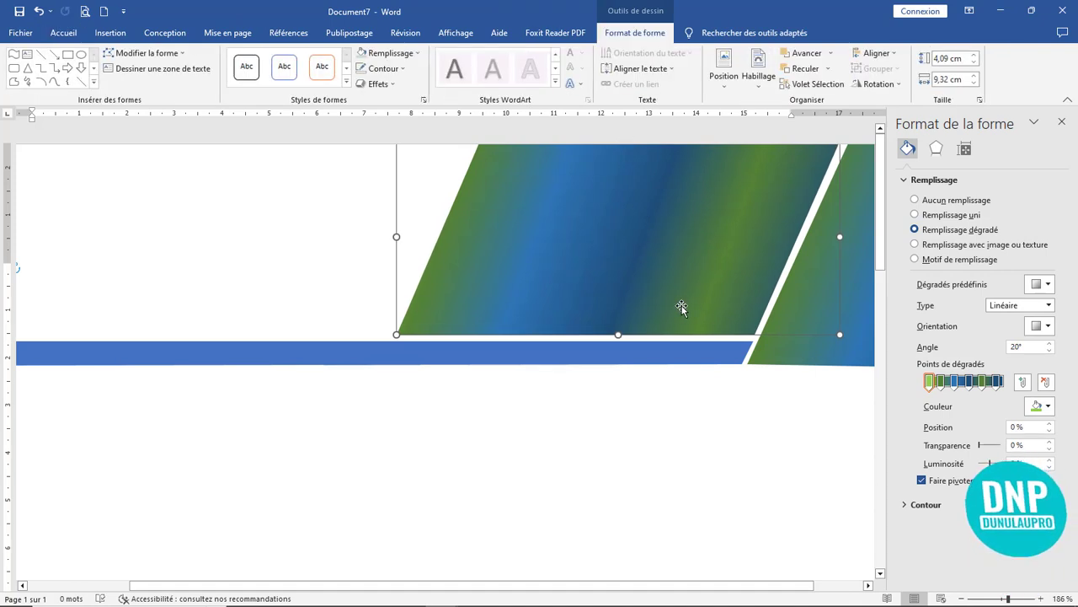
click(143, 54)
click(144, 89)
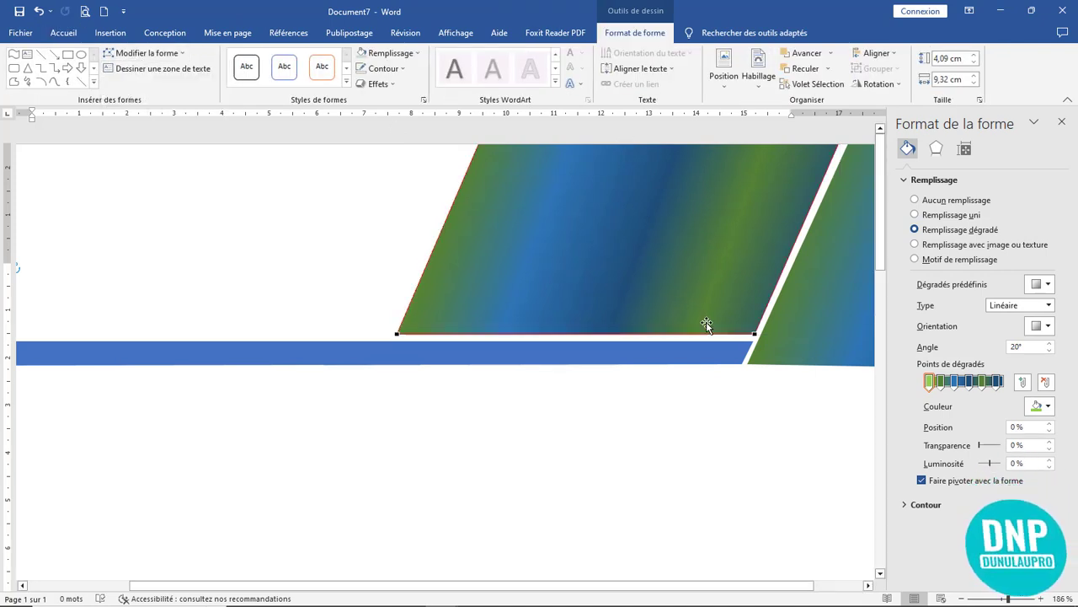
click(753, 333)
key(Escape)
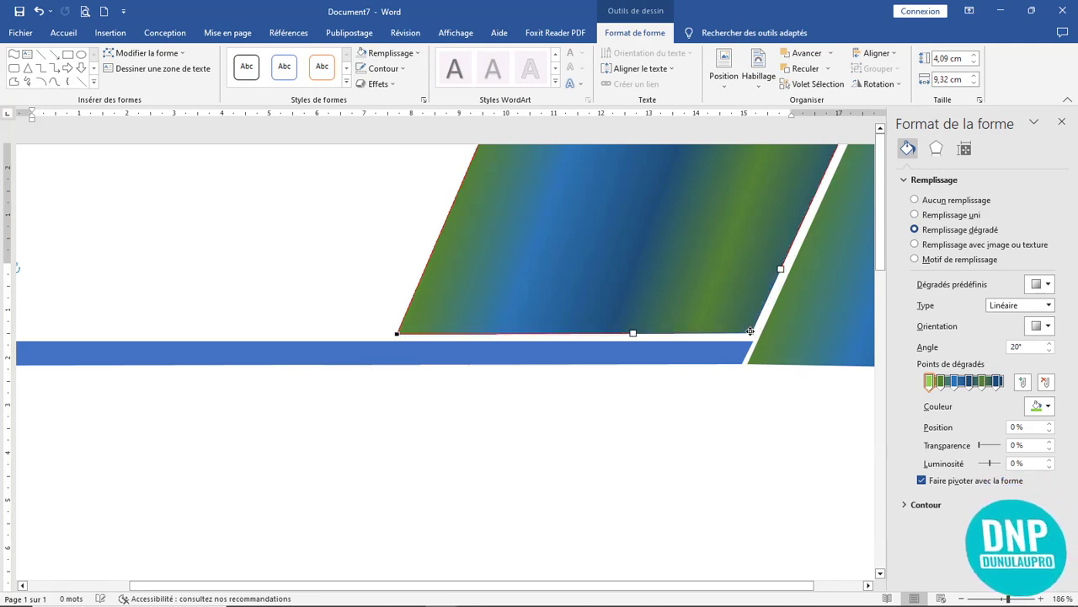
click(731, 351)
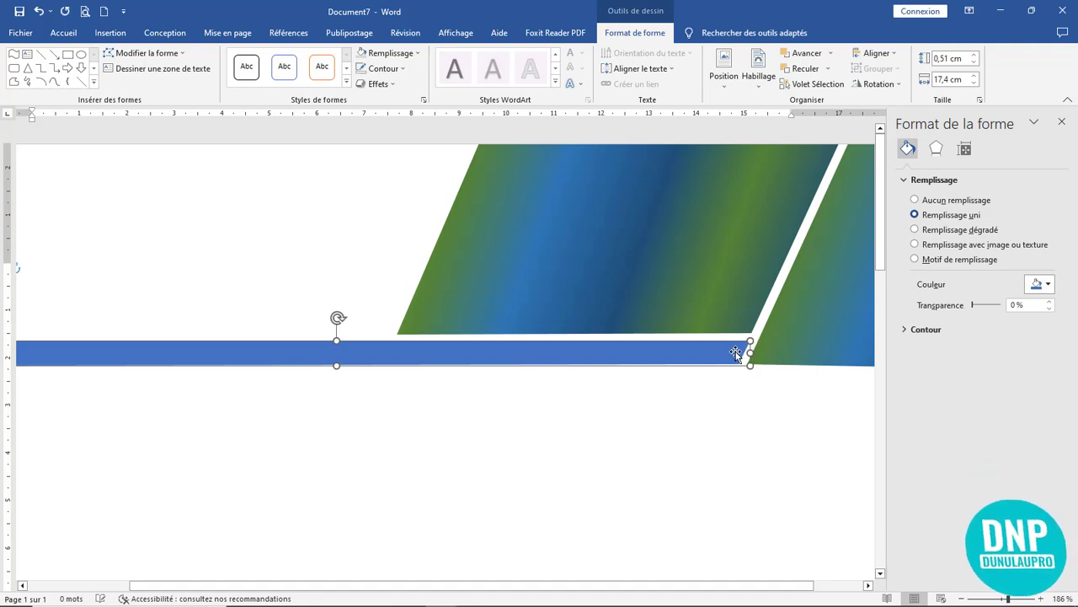
- Fill the bar under the letterhead dark grey and Ctrl-drag a copy just below it
click(760, 385)
click(722, 353)
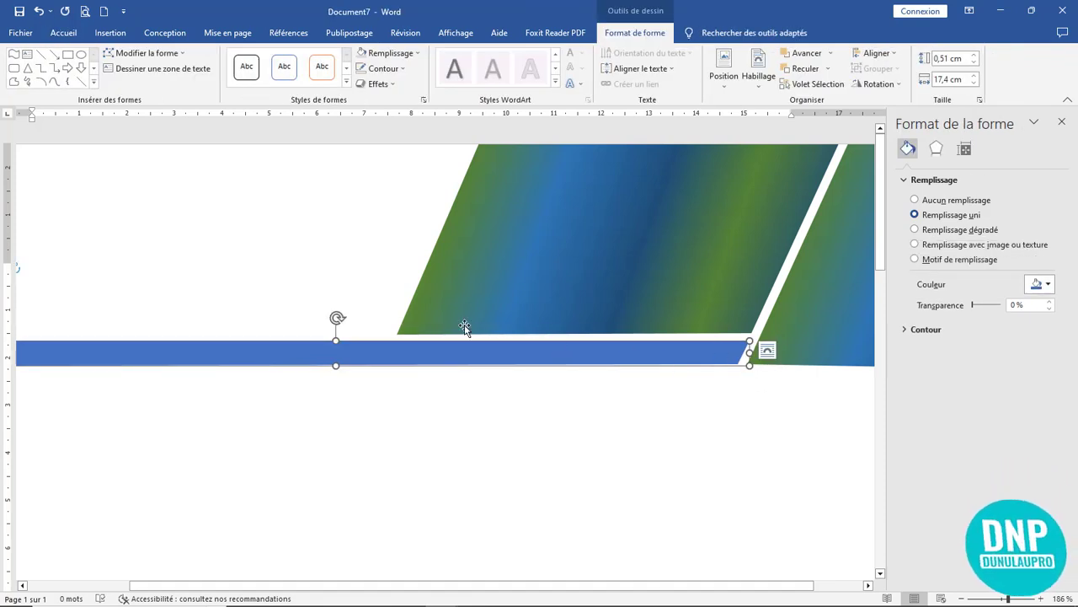
click(390, 52)
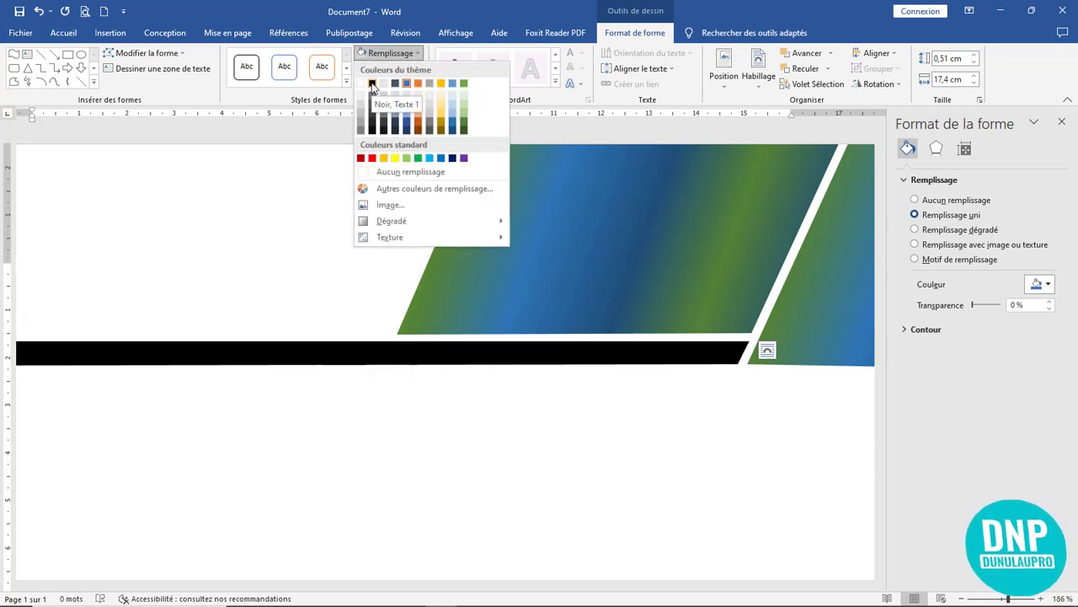
click(371, 84)
click(387, 53)
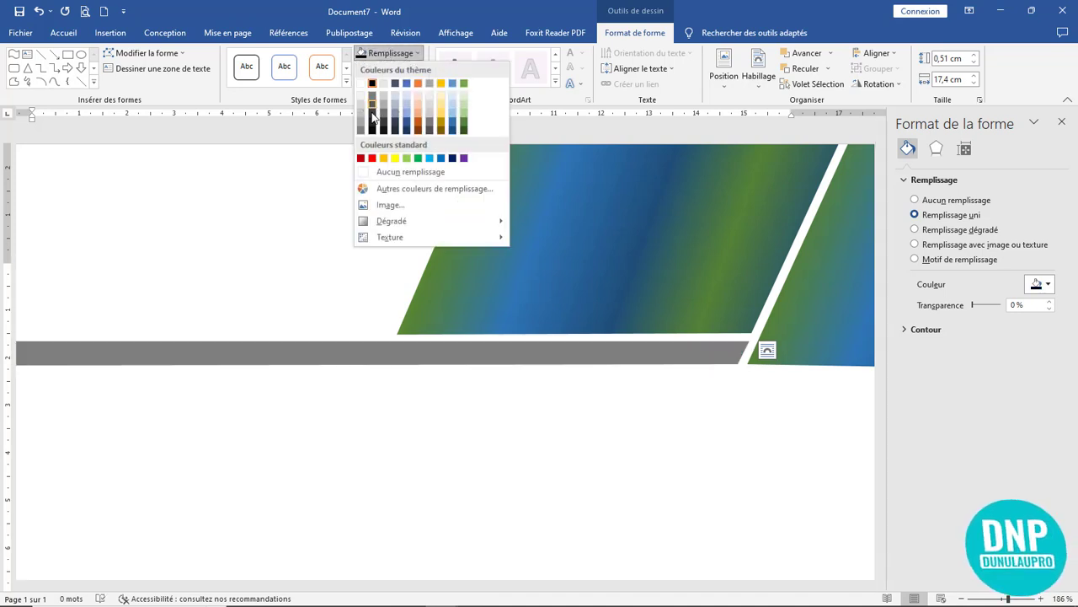
click(371, 126)
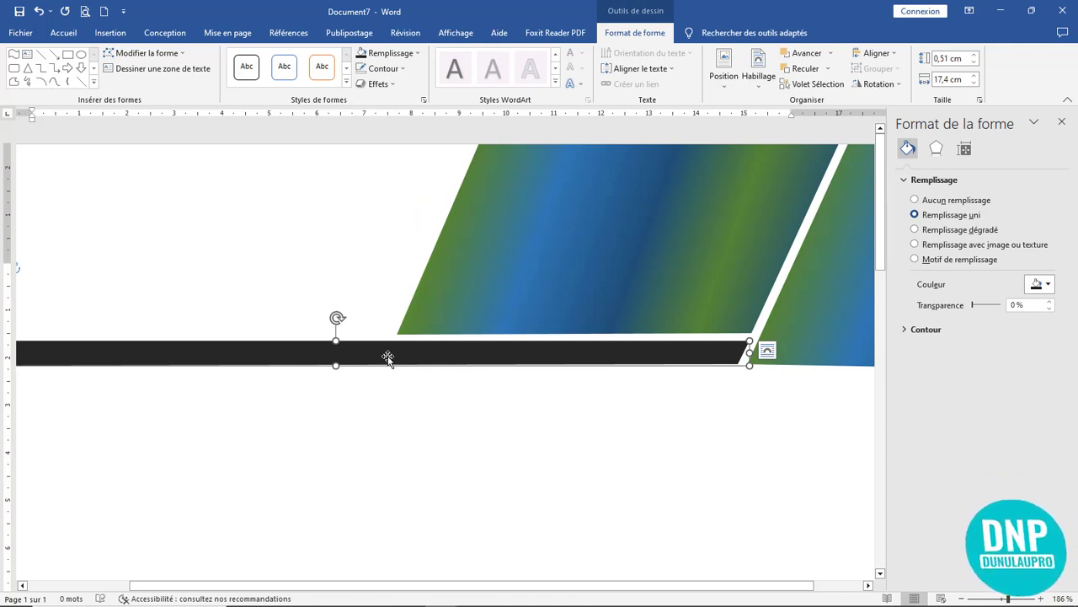
drag(388, 357, 433, 428)
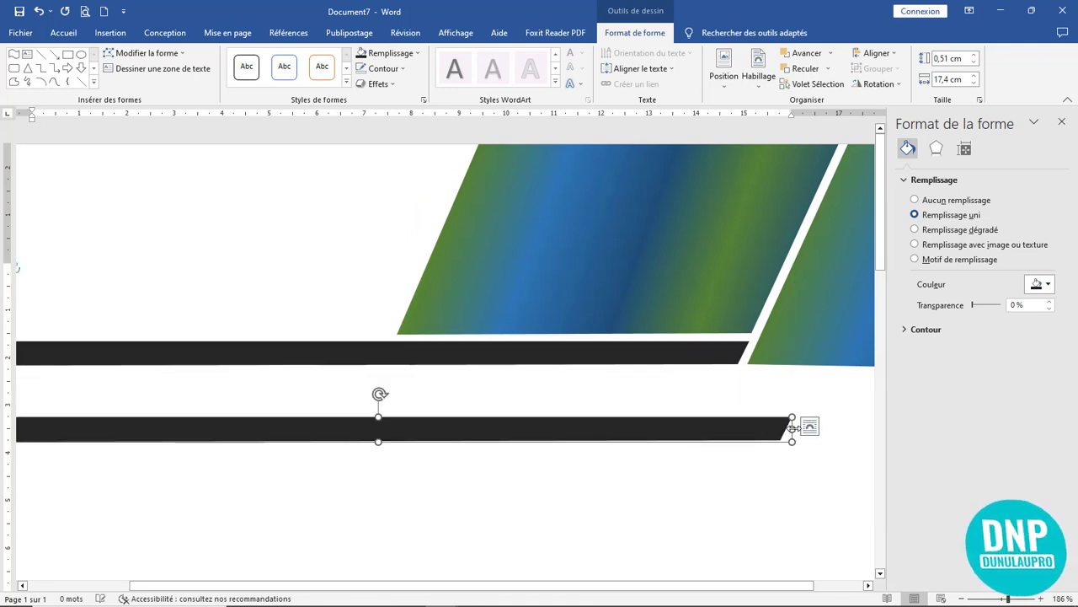
- Shorten the copied dark bar to 8,1 cm above the long bar, slanting its top-right corner
drag(793, 428, 352, 326)
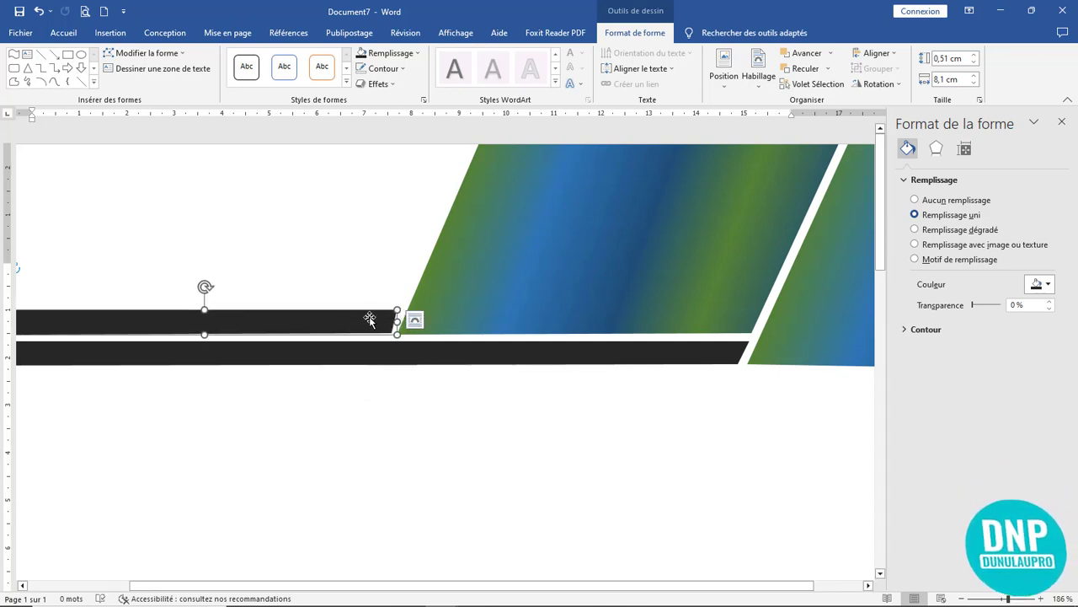
key(Left)
key(Left)
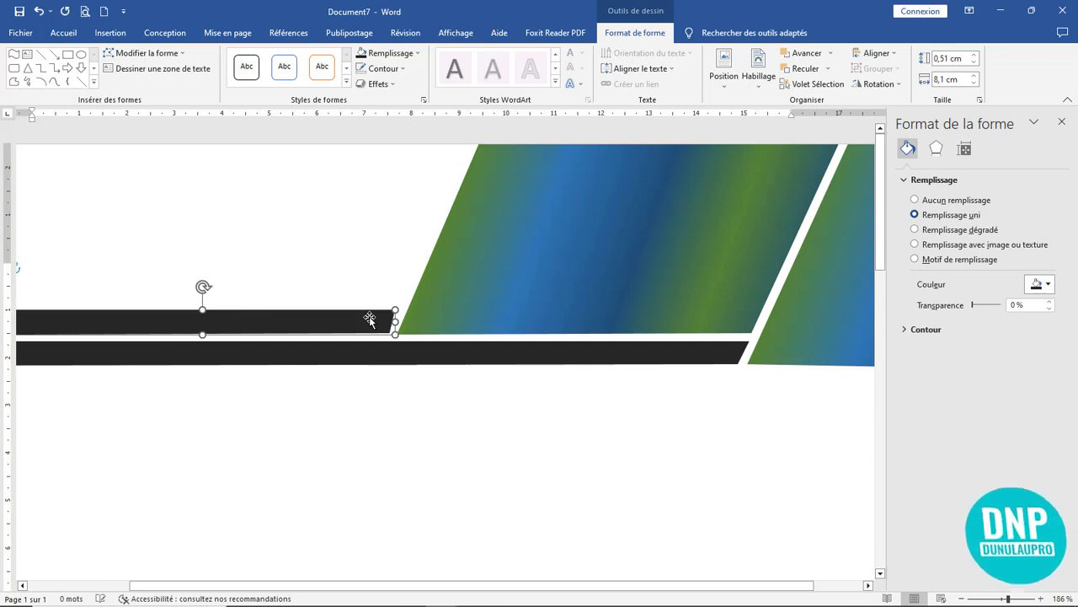
click(156, 53)
click(157, 87)
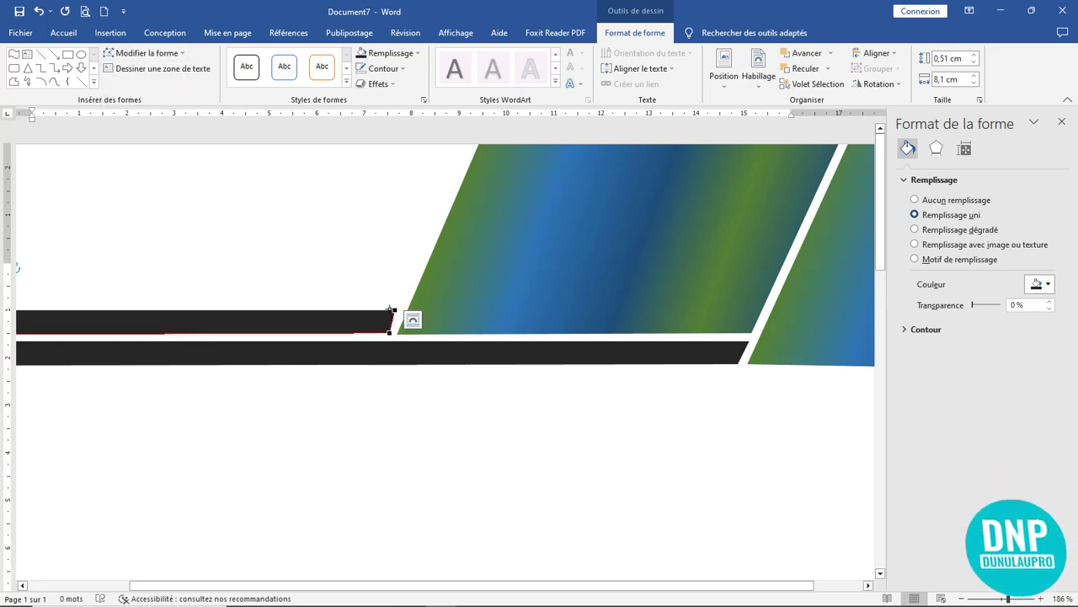
click(393, 311)
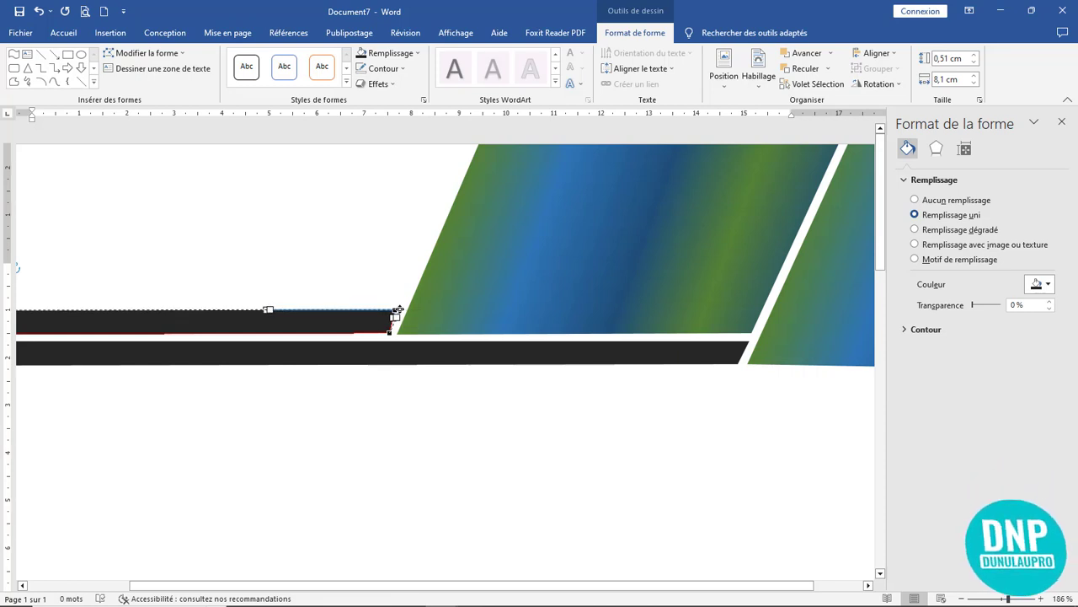
click(464, 419)
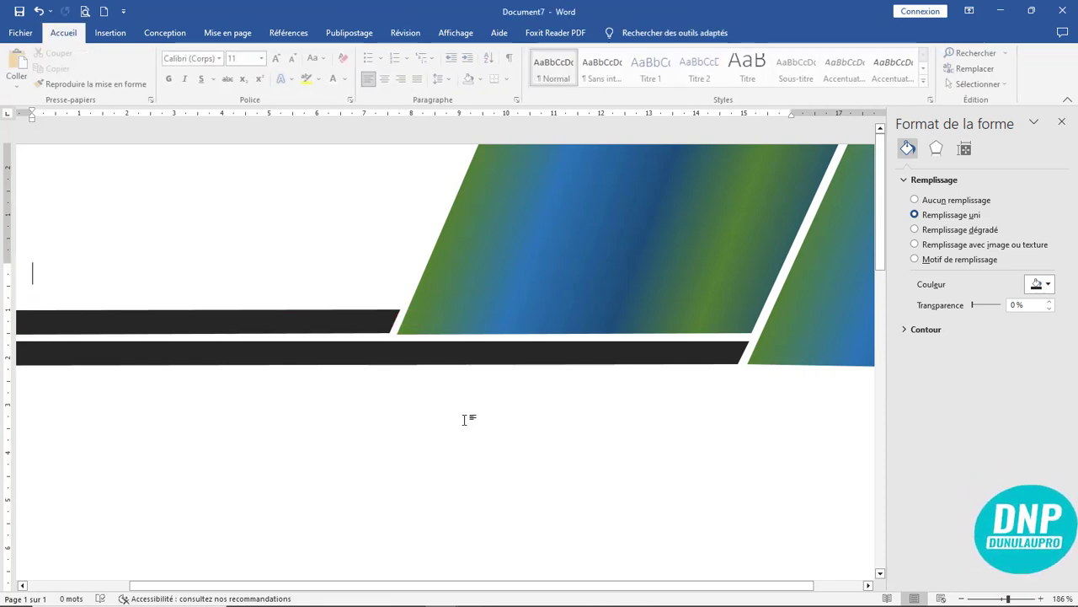
click(349, 331)
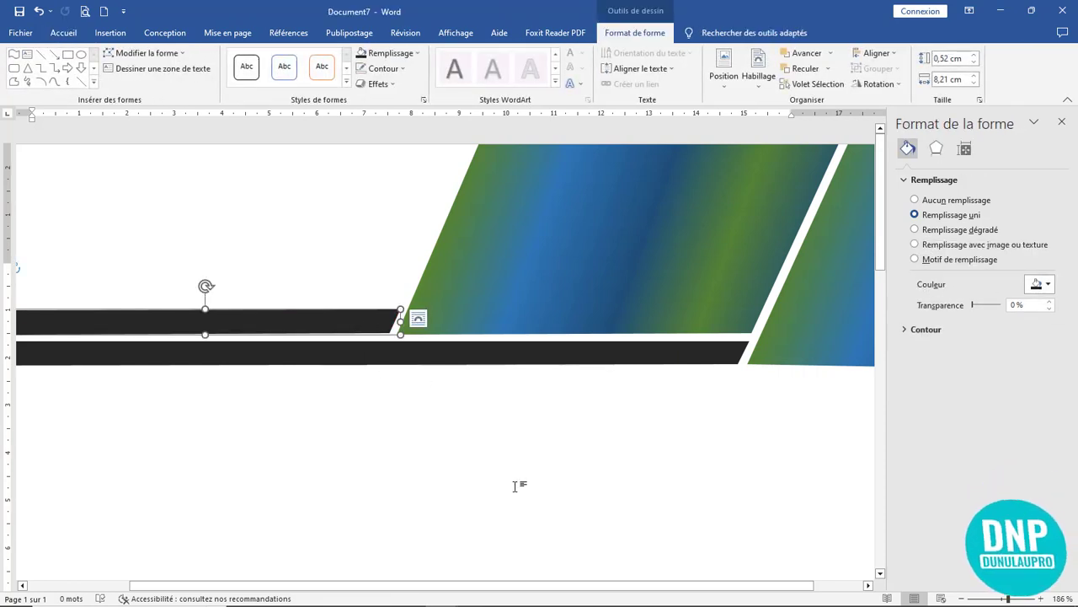
- Stretch the upper and lower dark bars to the page's left edge, the lower to 18,09 cm
scroll(515, 486, down, 7)
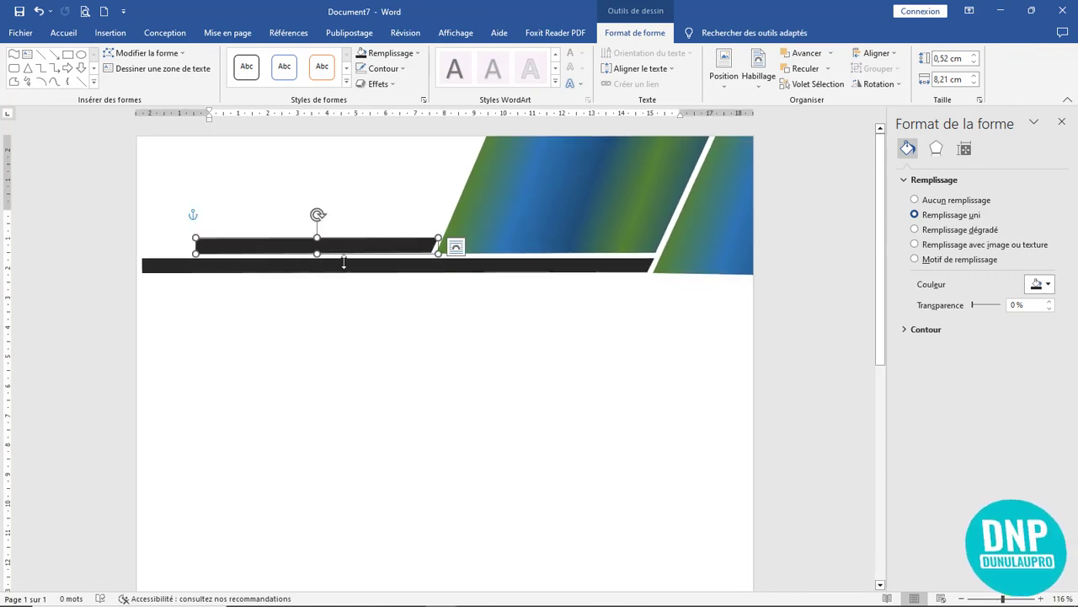
scroll(289, 270, up, 11)
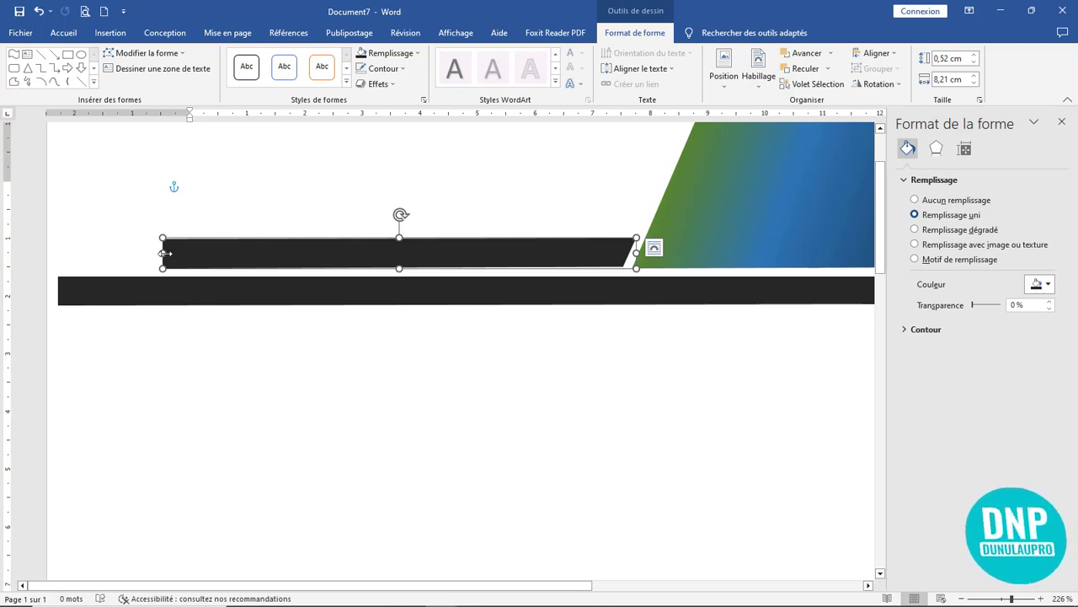
drag(165, 253, 24, 247)
click(58, 289)
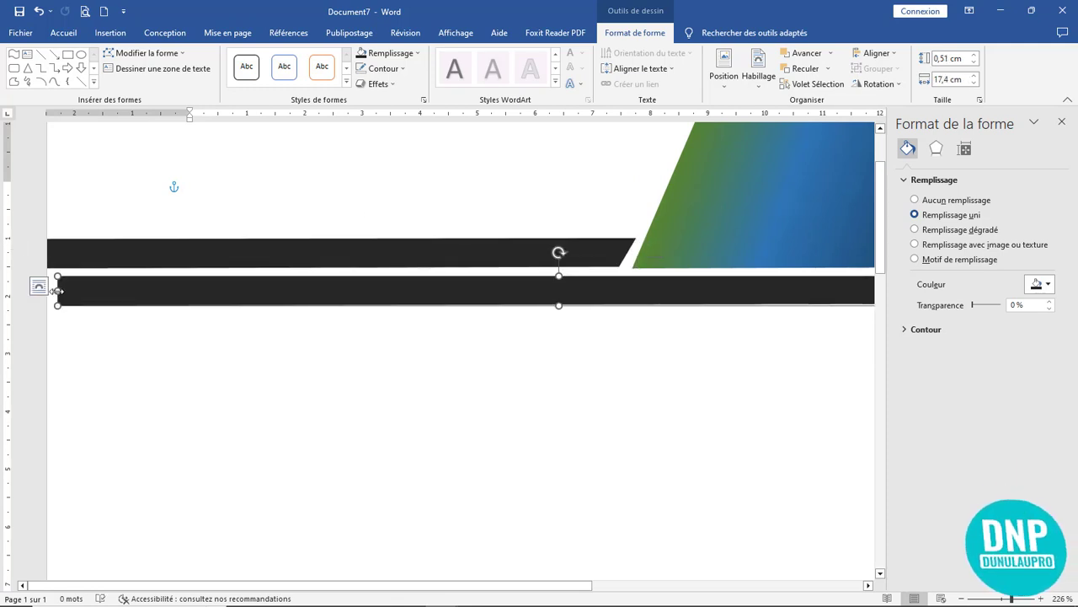
drag(57, 290, 21, 290)
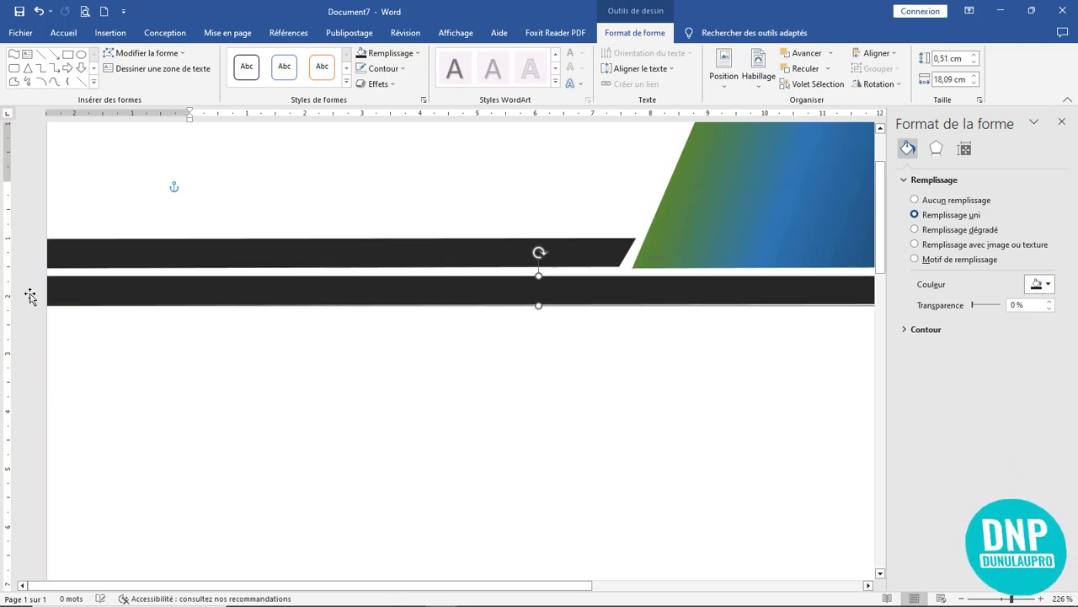
click(272, 255)
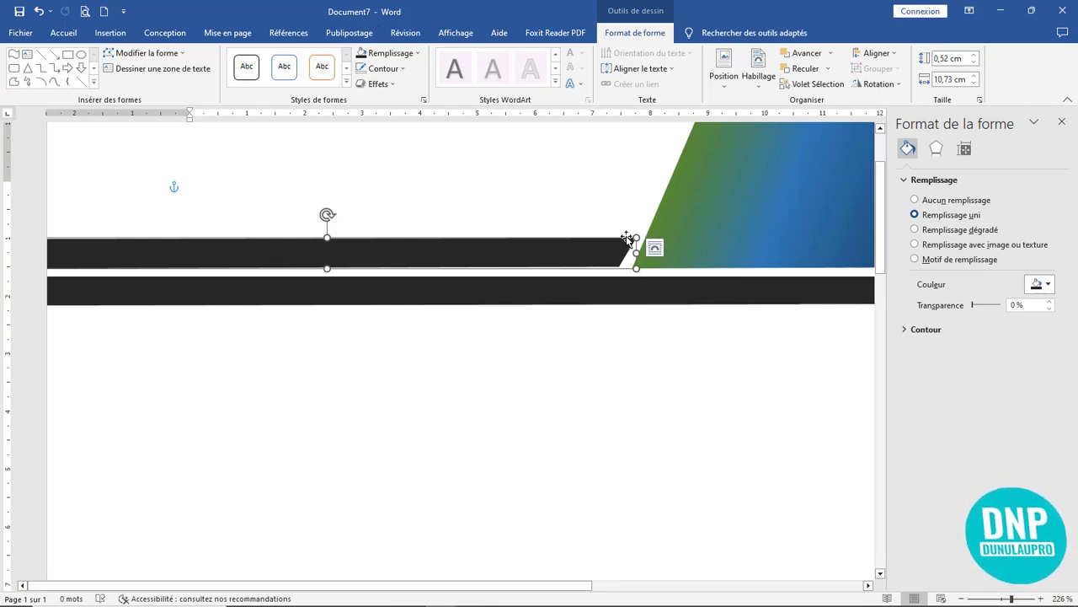
- Pull the upper bar's top-right corner point slightly left to refine its slant
click(120, 54)
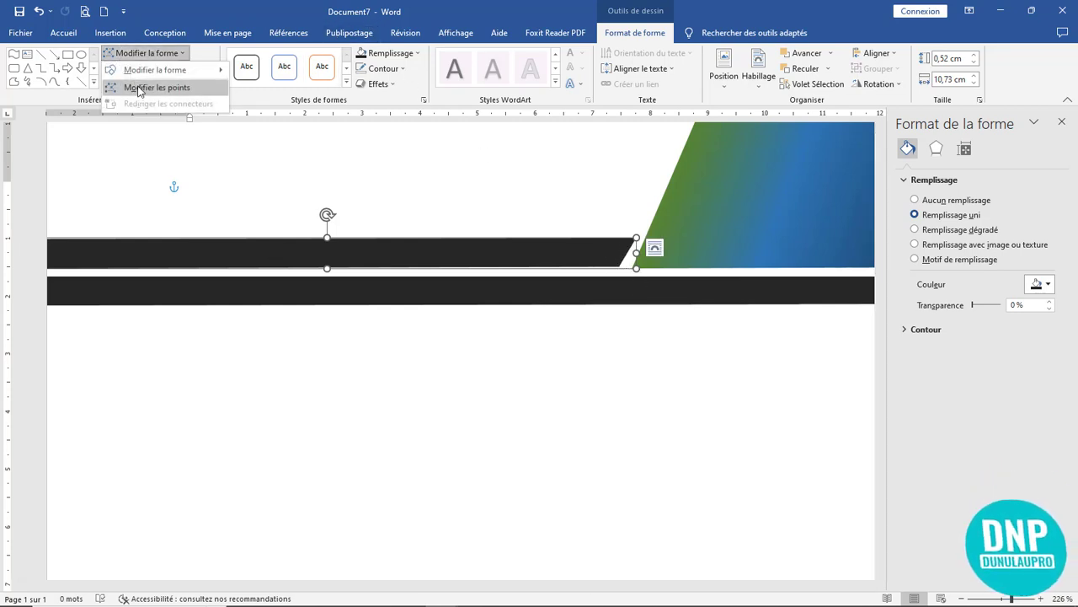
click(151, 86)
click(635, 239)
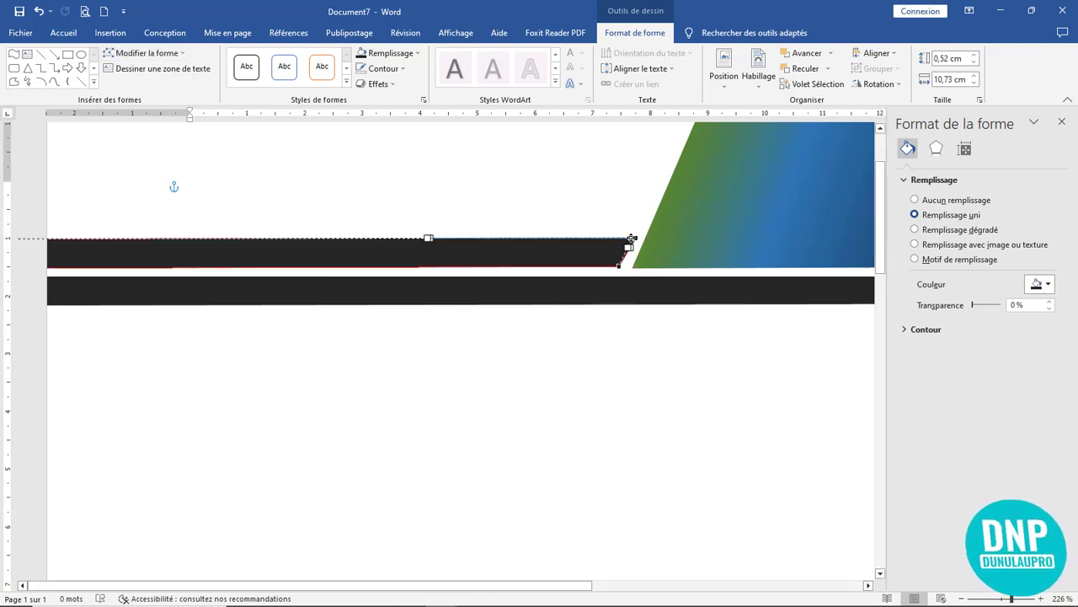
click(649, 346)
click(605, 254)
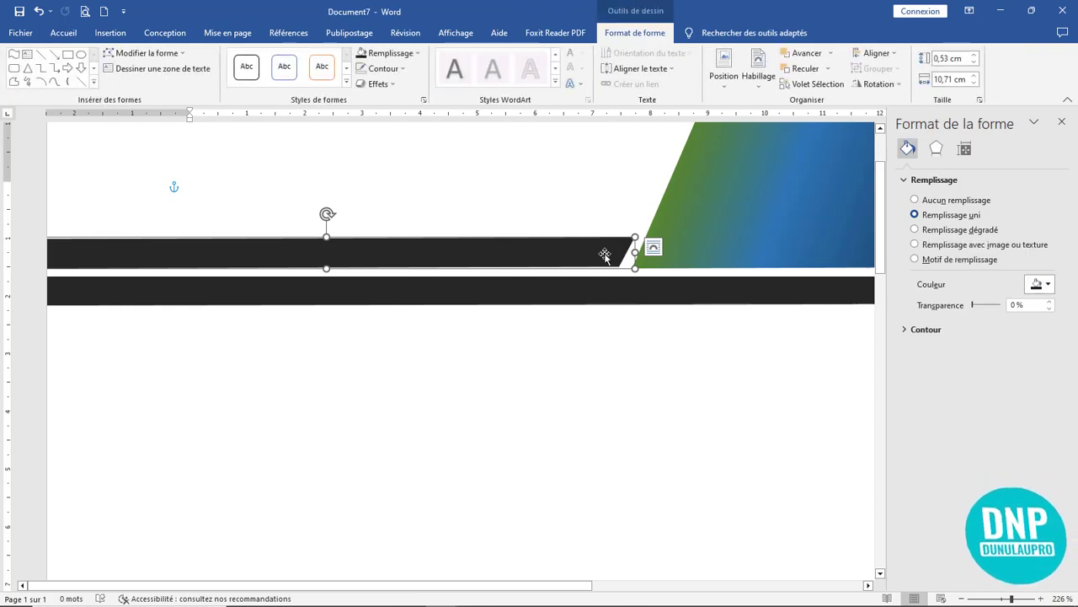
click(144, 53)
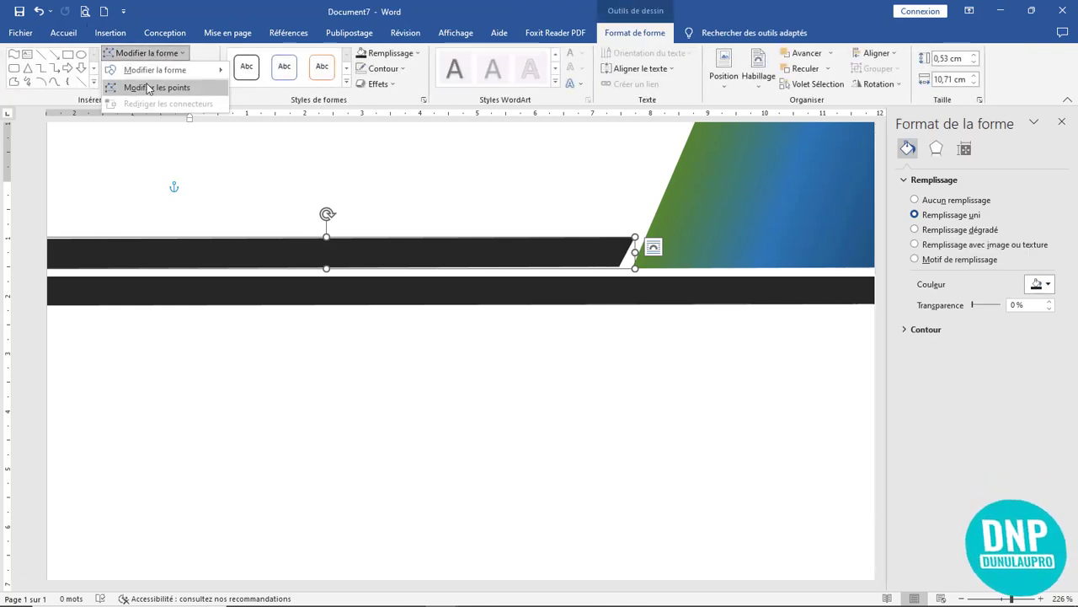
click(243, 106)
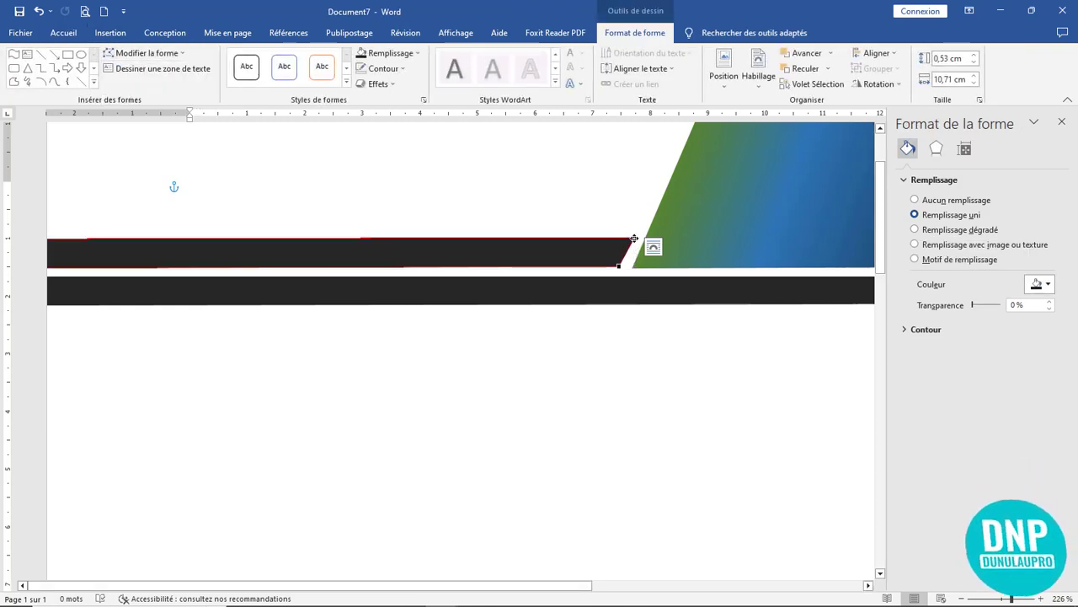
drag(635, 238, 632, 238)
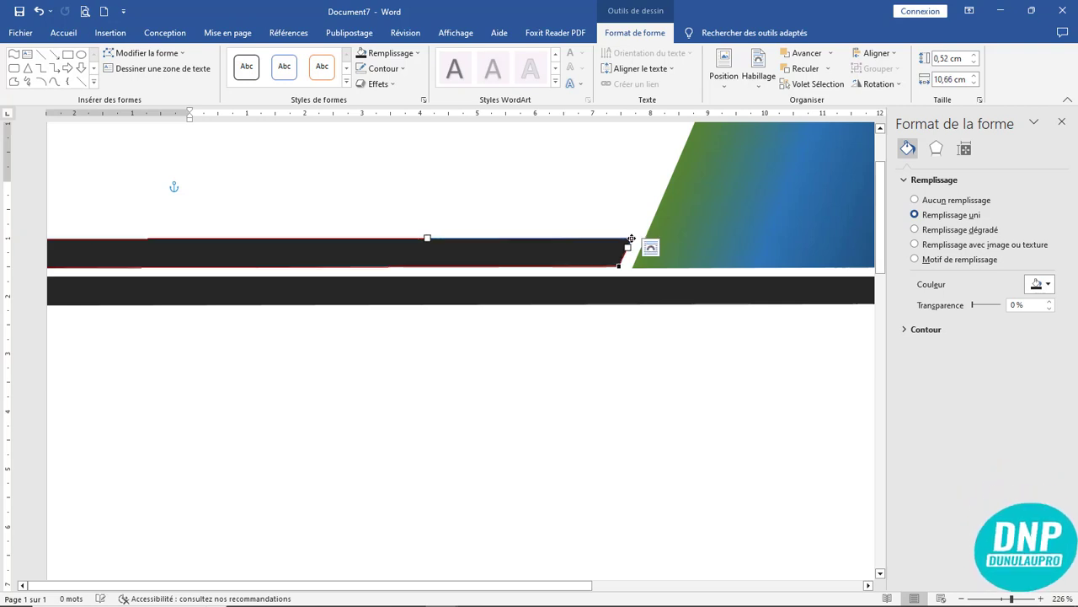
click(653, 310)
click(585, 249)
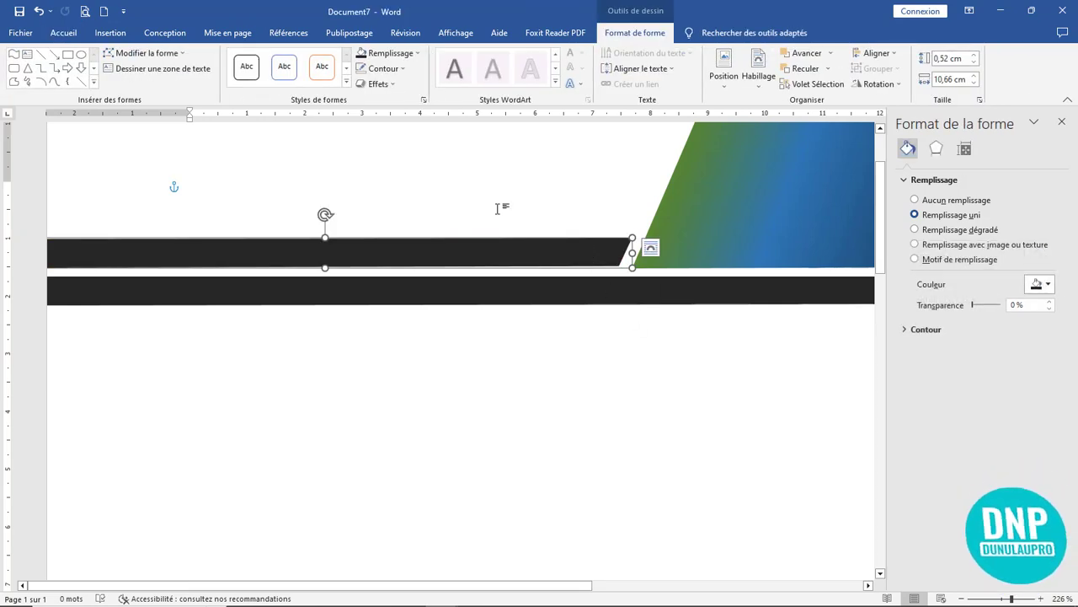
- Fill the upper bar with light grey
click(392, 54)
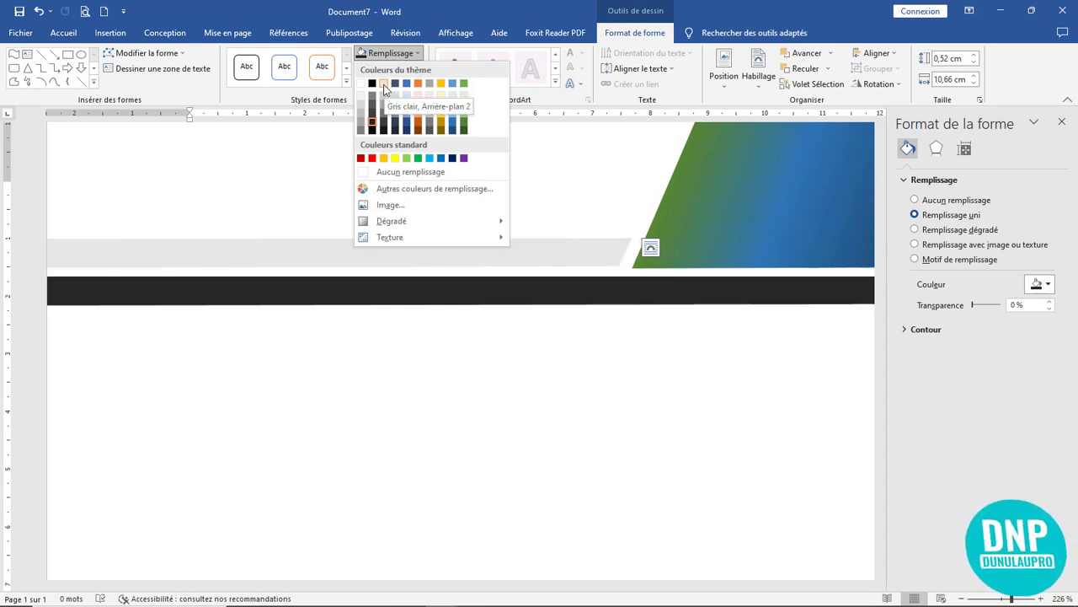
click(384, 86)
click(500, 375)
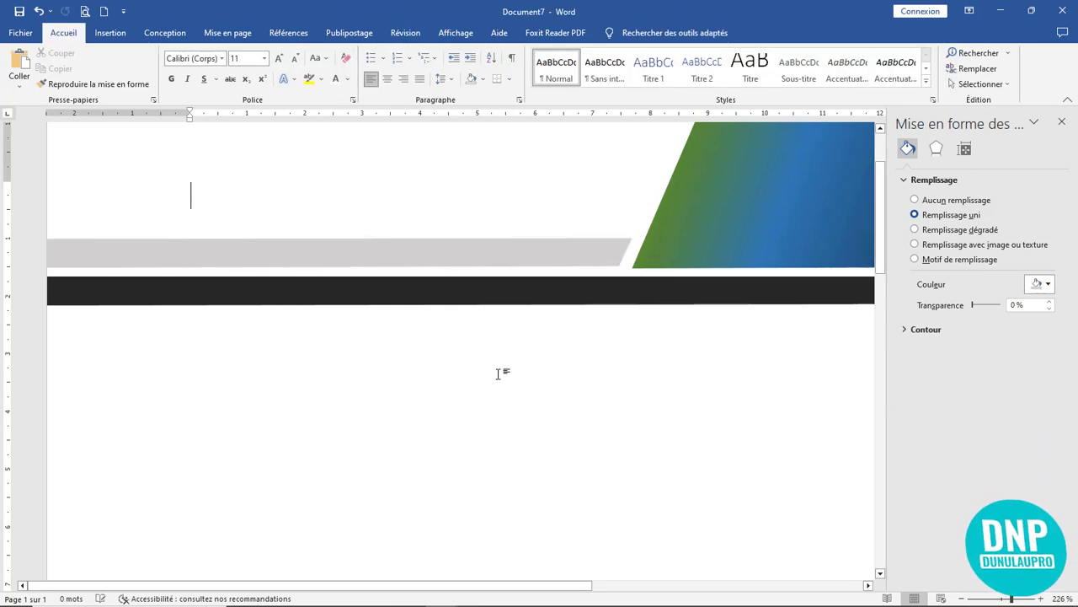
ctrl+scroll(498, 373, down, 15)
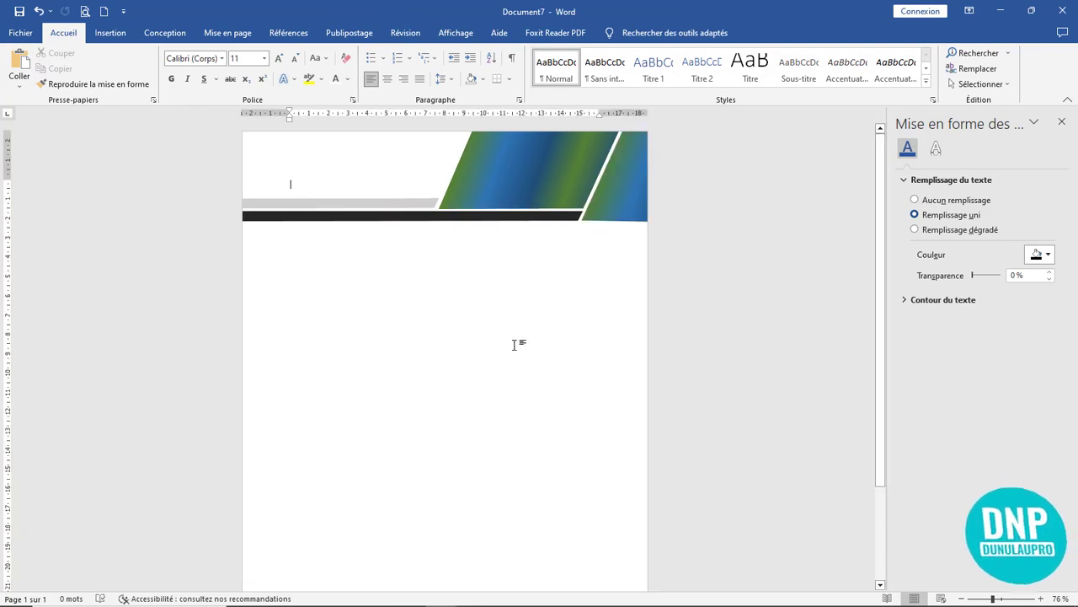
- Zoom out to 56% and close the Mise en forme pane to show the full letterhead page
ctrl+scroll(518, 335, down, 2)
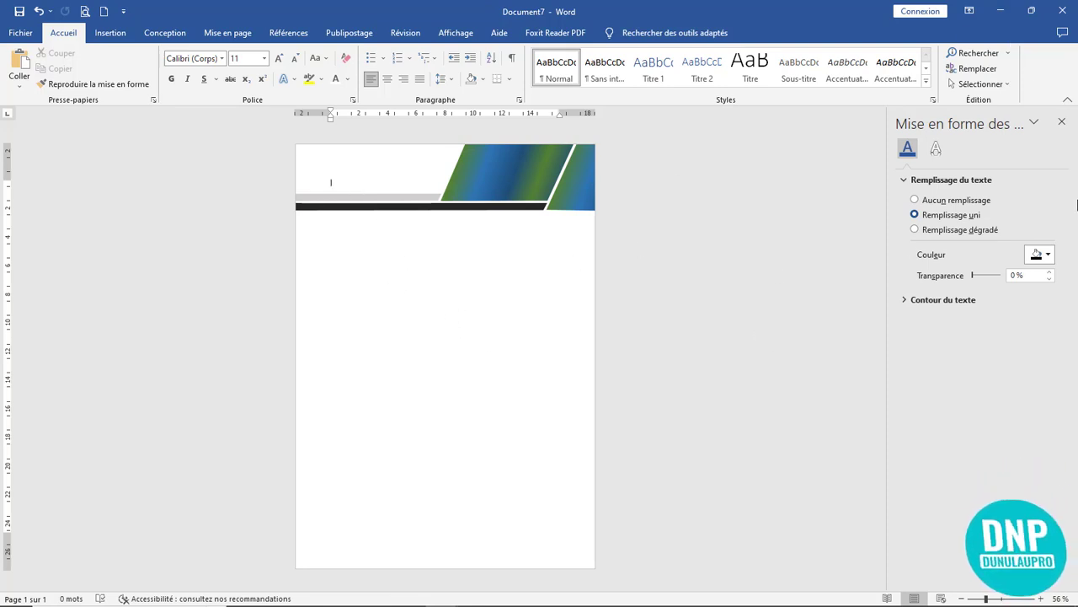
click(1061, 123)
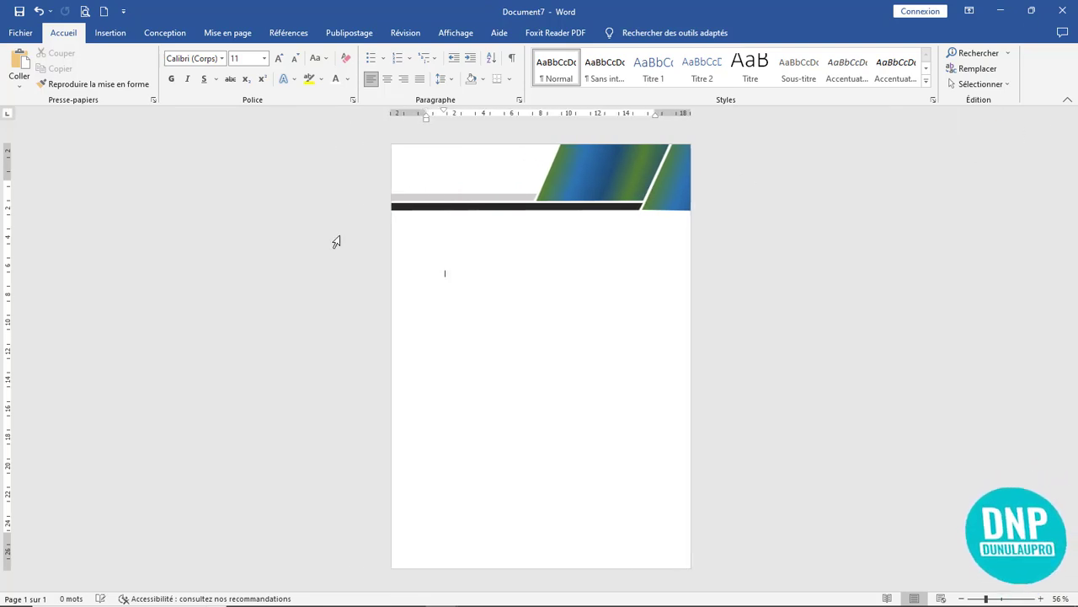
- Paste the red logo shape and resize it to about 1,91 × 1,89 cm
click(19, 61)
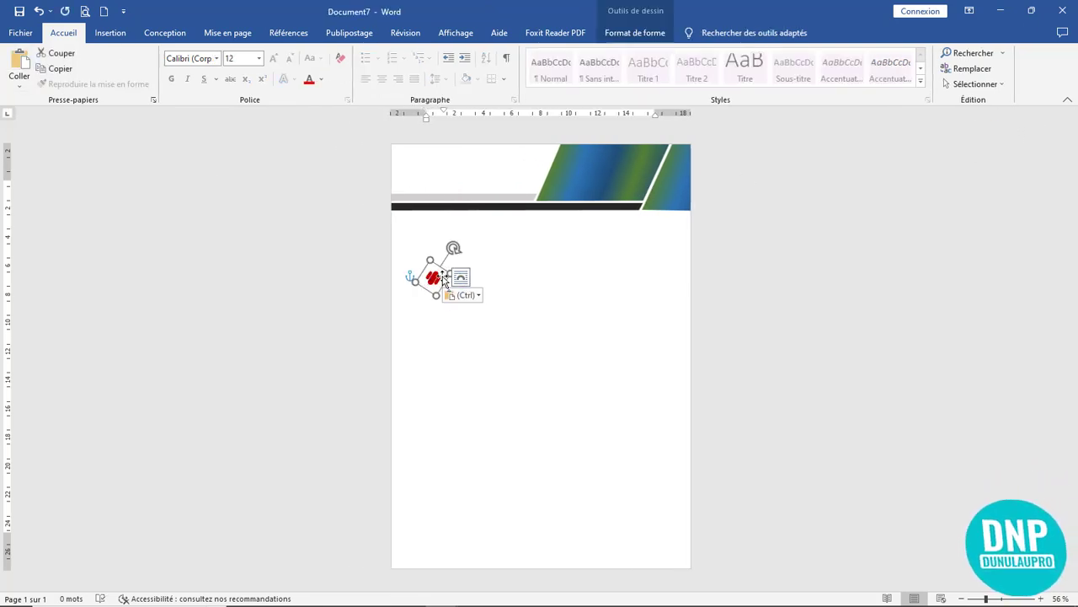
drag(428, 260, 426, 244)
double_click(431, 266)
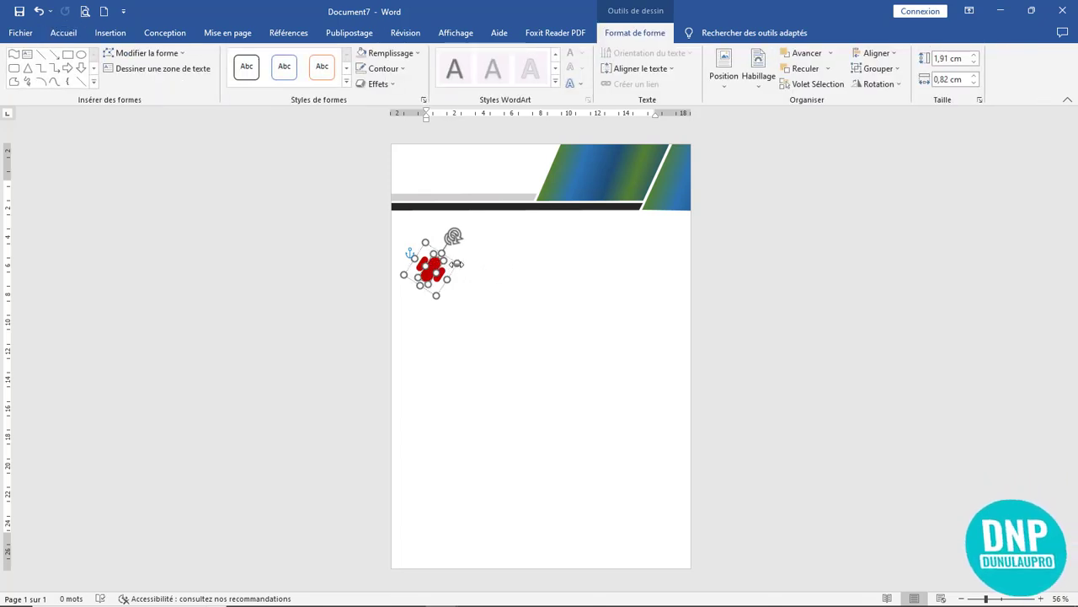
drag(456, 263, 455, 263)
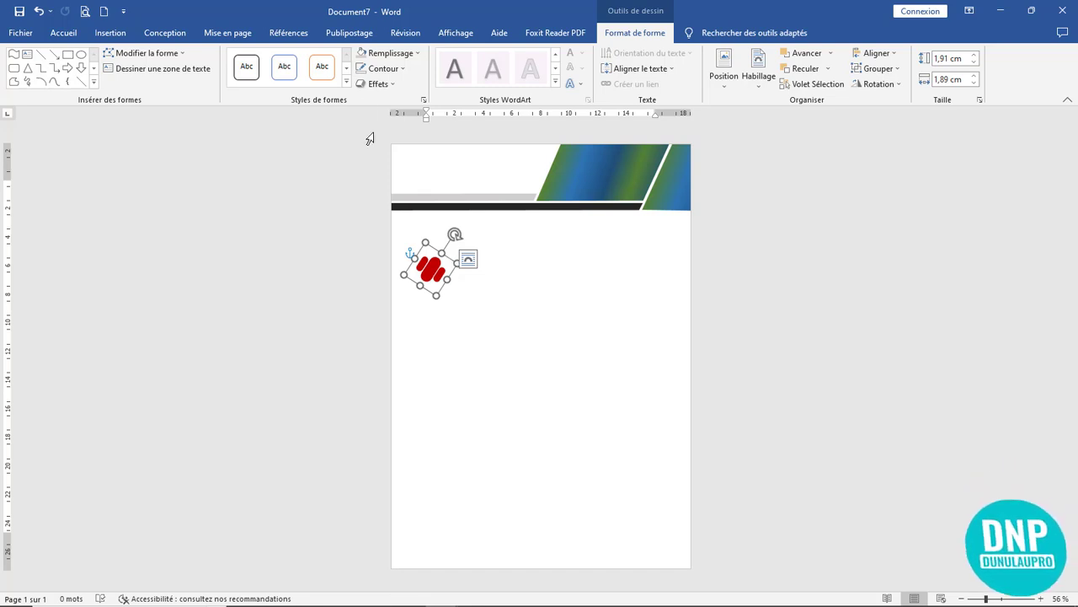
- Fill the logo shape black and move it to the header's top-left corner
click(390, 53)
click(373, 89)
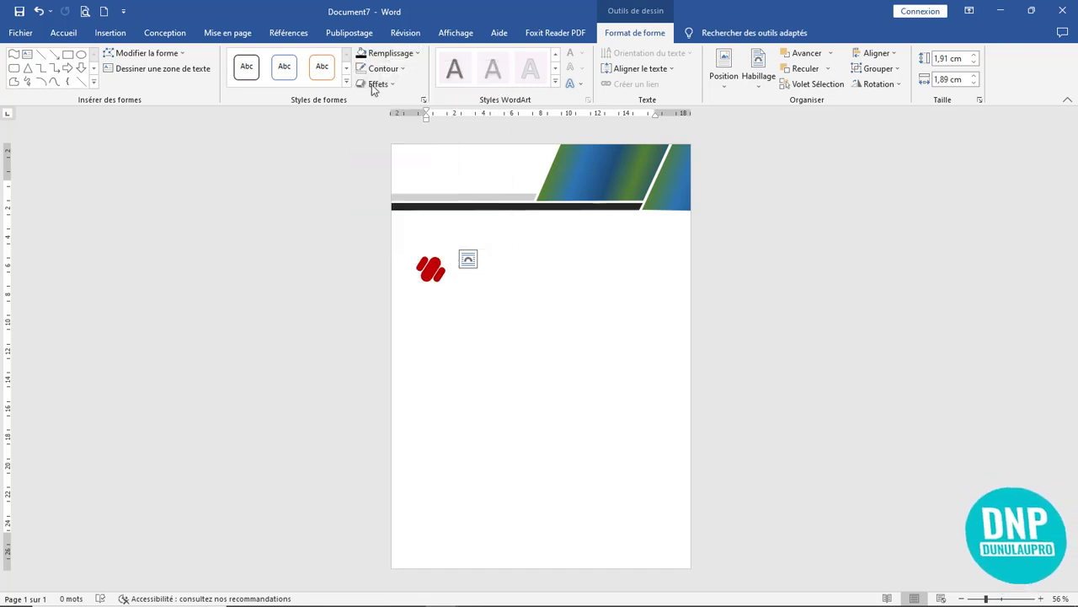
click(437, 263)
drag(433, 224, 421, 167)
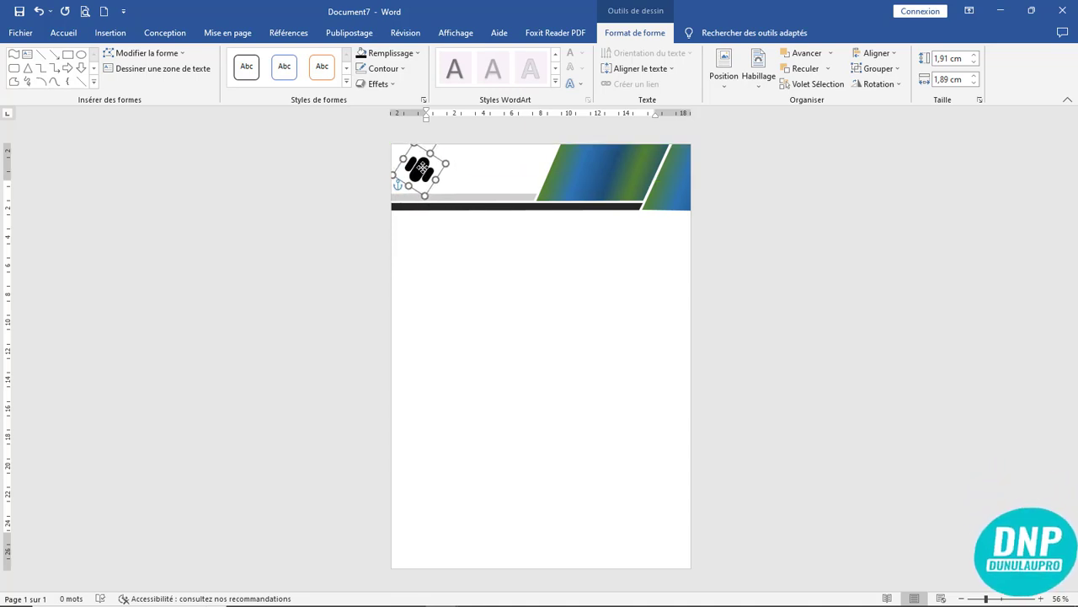
- Draw a text box below the header holding 'Dunulaupro inc' and select its text
click(115, 34)
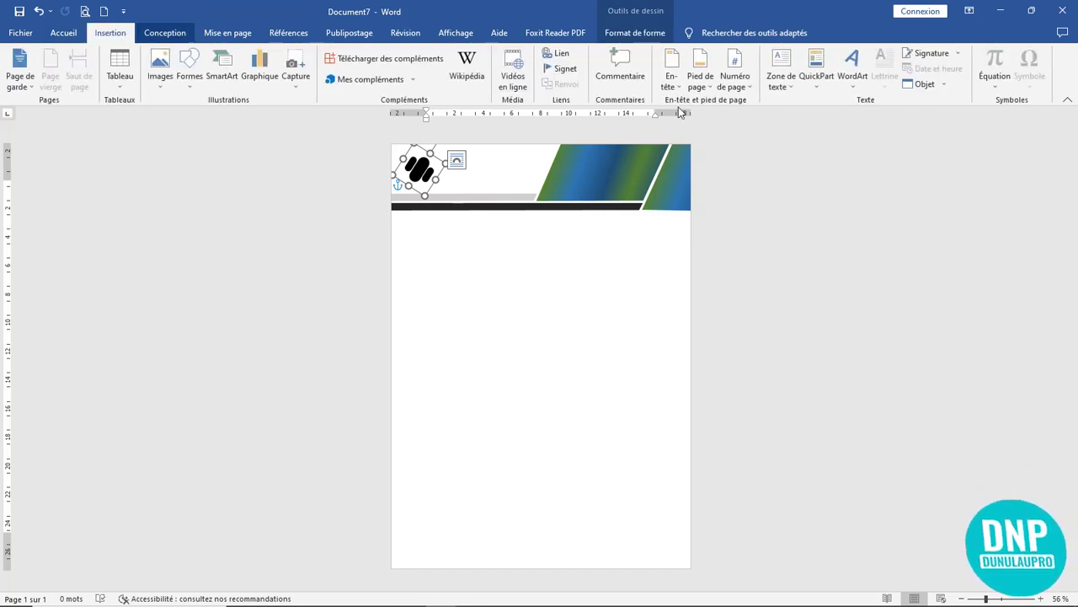
click(781, 72)
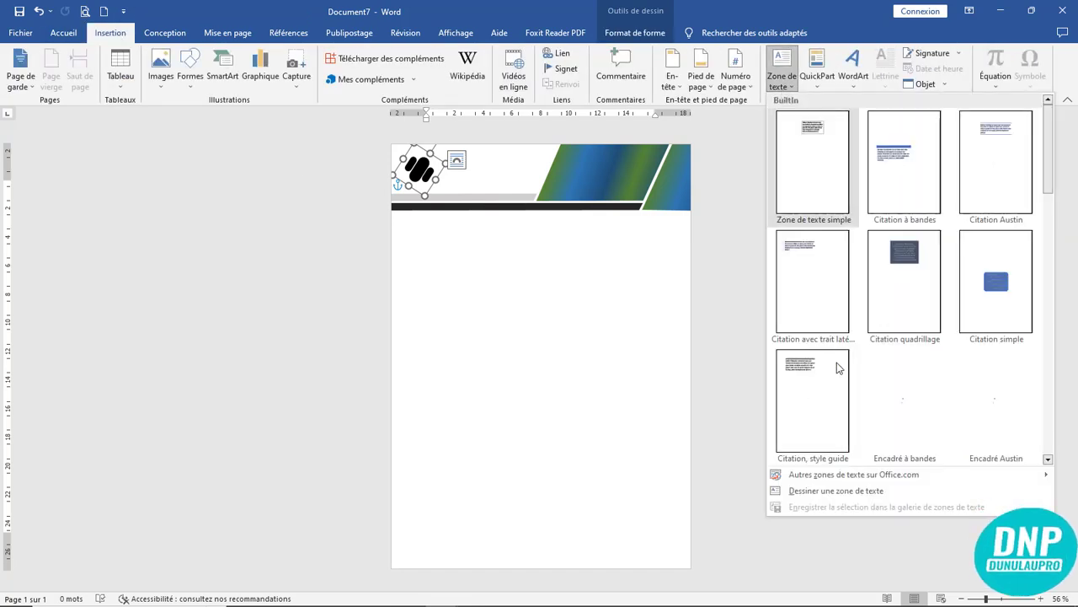
click(838, 490)
drag(461, 276, 643, 334)
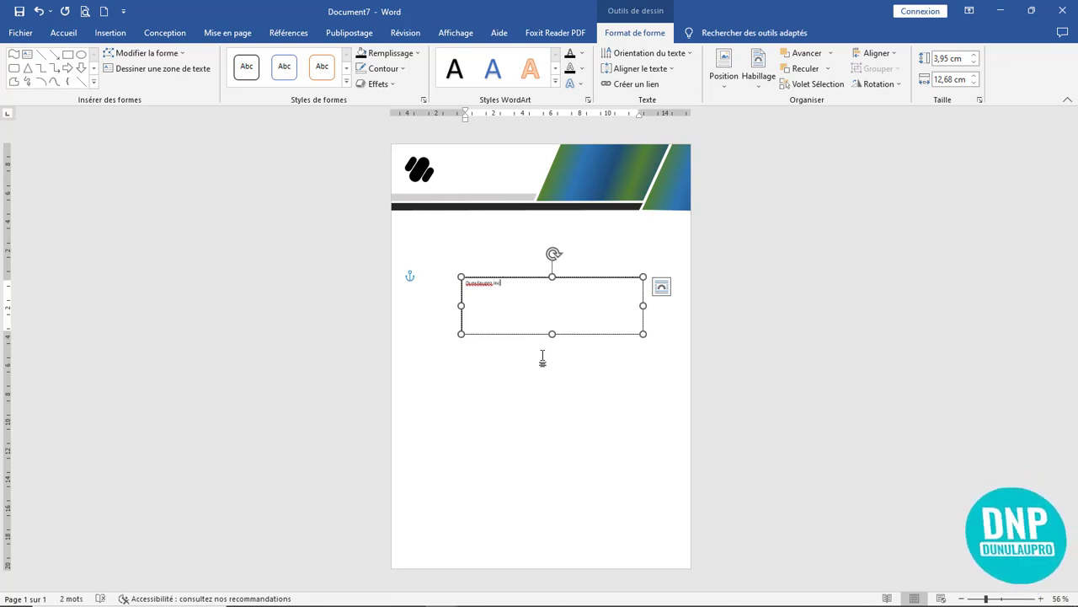
ctrl+scroll(543, 360, up, 6)
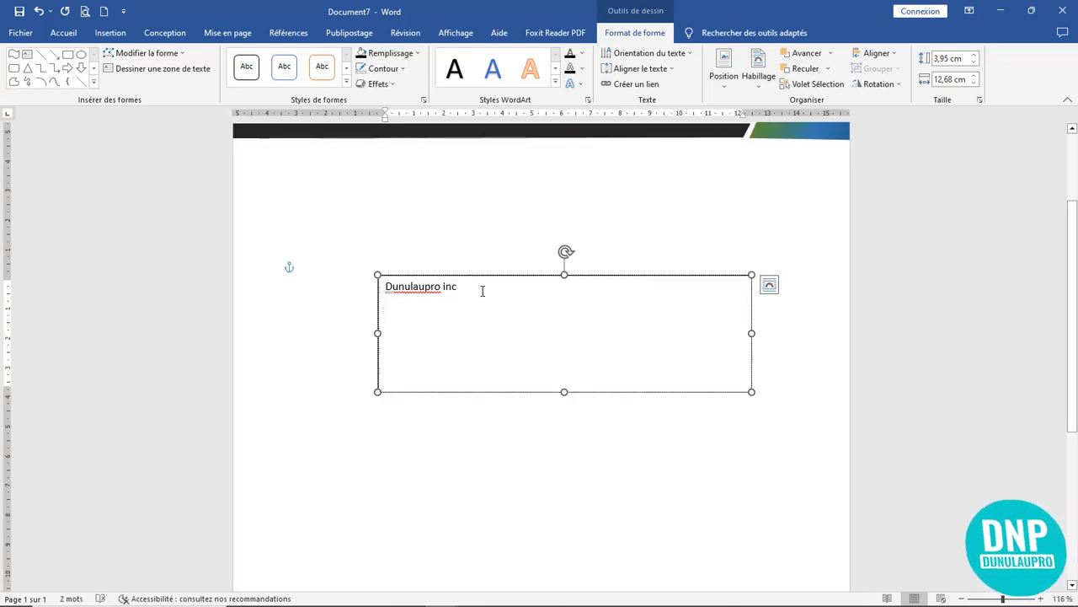
drag(482, 291, 342, 289)
- Uppercase the company name, apply Bebas Neue Bold, enlarge the font and make it bold
key(shift+F3)
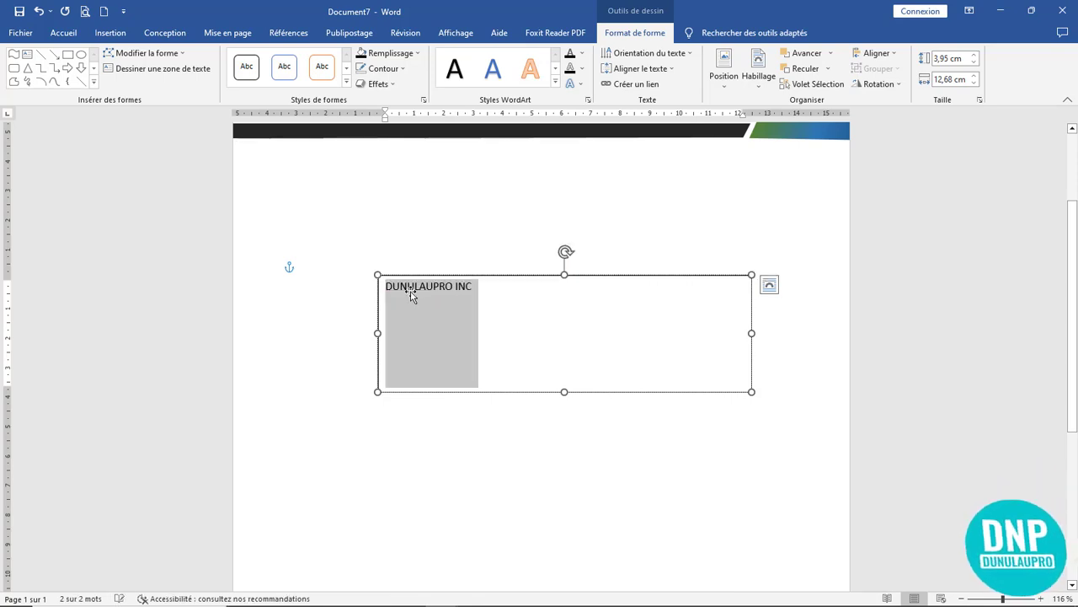
click(74, 34)
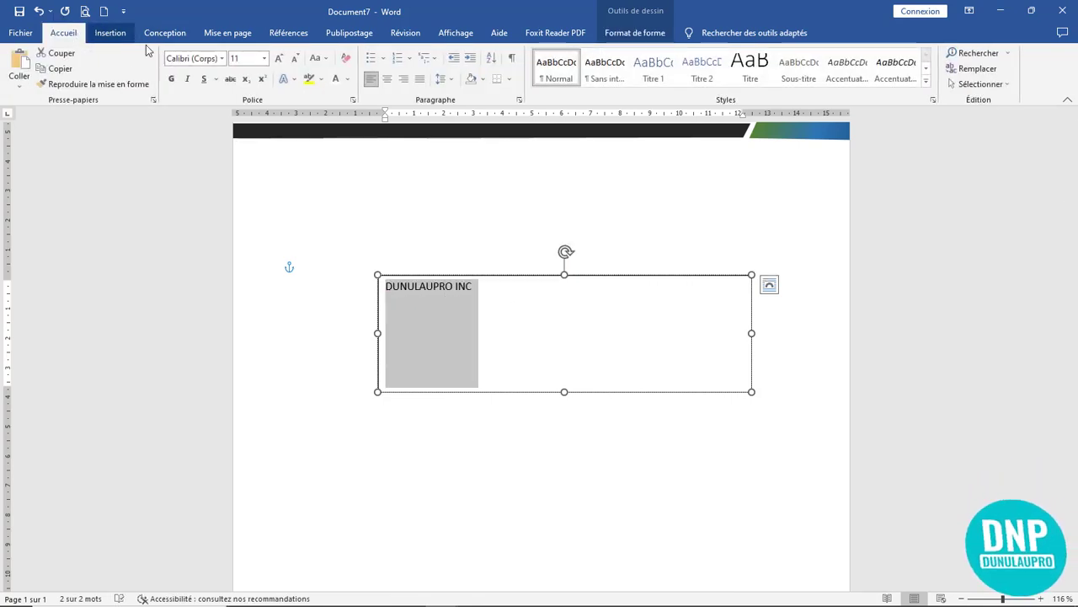
click(222, 58)
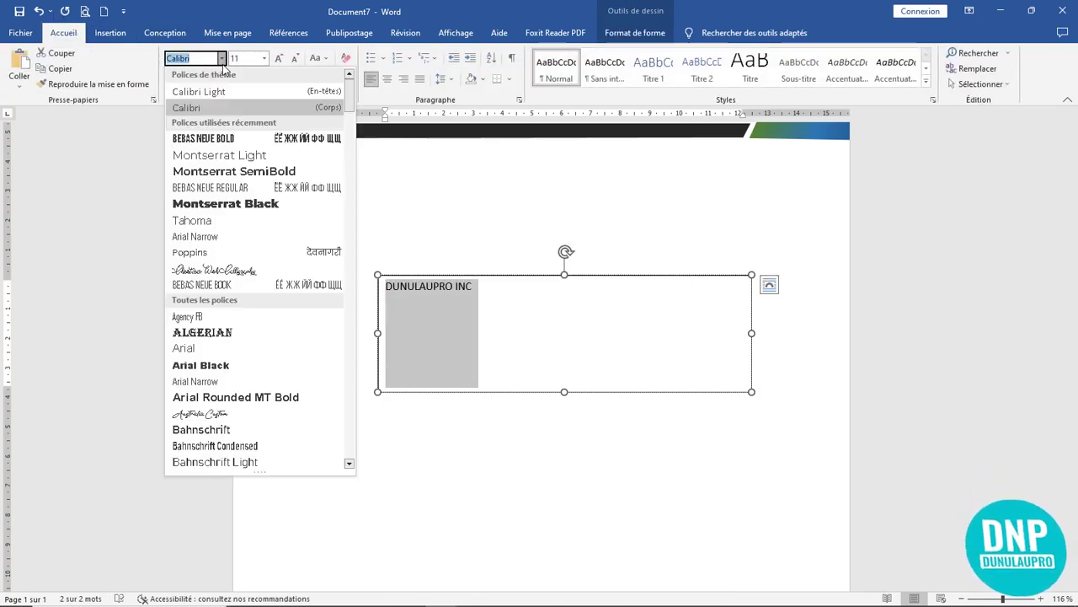
click(223, 140)
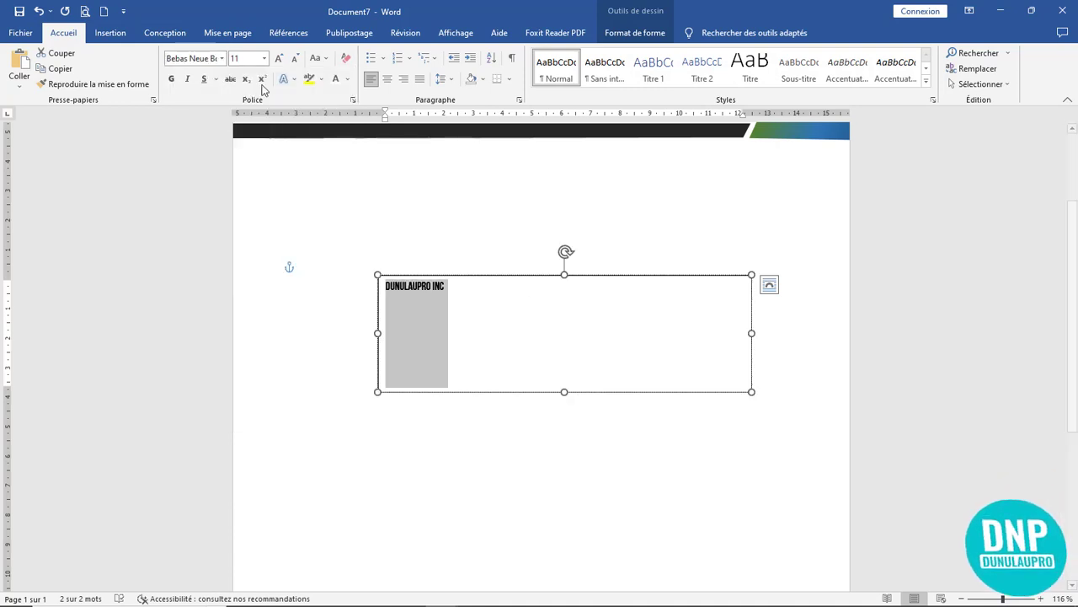
click(221, 58)
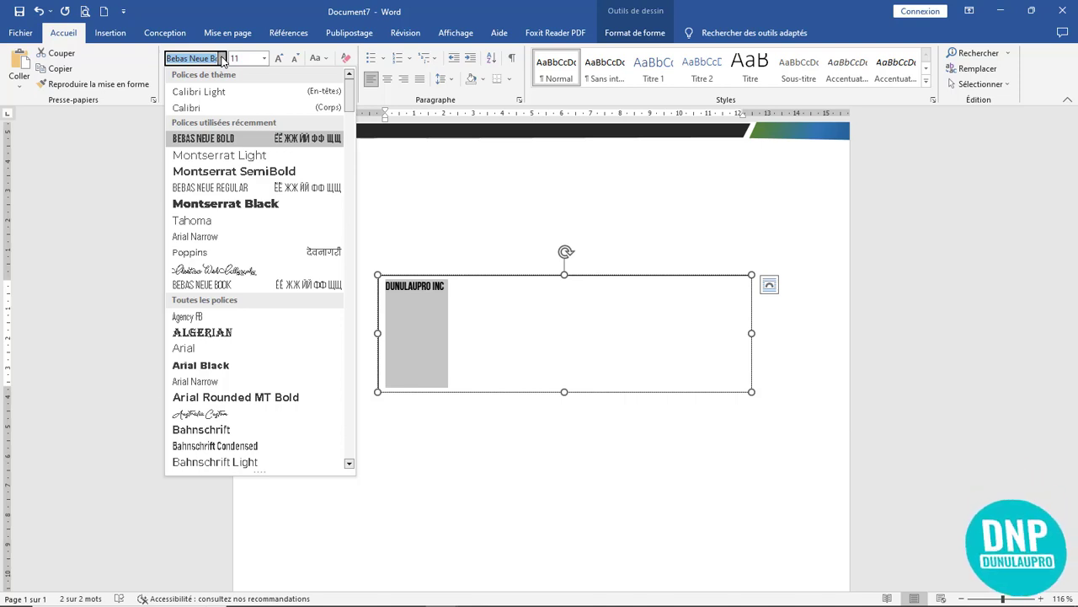
click(221, 58)
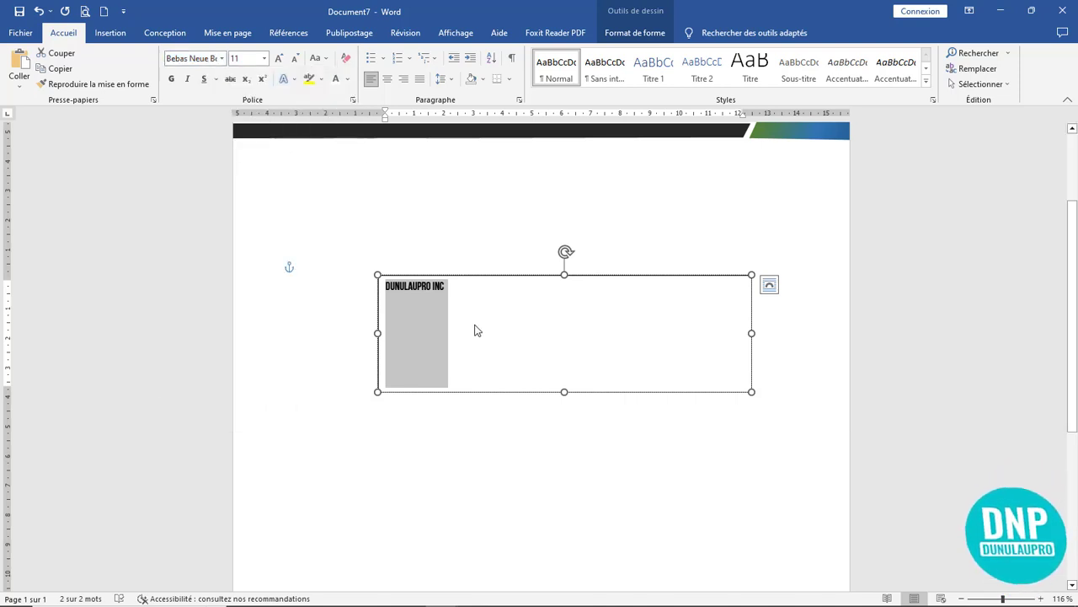
click(278, 58)
click(278, 58)
click(278, 58)
click(278, 58)
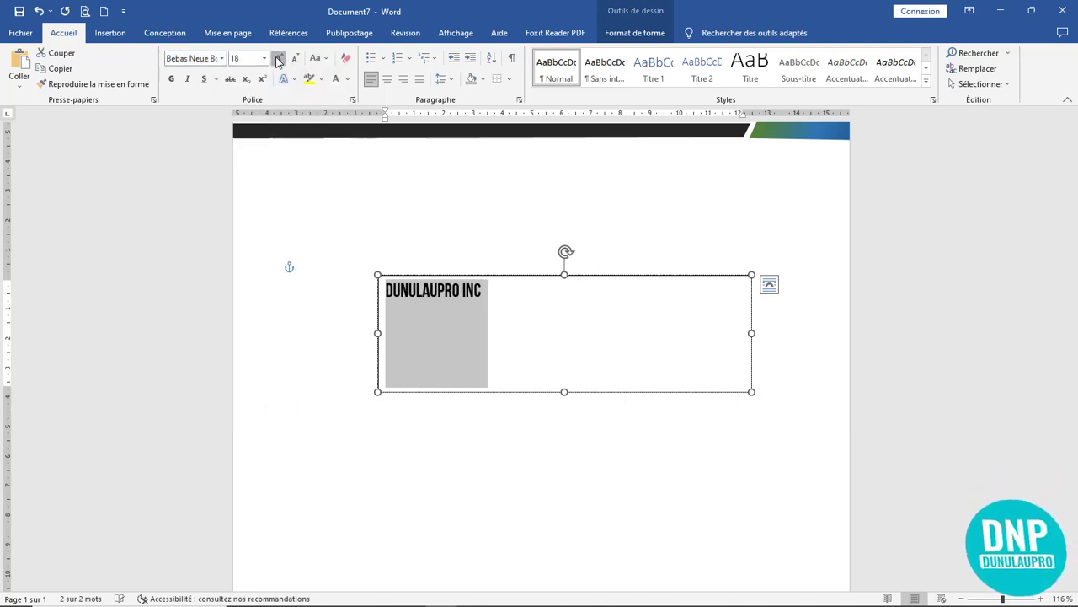
click(278, 58)
click(278, 58)
click(278, 58)
scroll(601, 353, up, 3)
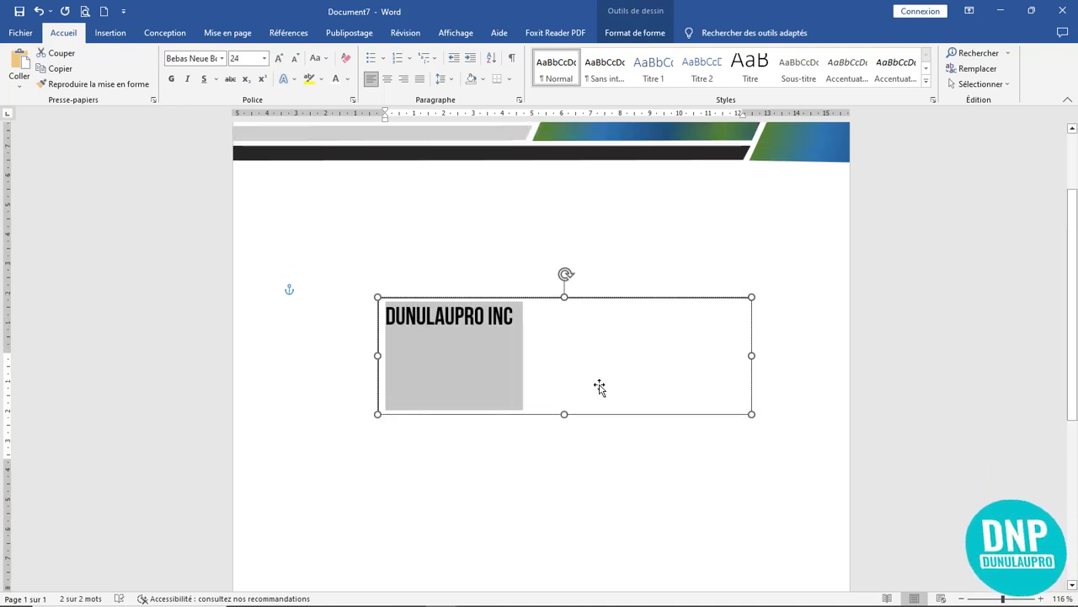
click(171, 78)
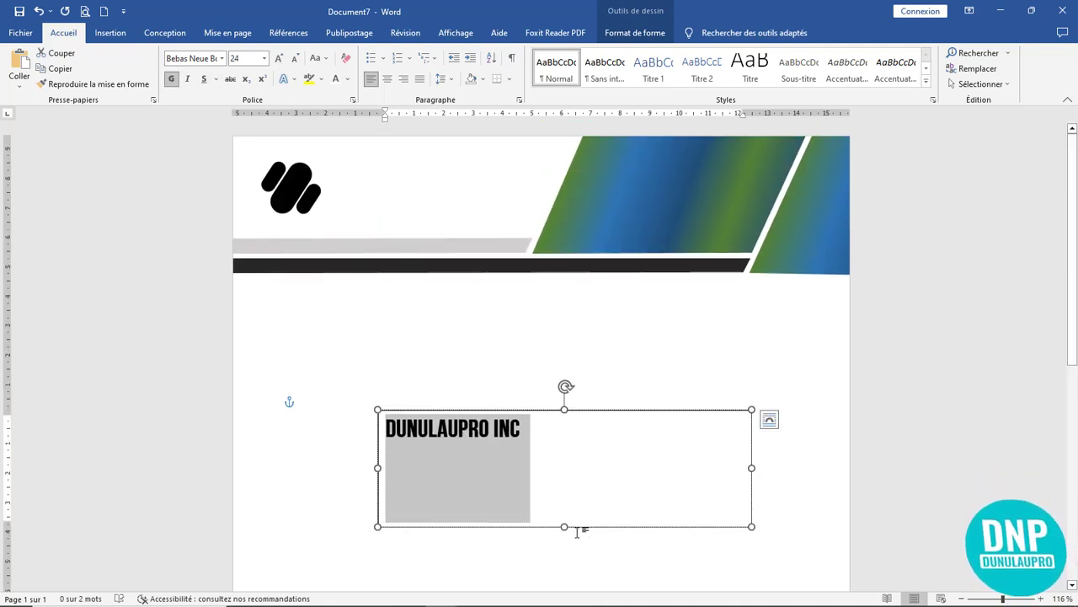
- Shrink the box height, grow the text to 36 and delete ' INC' to leave DUNULAUPRO
drag(563, 526, 573, 453)
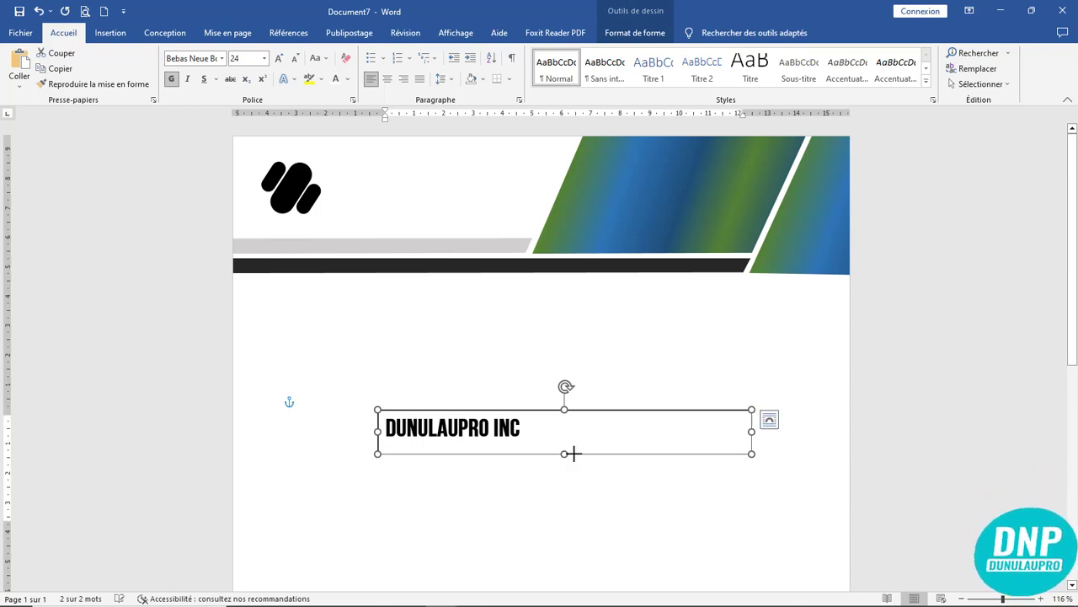
click(278, 59)
click(279, 59)
click(279, 59)
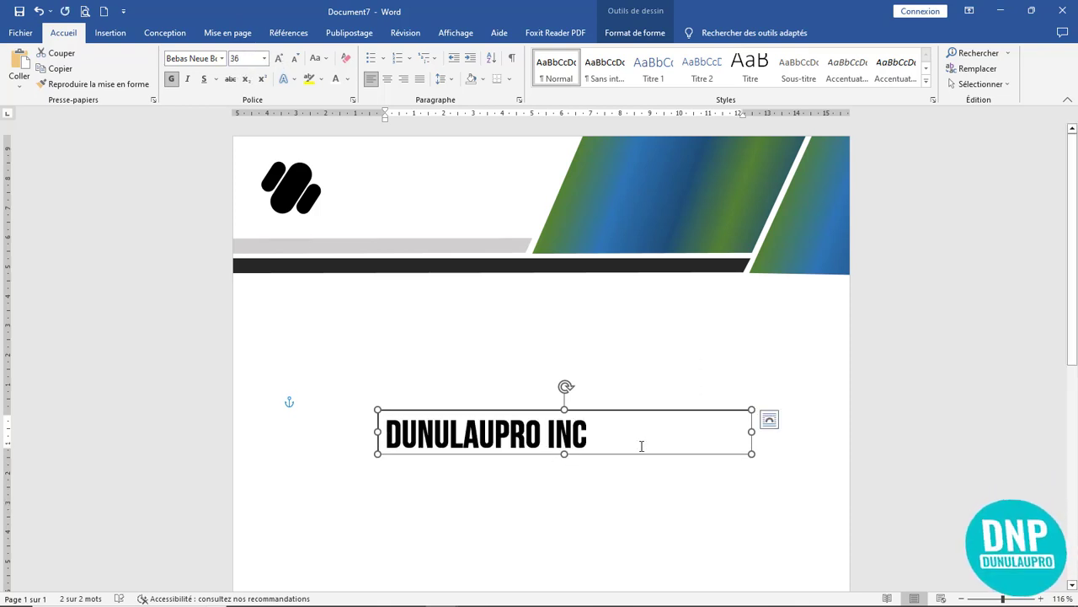
click(593, 436)
key(BackSpace)
key(BackSpace)
key(BackSpace)
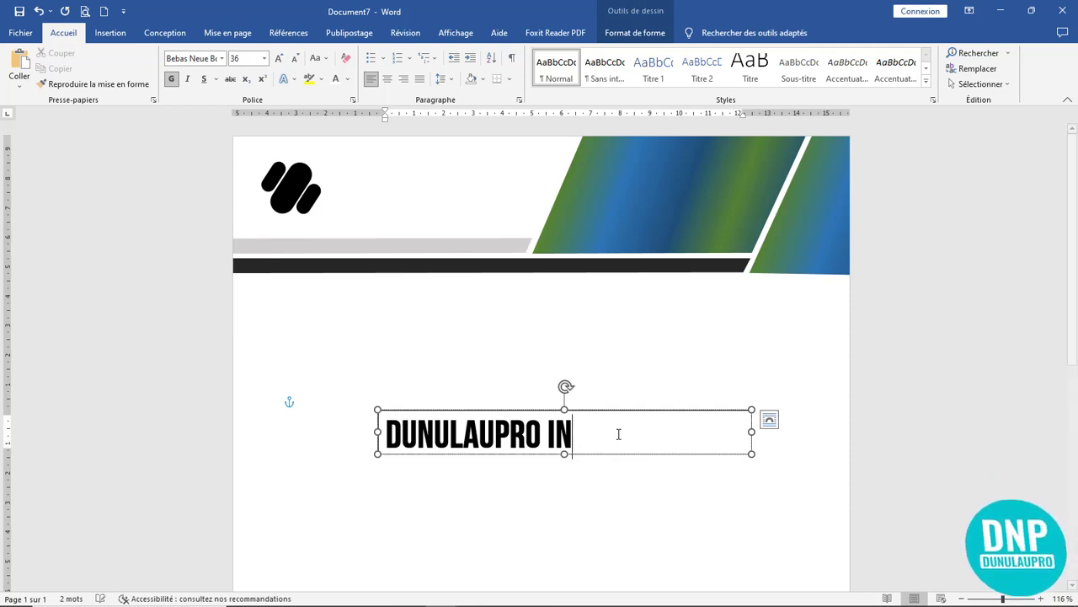
key(BackSpace)
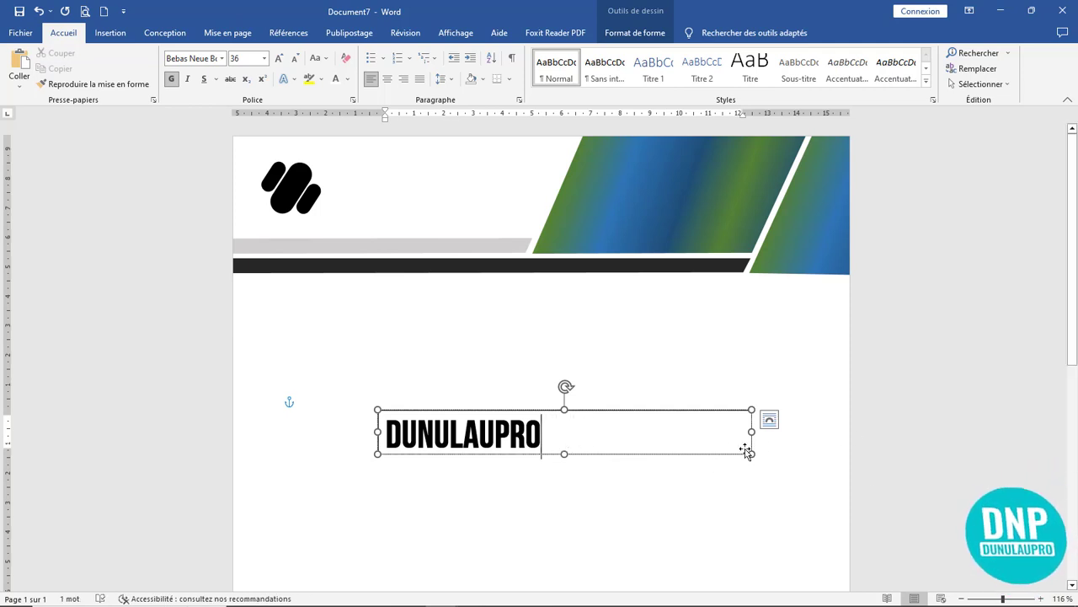
- Narrow the DUNULAUPRO box beside the logo, set No Fill, and duplicate it below
drag(752, 433, 453, 161)
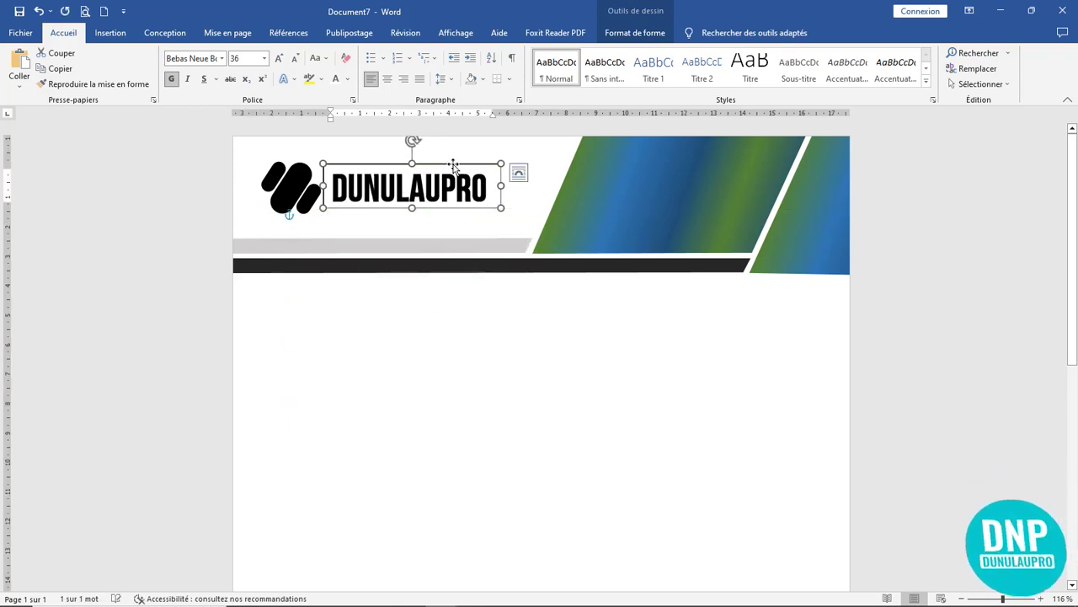
double_click(453, 165)
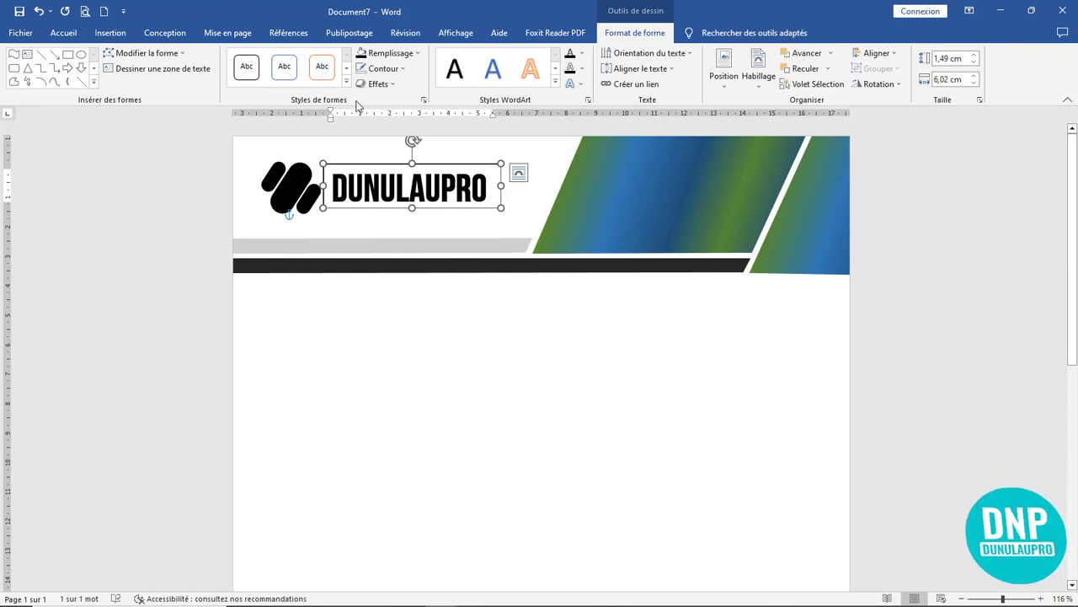
click(364, 53)
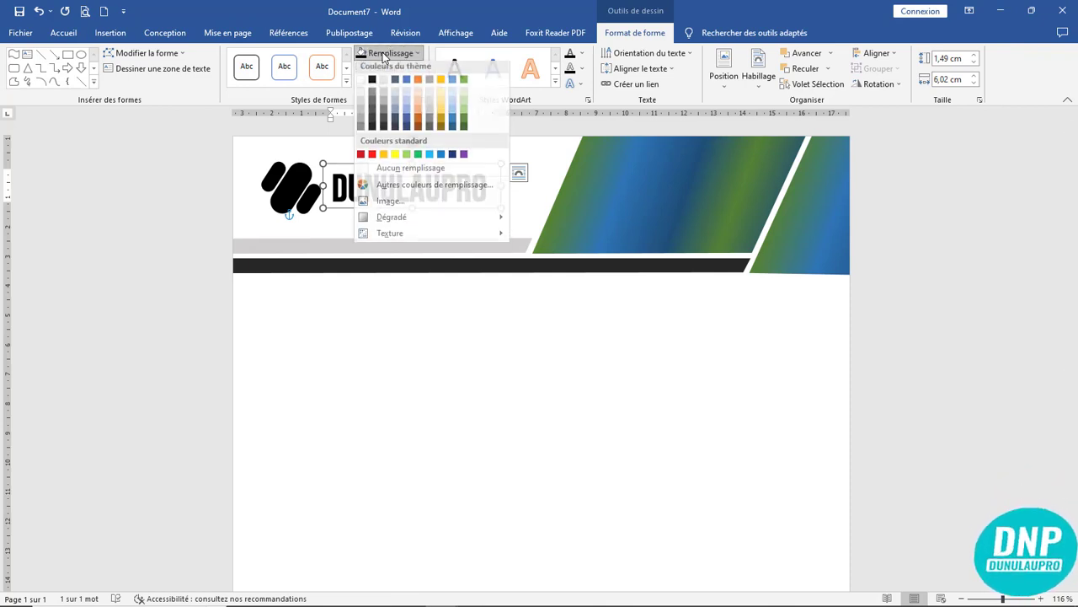
click(402, 174)
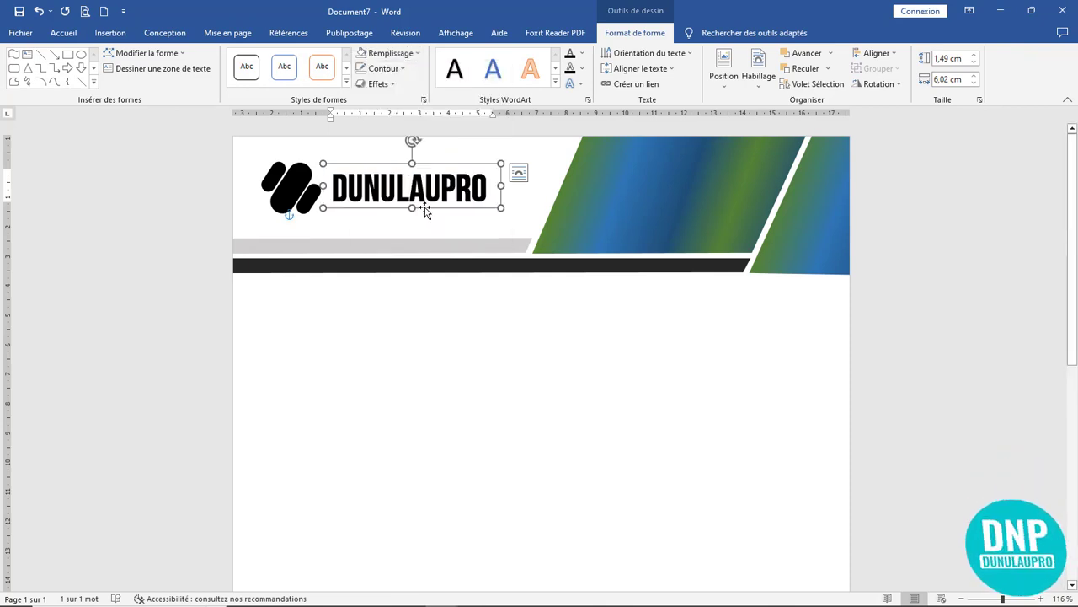
drag(426, 210, 427, 376)
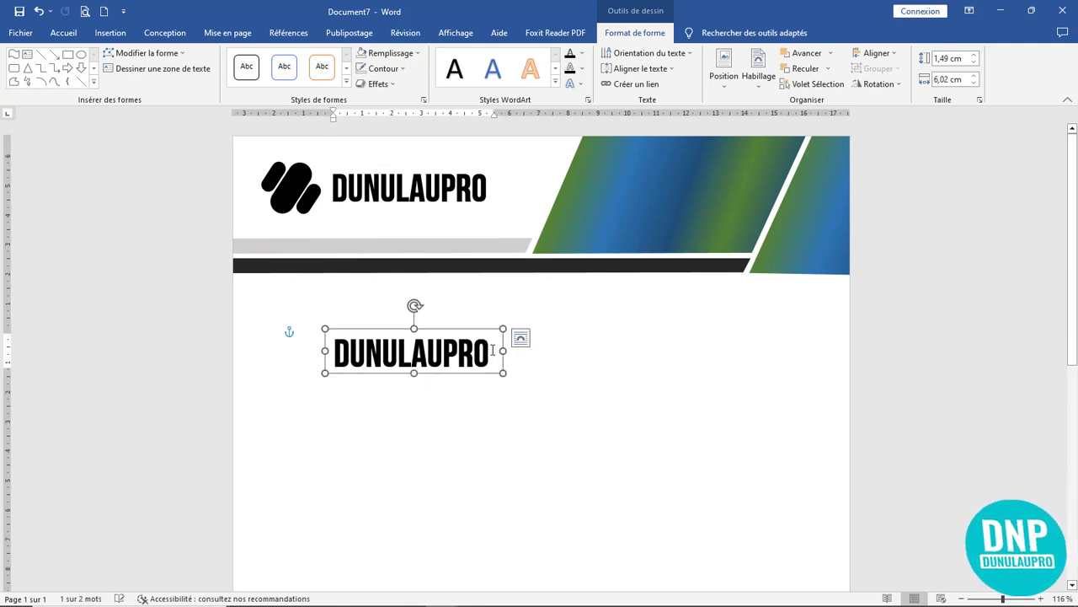
- Replace the copied box's text with the tagline 'FIER DE VOUS SERVIR'
drag(493, 352, 277, 345)
text(FIE F)
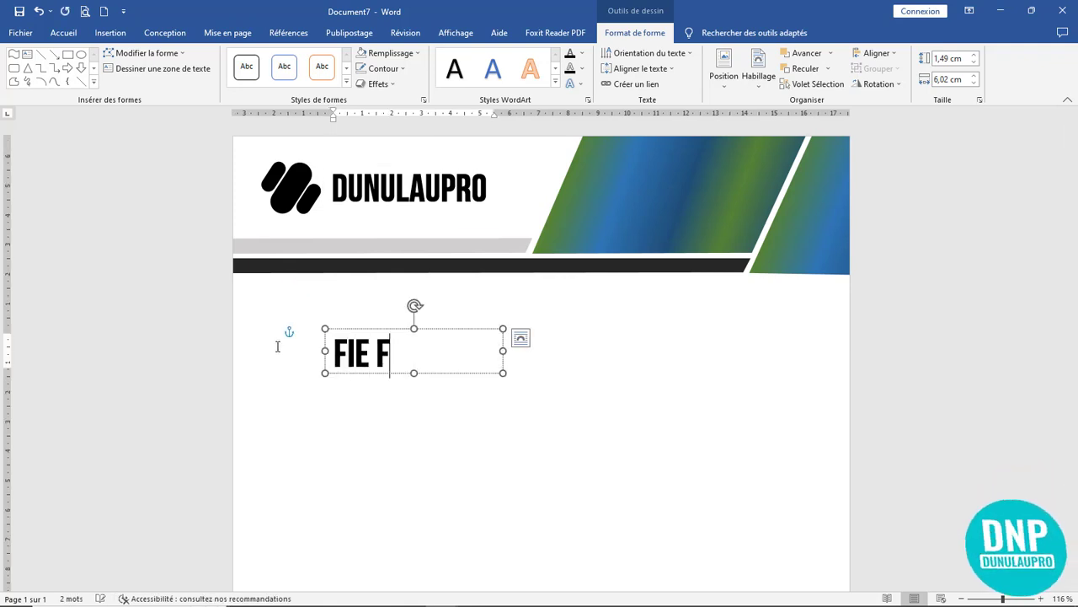
key(BackSpace)
key(BackSpace)
text(R F)
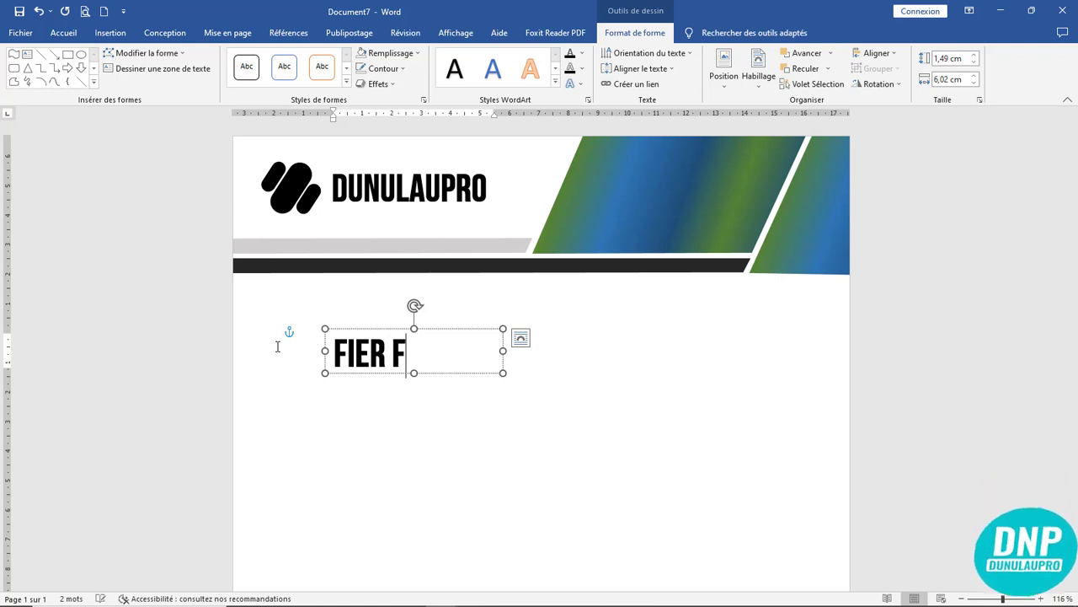
key(BackSpace)
text(DE VOUS)
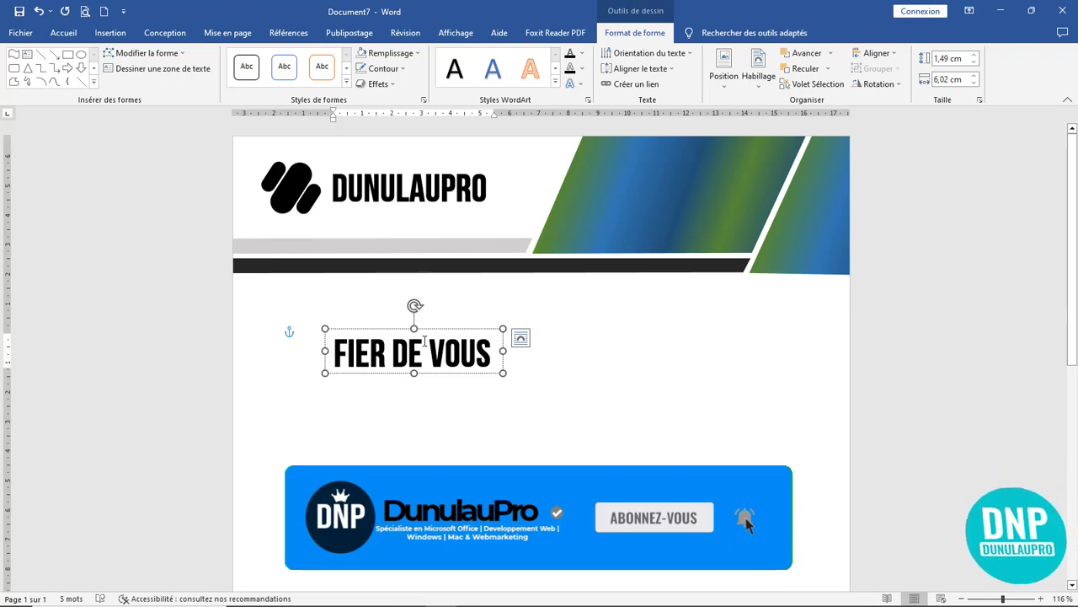
- Shrink the tagline text to 14 and remove its bold
click(414, 329)
click(64, 32)
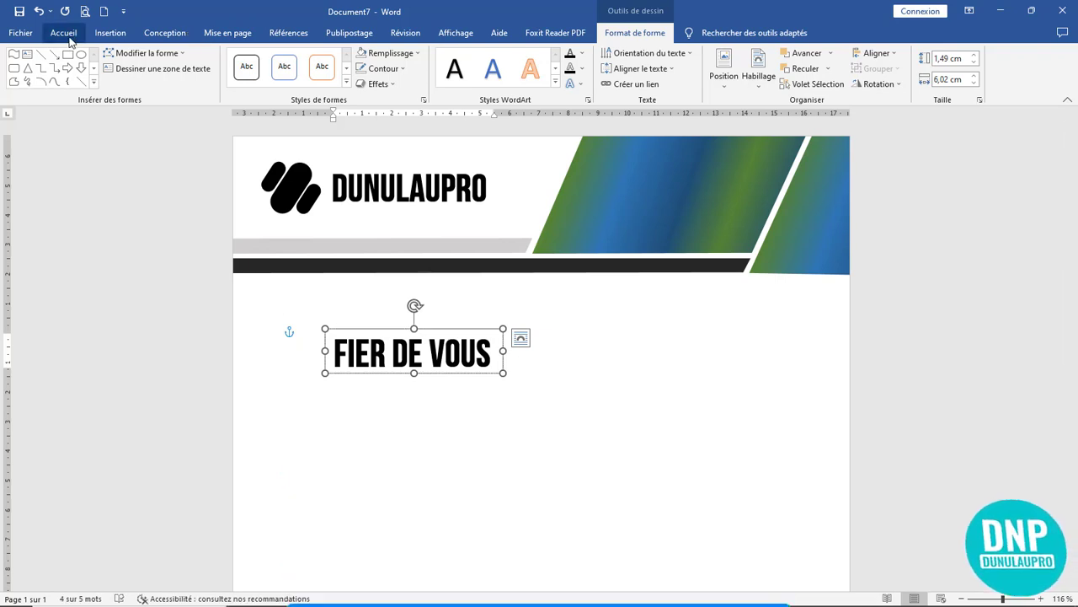
click(295, 59)
click(296, 59)
click(296, 59)
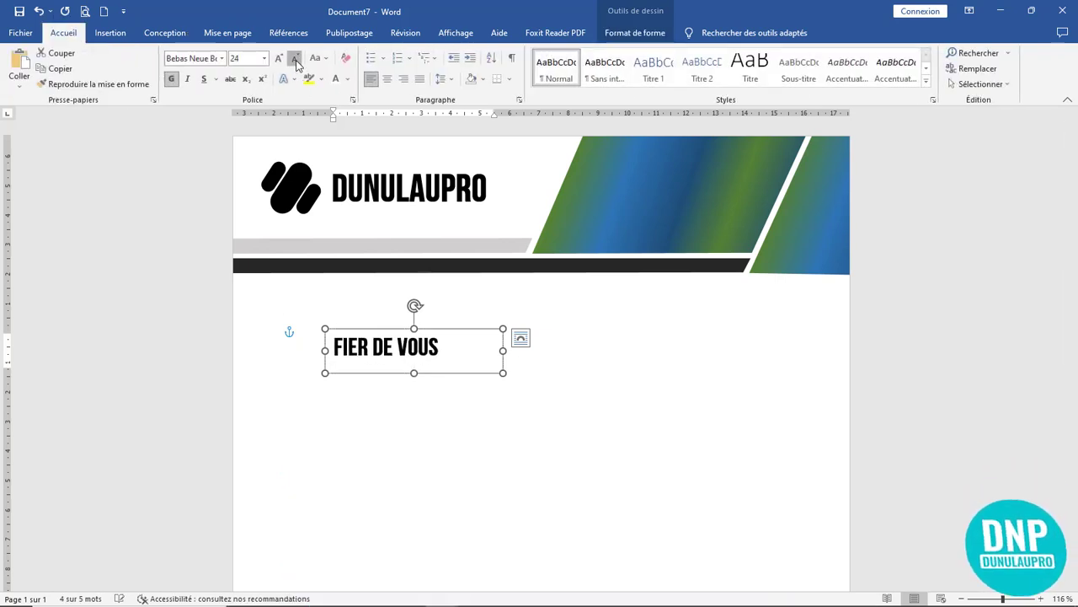
click(296, 59)
click(296, 59)
click(295, 59)
click(296, 59)
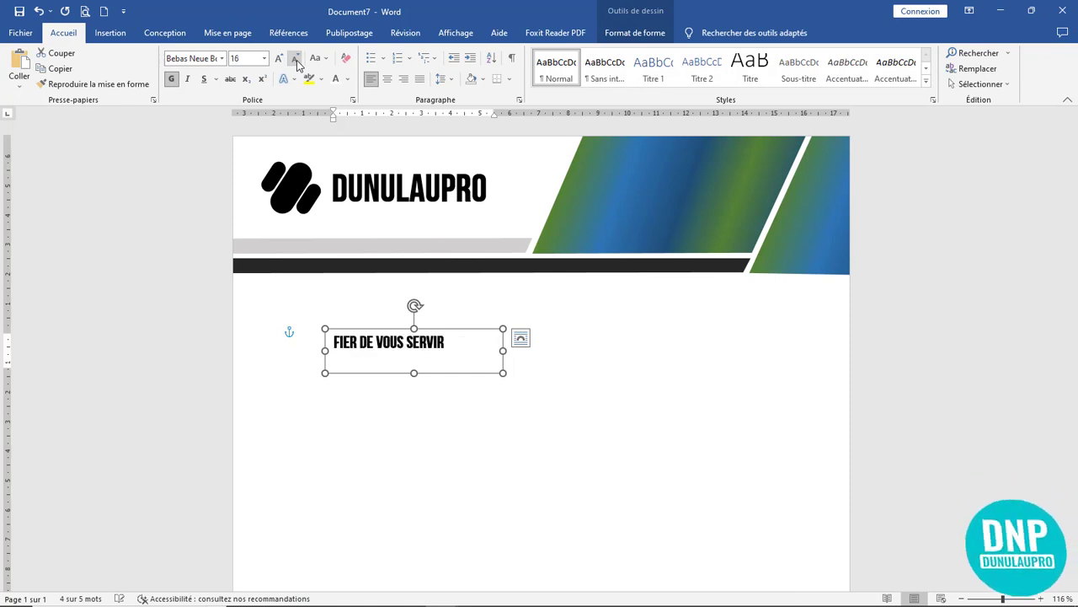
click(295, 59)
click(171, 80)
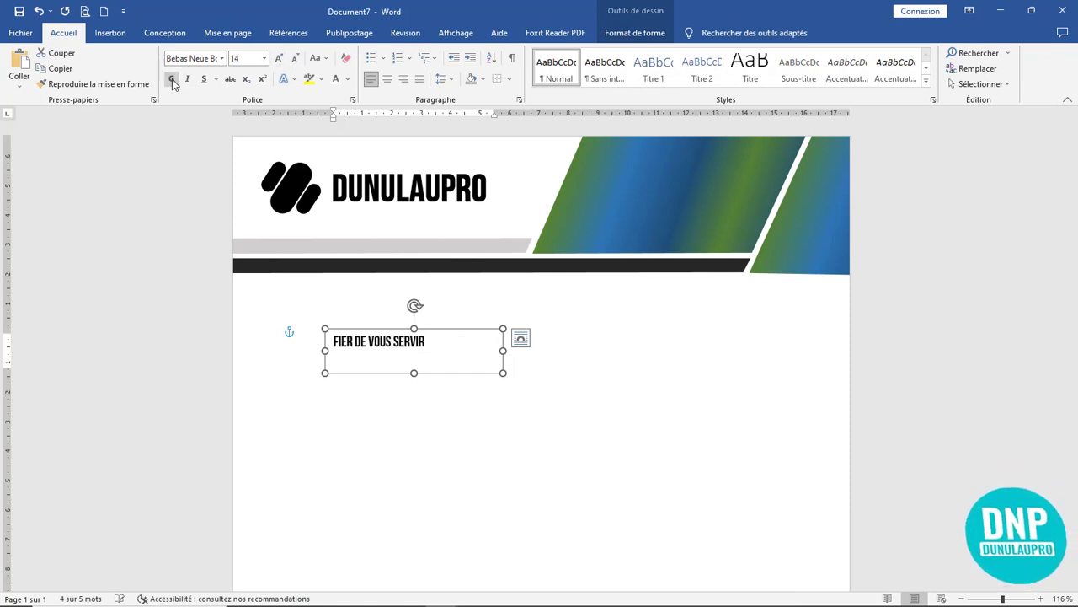
click(221, 58)
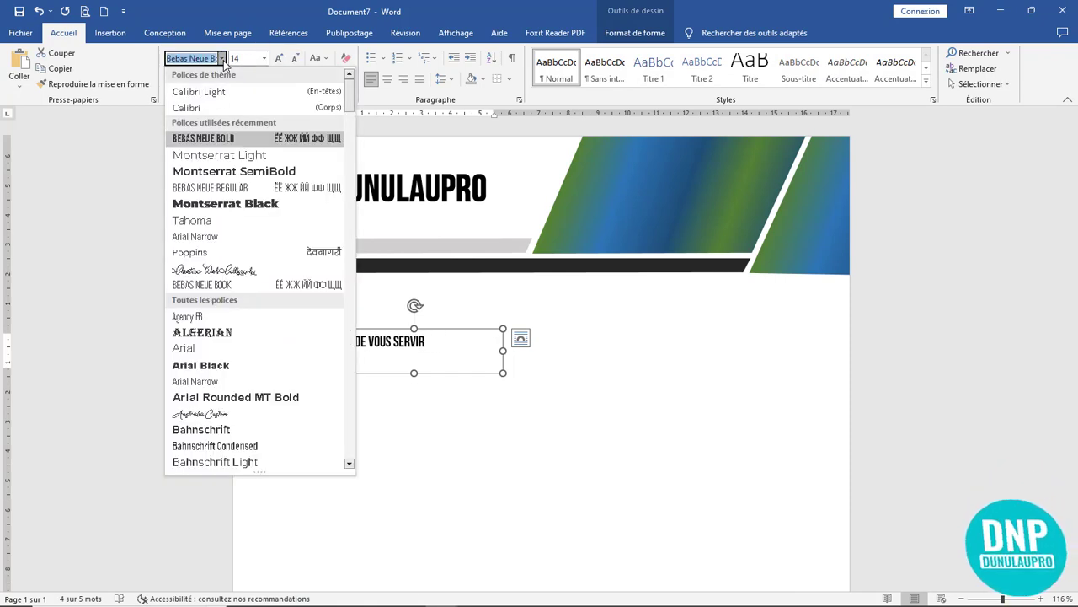
click(221, 59)
- Set the tagline to size 12 and trim its box height and width to fit
drag(414, 372, 415, 354)
click(295, 61)
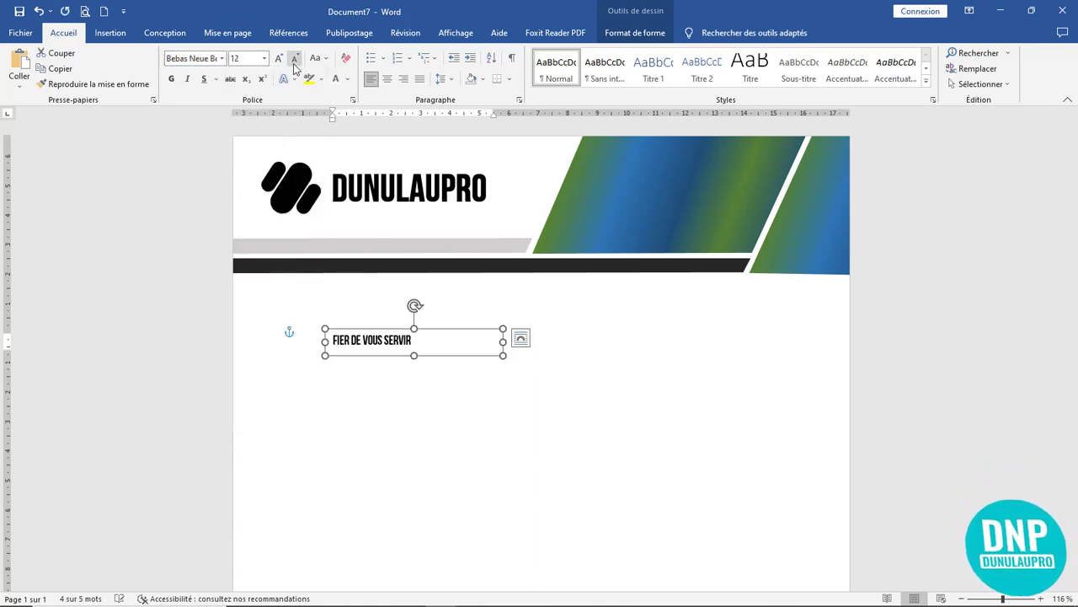
click(295, 61)
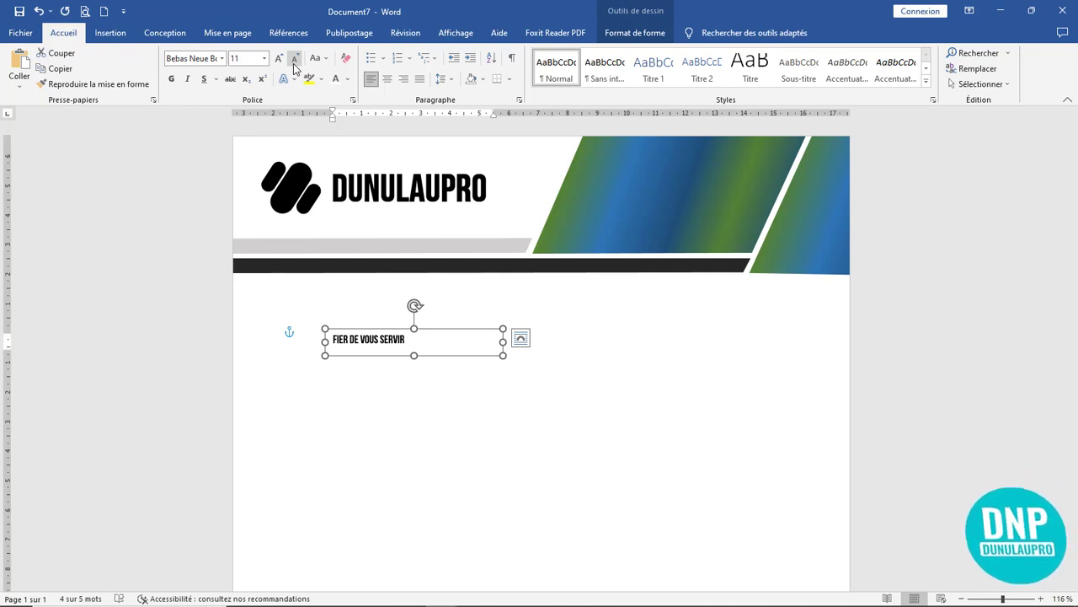
click(279, 58)
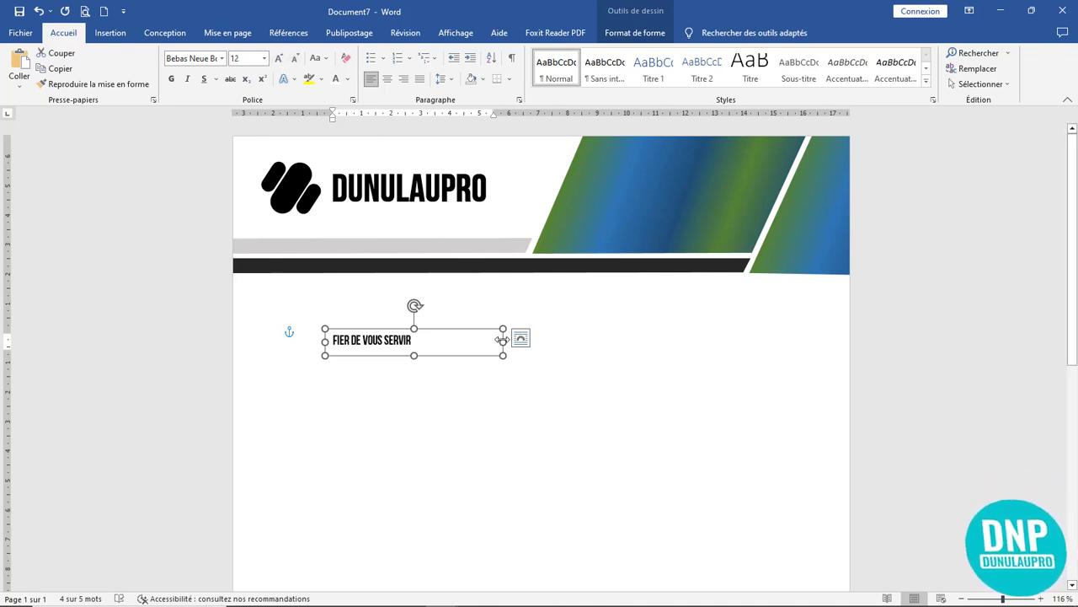
drag(502, 340, 436, 339)
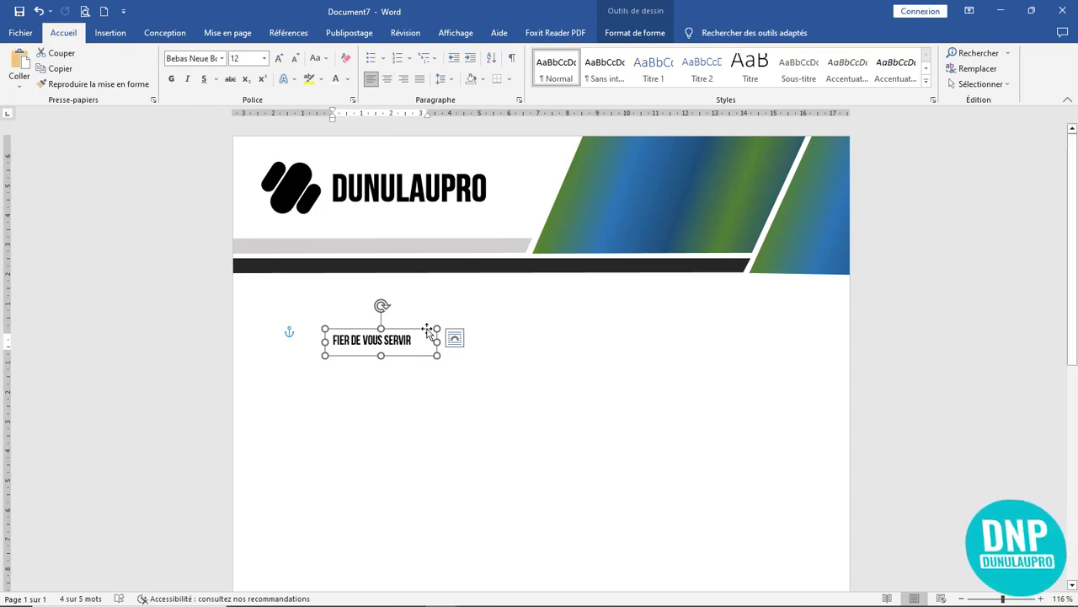
- Move the tagline up beneath DUNULAUPRO and shift it slightly right under the logo
drag(414, 331, 412, 212)
key(Up)
key(Up)
key(Up)
key(Up)
key(Up)
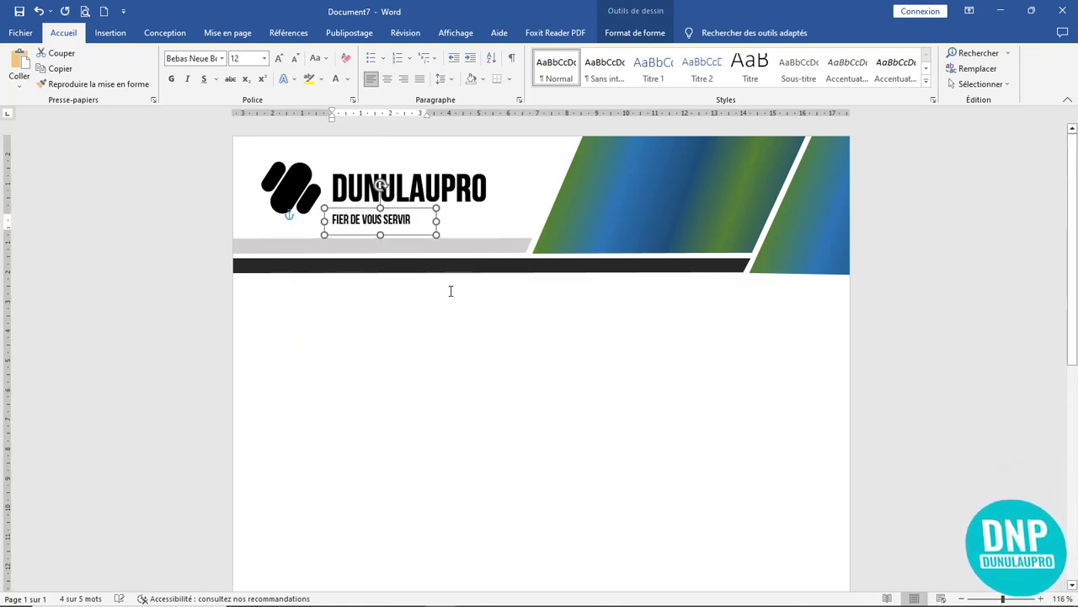
key(Up)
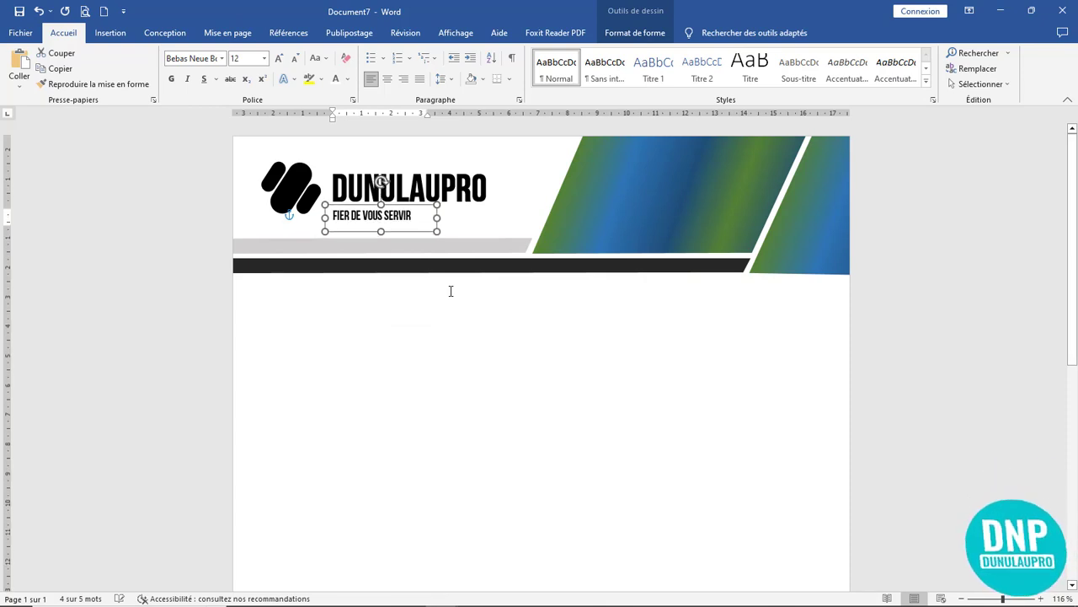
click(467, 346)
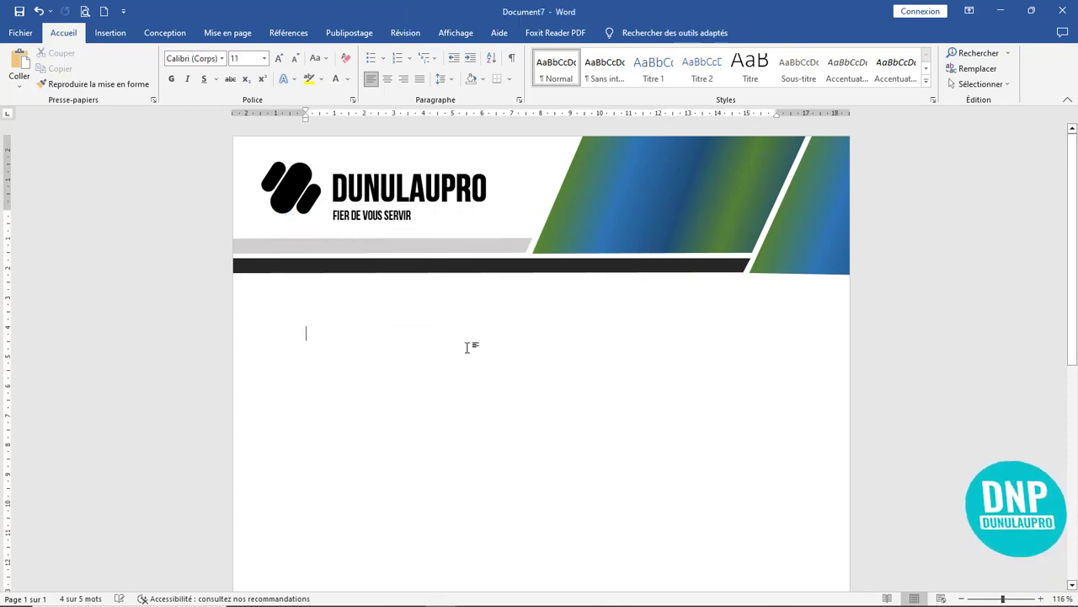
click(398, 215)
drag(402, 199, 438, 203)
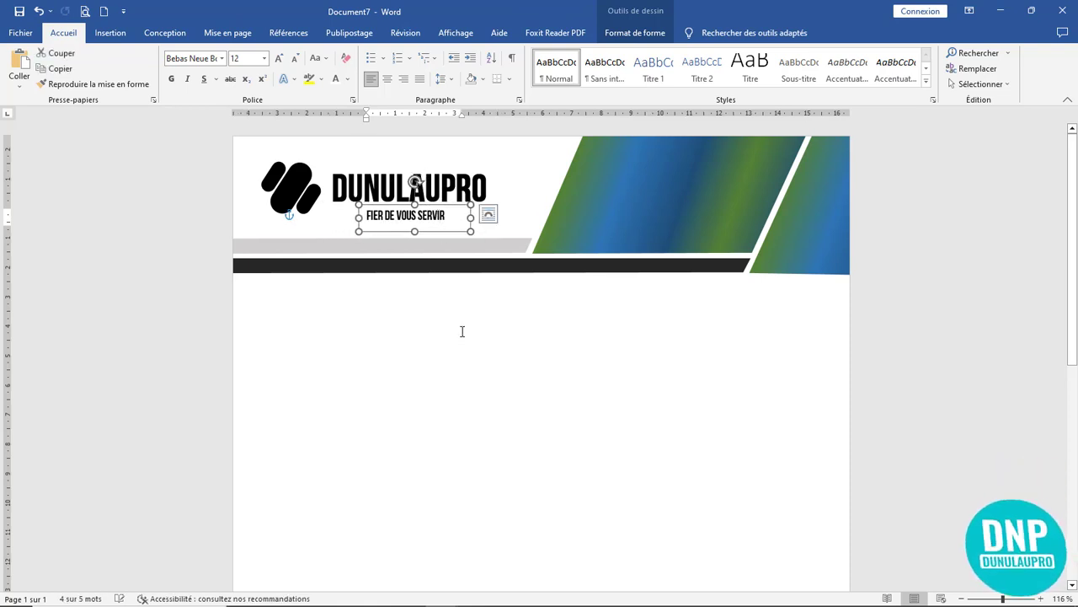
click(473, 358)
scroll(492, 369, down, 7)
scroll(492, 370, up, 6)
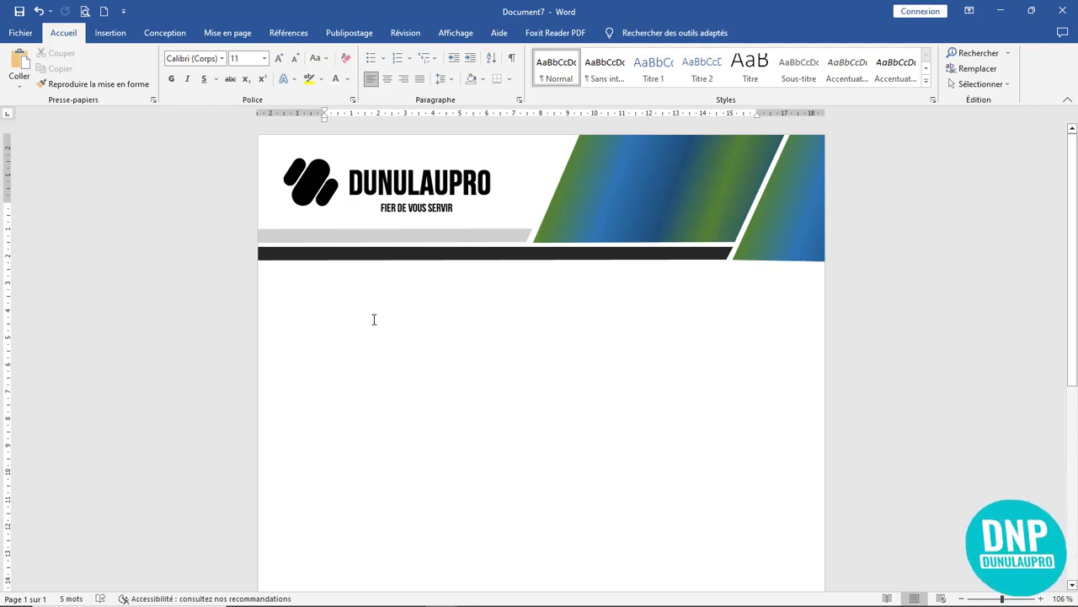
click(111, 32)
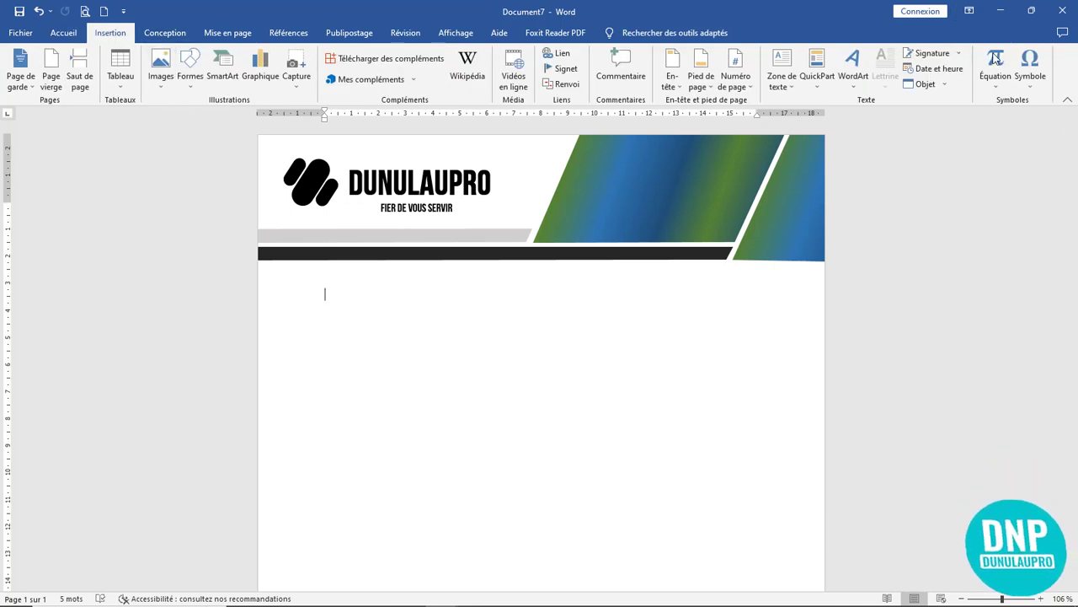
- Draw a text box under the letterhead, paste the FACTURE invoice details, and trim it to 7,84 cm wide
click(781, 76)
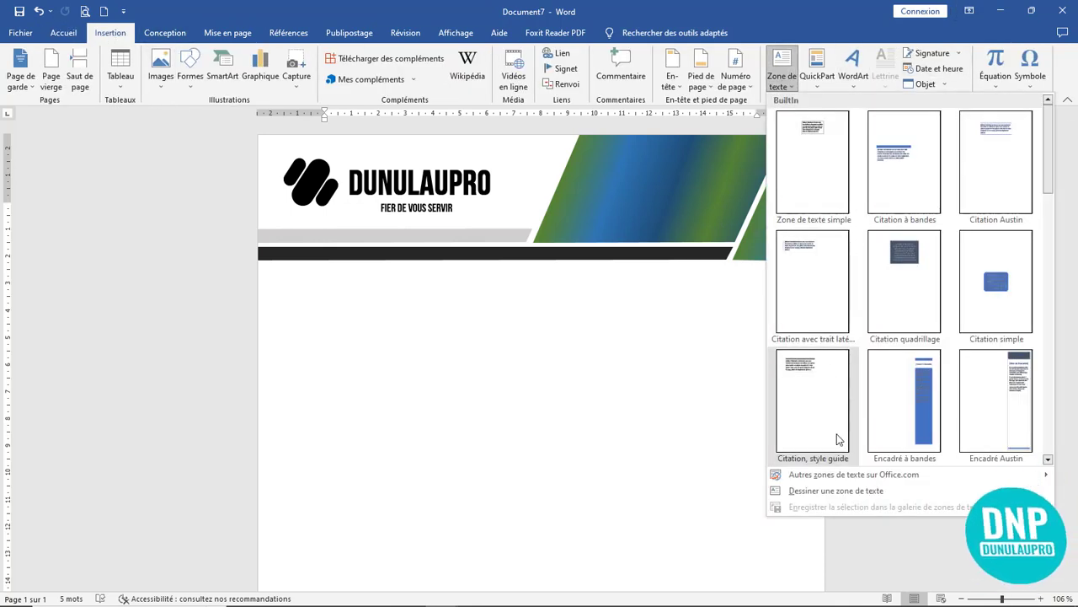
click(834, 490)
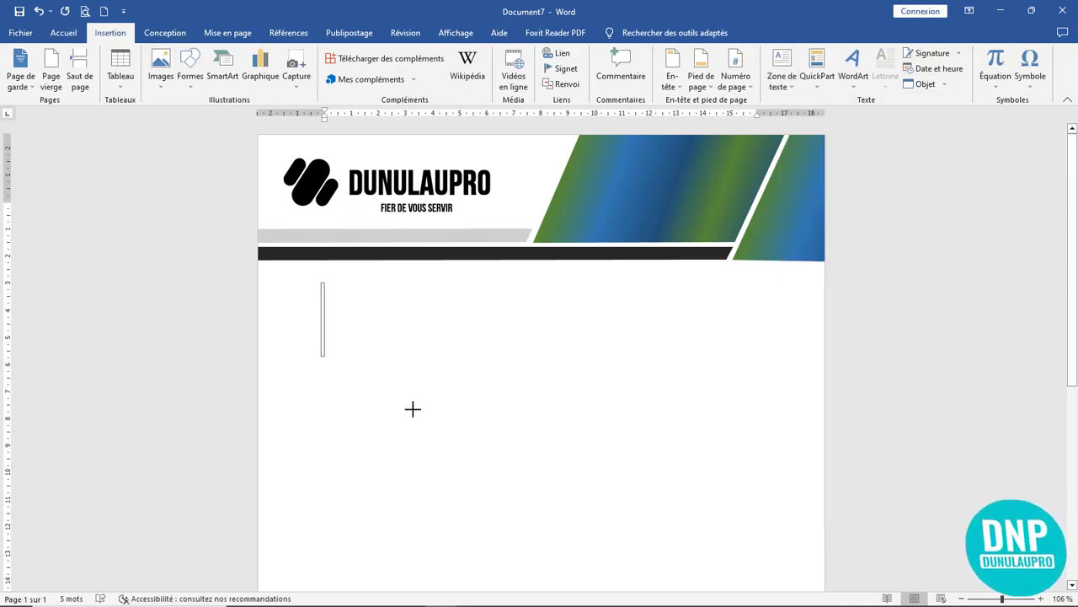
drag(412, 409, 585, 386)
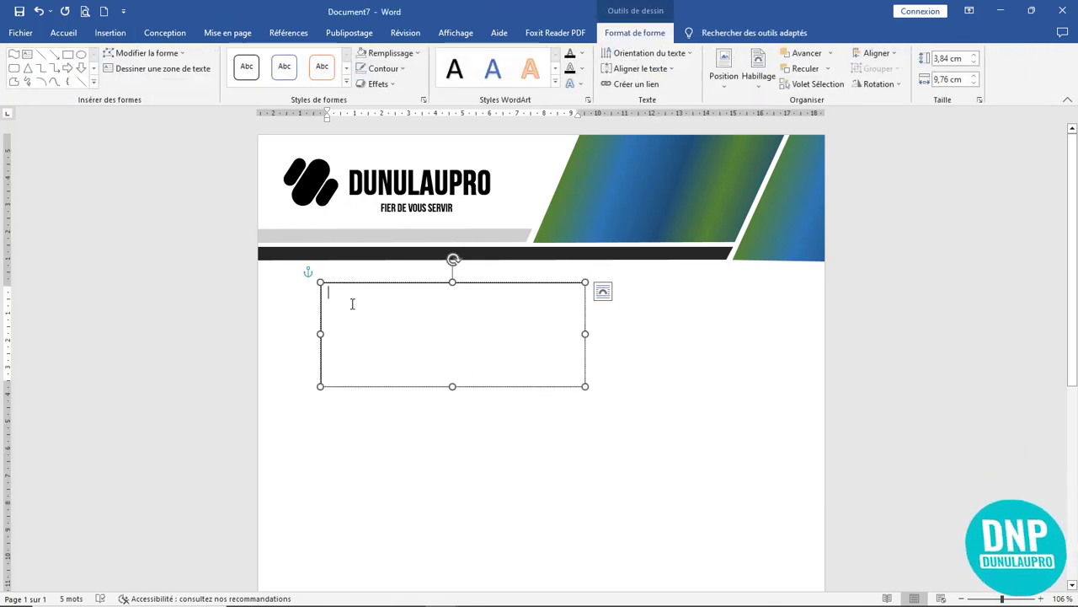
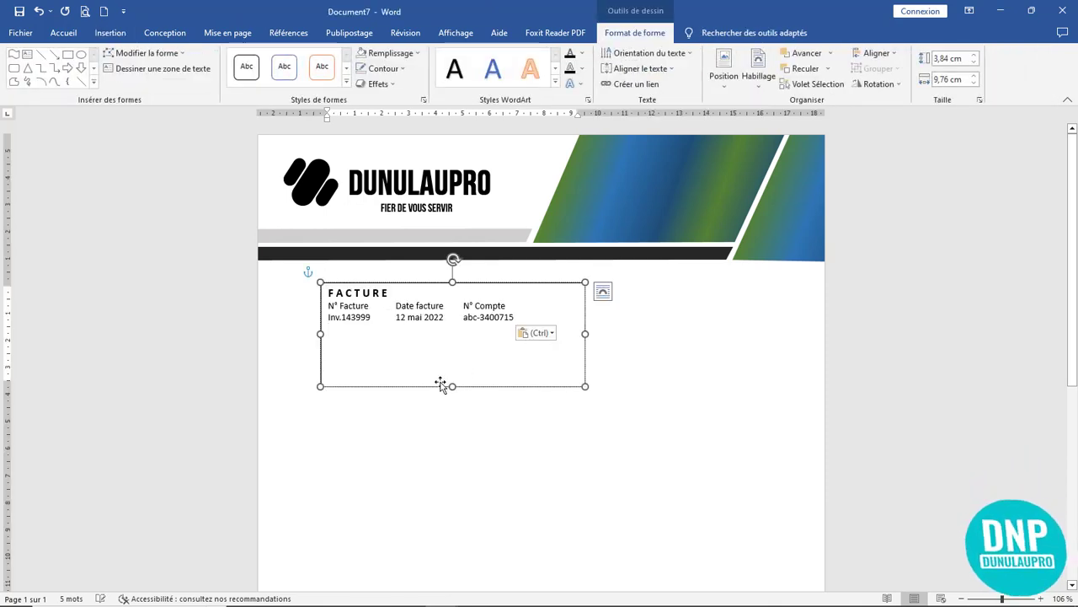
drag(452, 386, 455, 333)
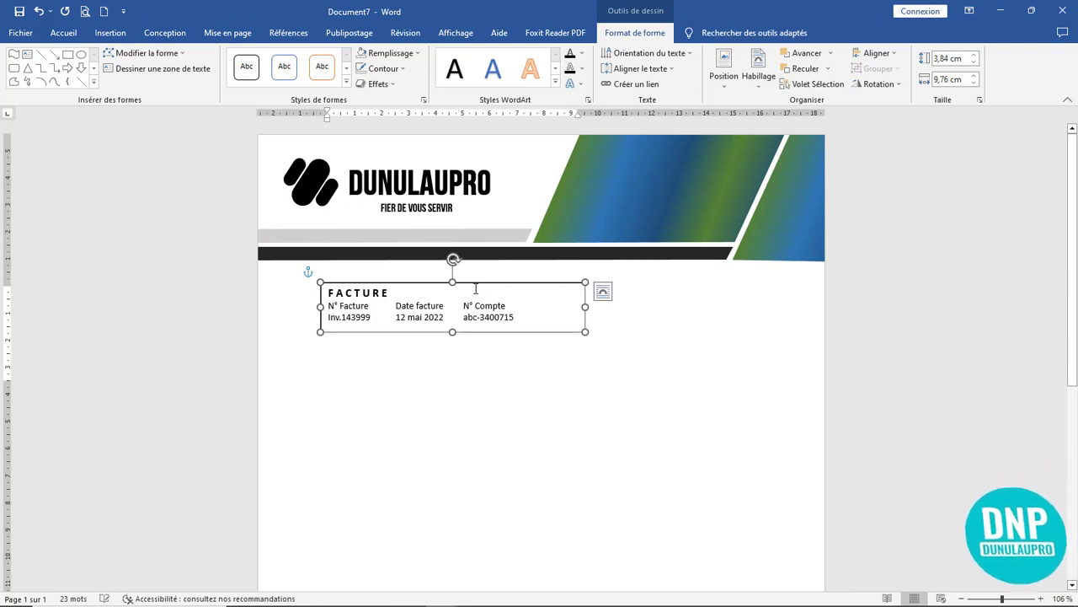
drag(478, 283, 440, 274)
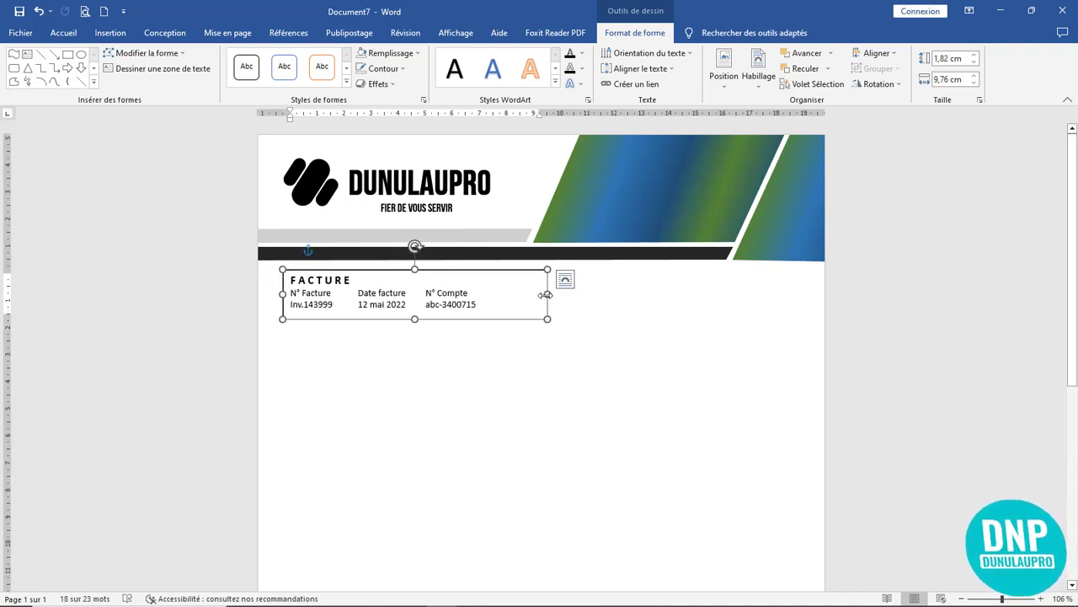
drag(546, 294, 495, 294)
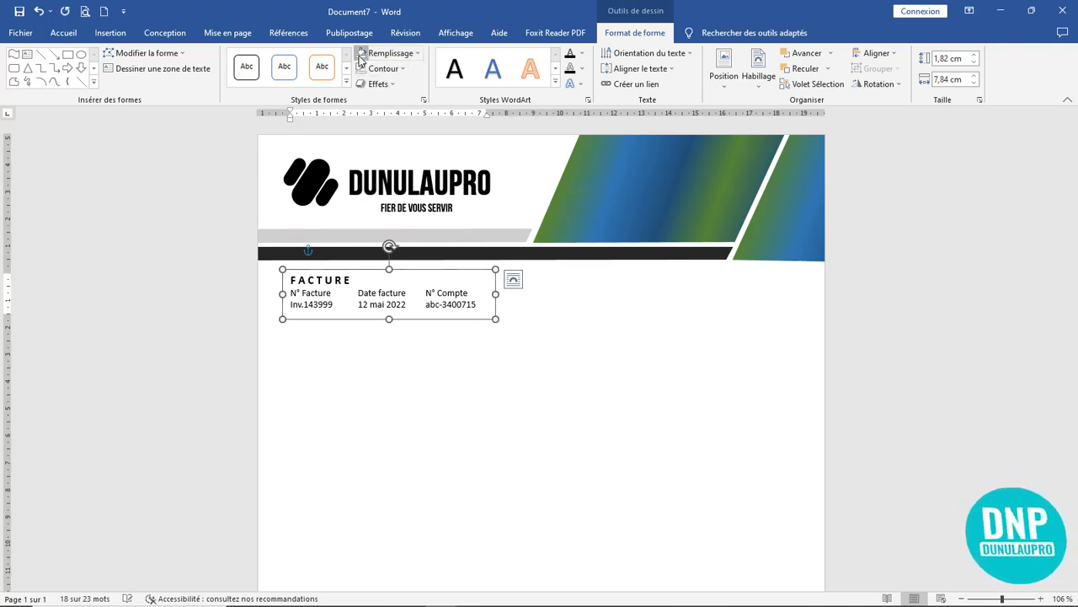
click(570, 359)
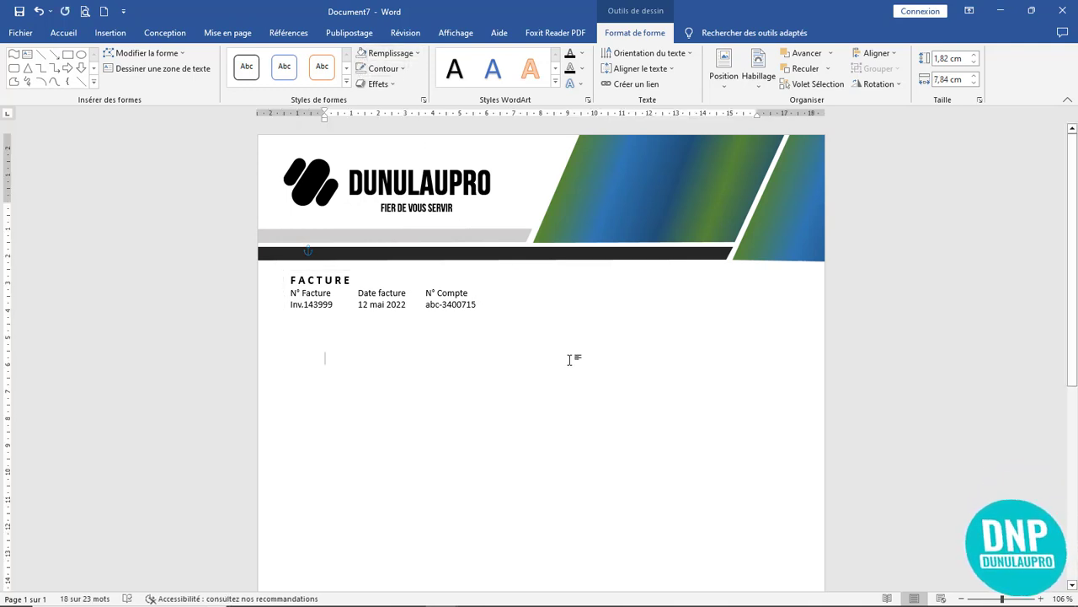
- Extend the FACTURE heading with 'DE MONSIEUR' on its own line and fix the double space
click(364, 281)
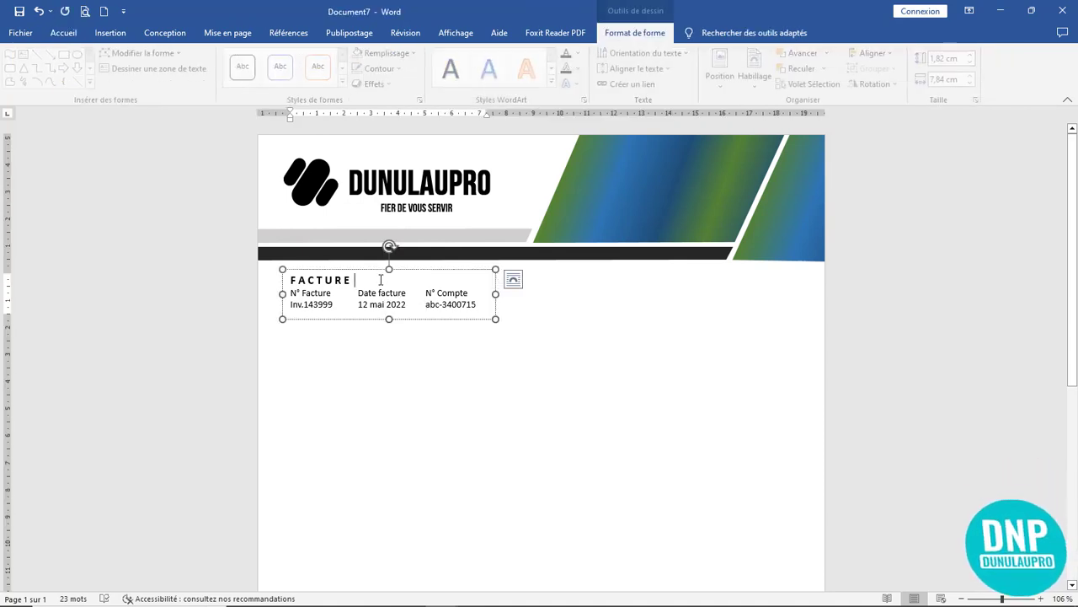
text(à)
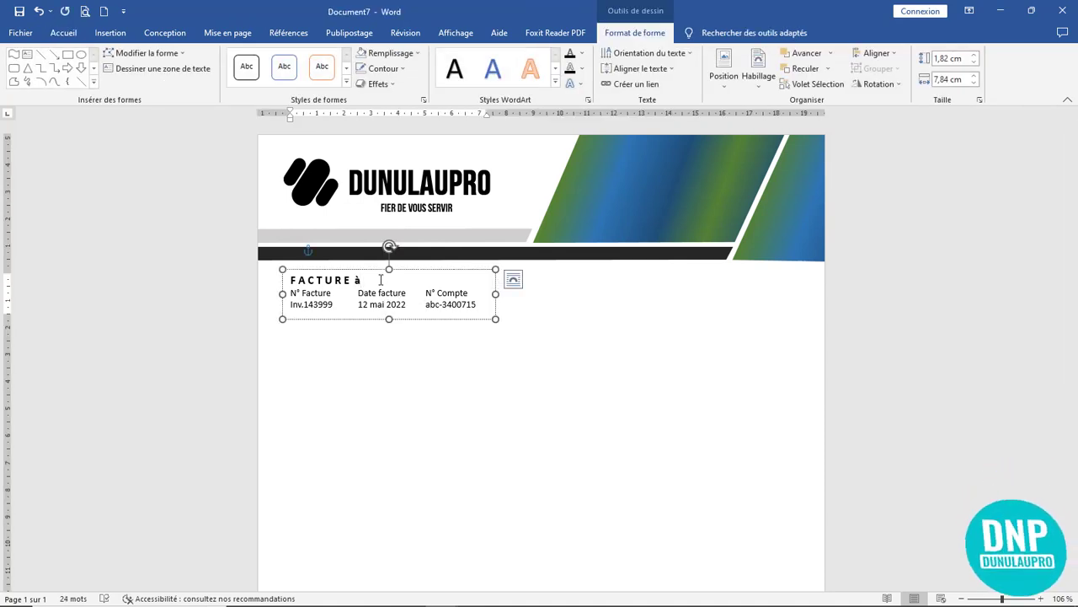
key(BackSpace)
text(DE MONSIEU)
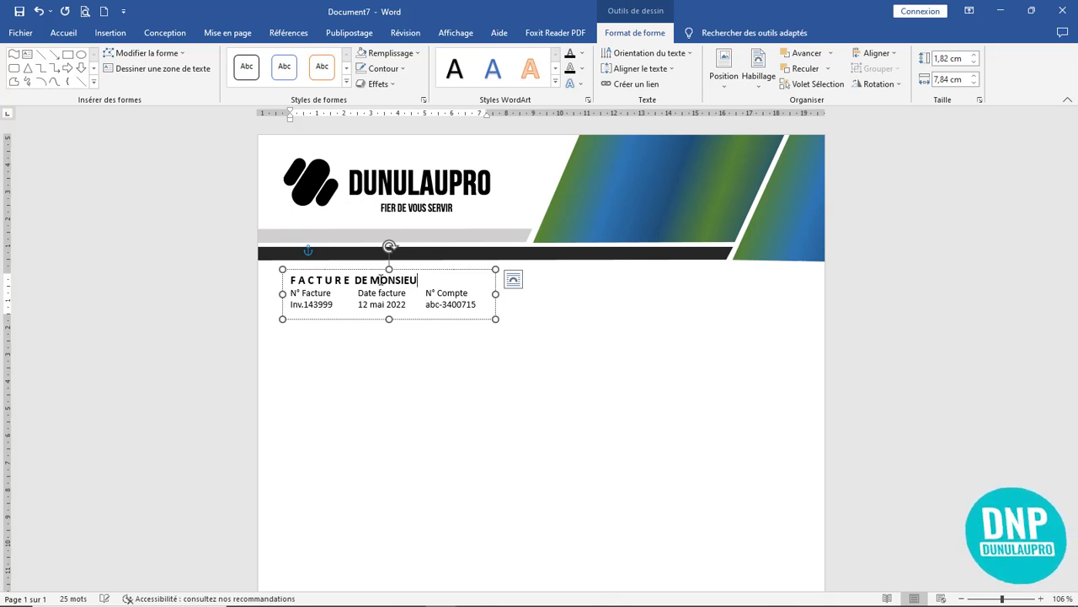
text(R)
key(Return)
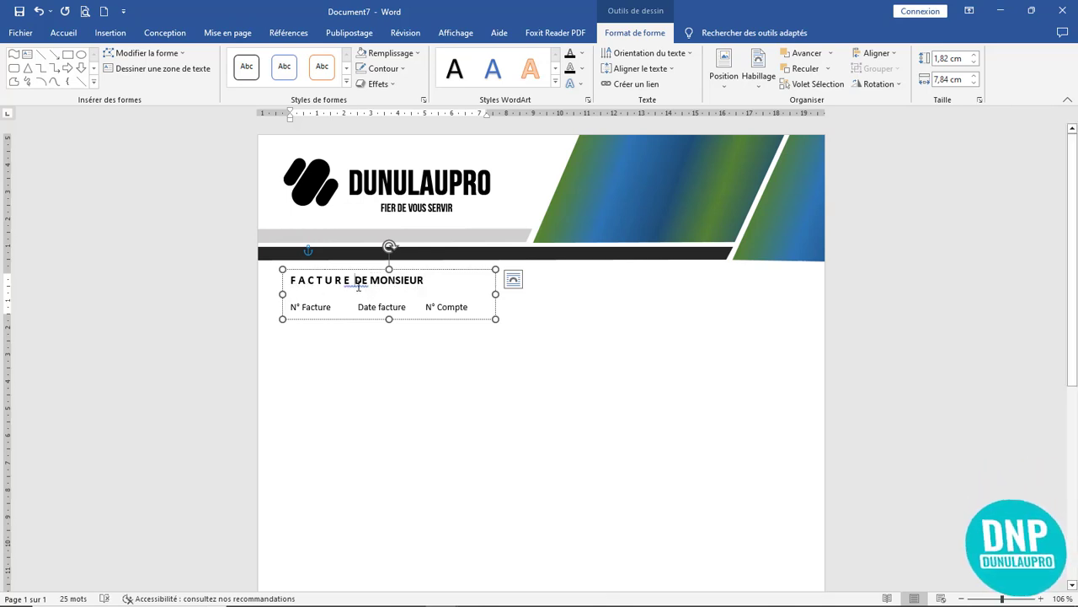
right_click(358, 287)
click(331, 296)
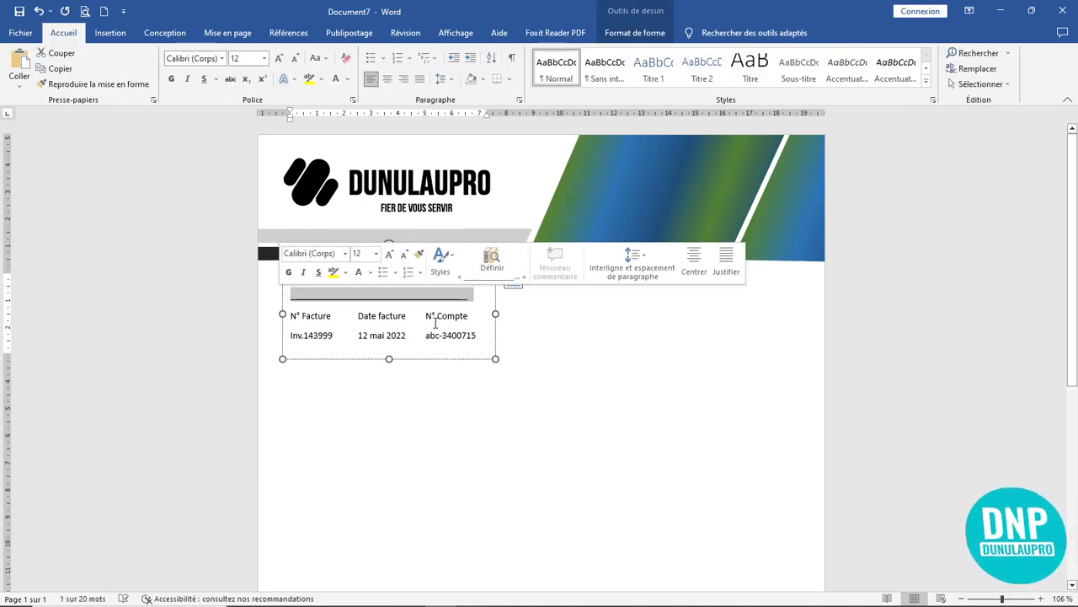
- Pull the invoice box's bottom edge up slightly
click(533, 334)
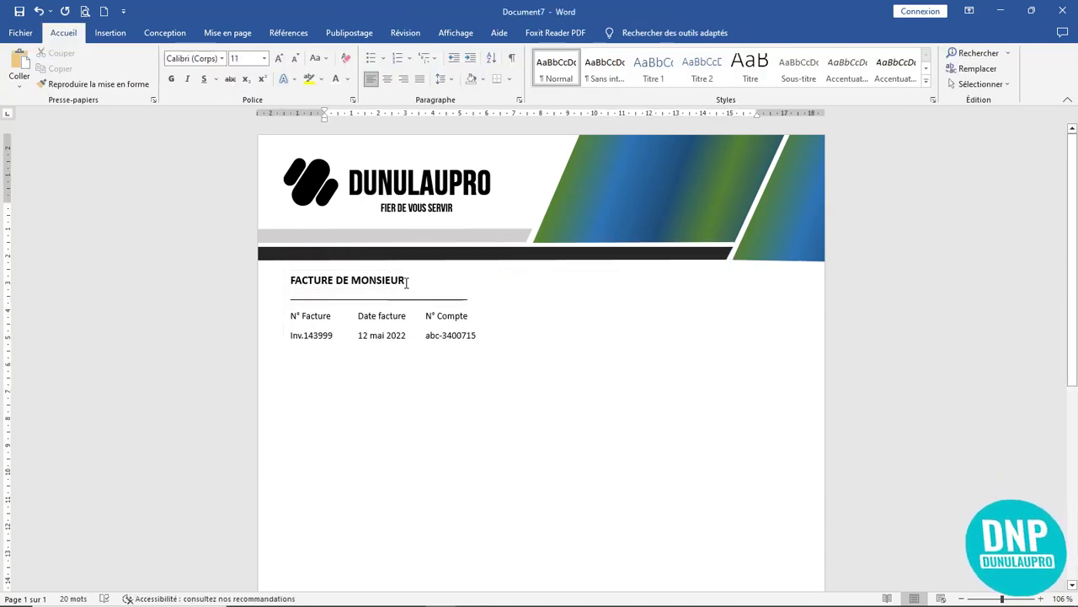
click(440, 291)
click(581, 342)
click(412, 334)
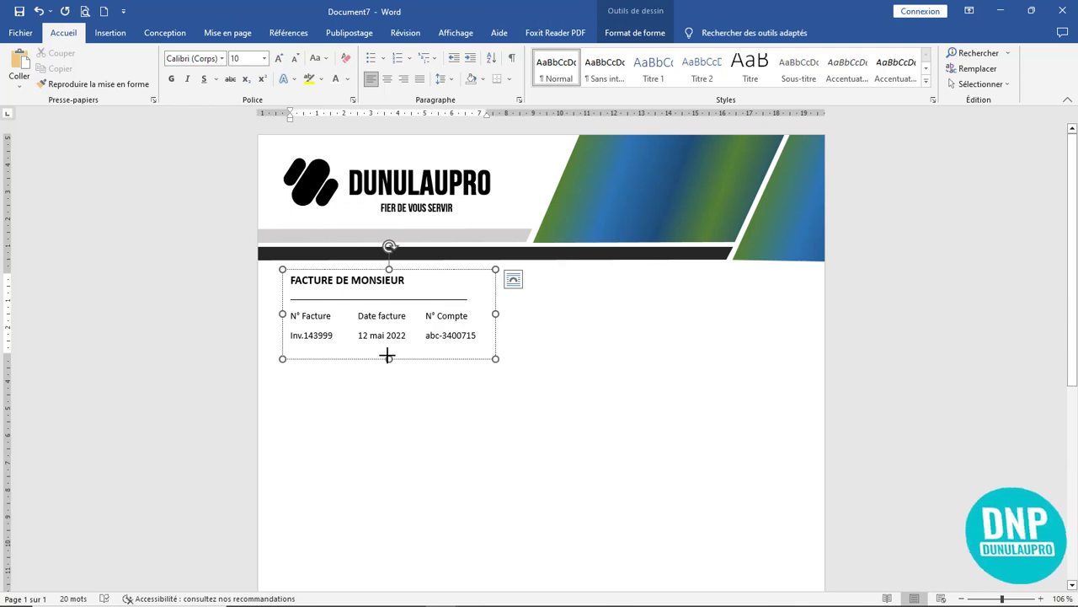
drag(389, 358, 389, 350)
click(521, 354)
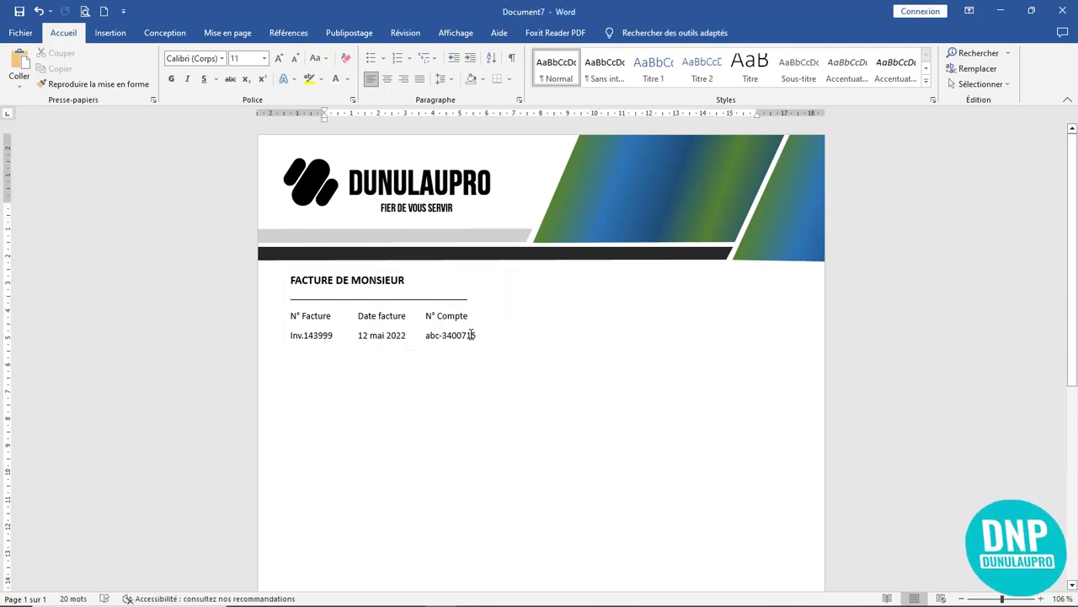
- Remove the space after the two table rows and copy the invoice box to the page's right
drag(480, 338, 290, 320)
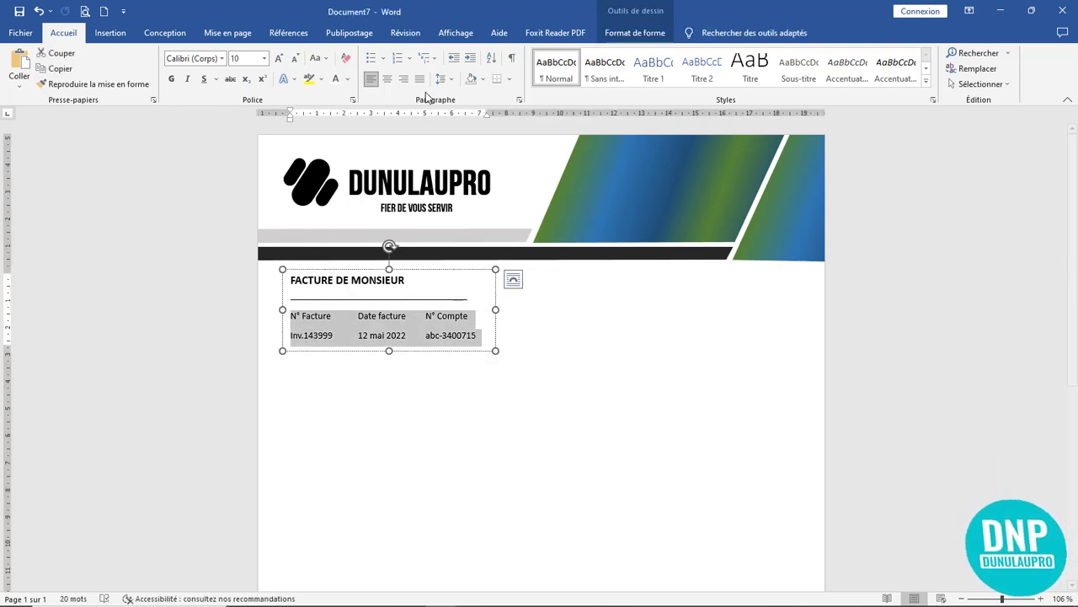
click(451, 81)
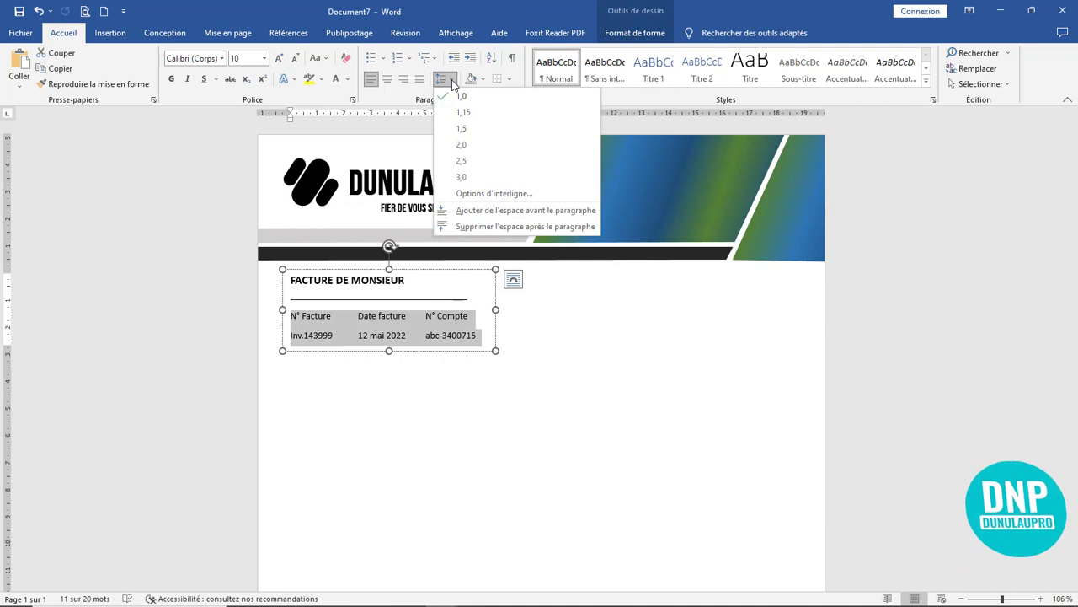
click(484, 225)
click(534, 313)
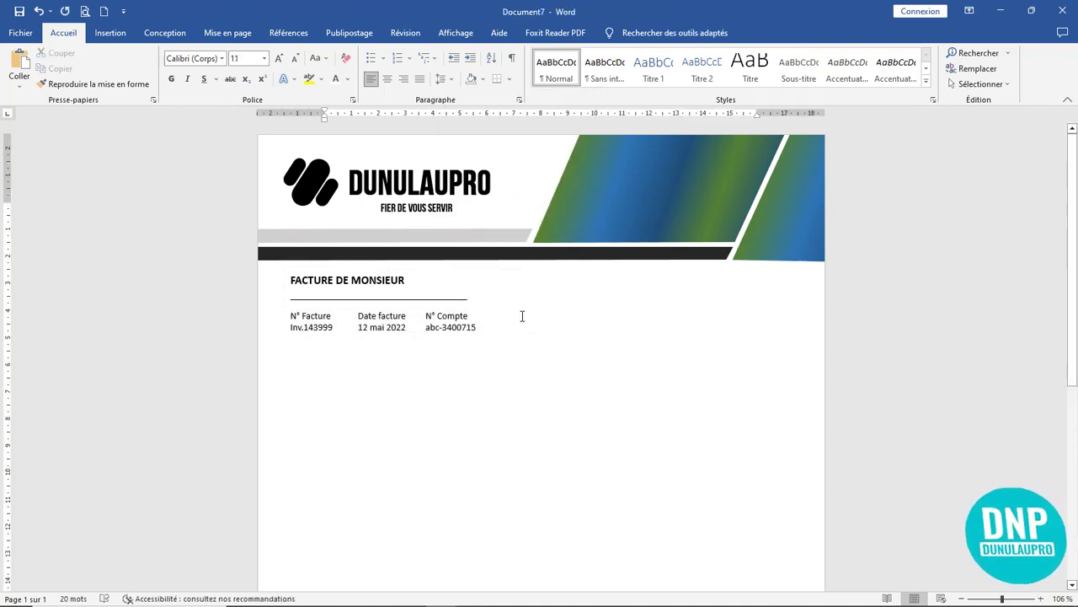
click(431, 276)
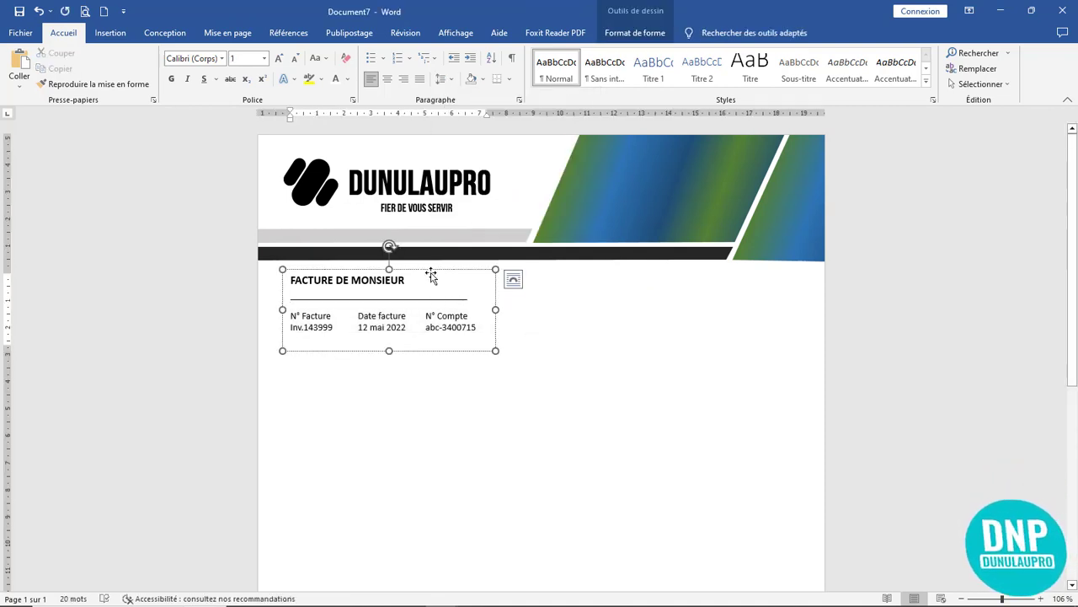
drag(432, 276, 736, 281)
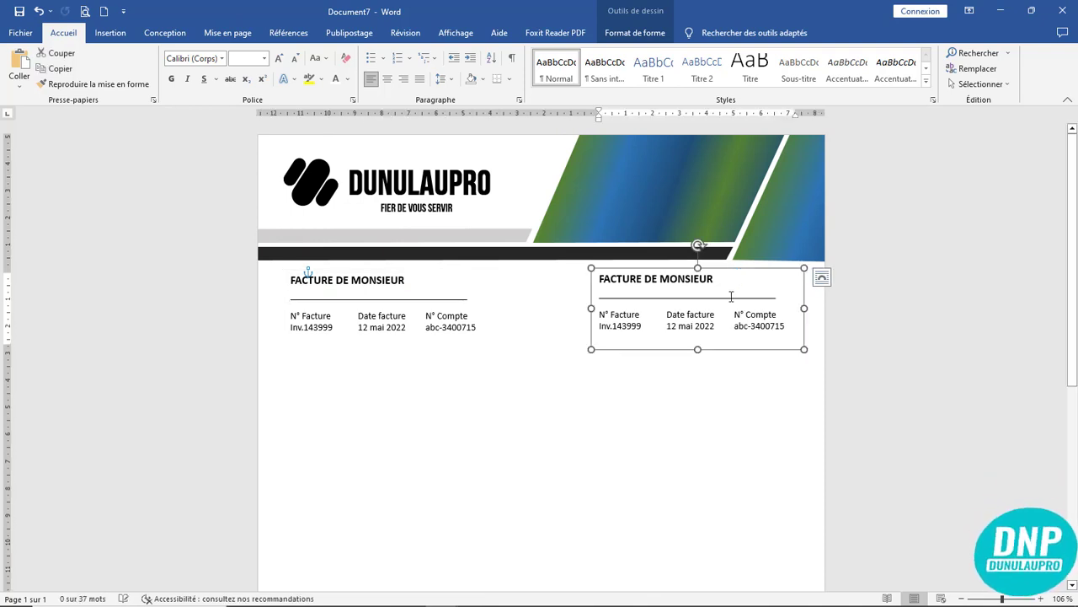
- Replace the copied box's text with DUNULAUPRO and the company's street address lines
click(788, 326)
drag(787, 325, 594, 278)
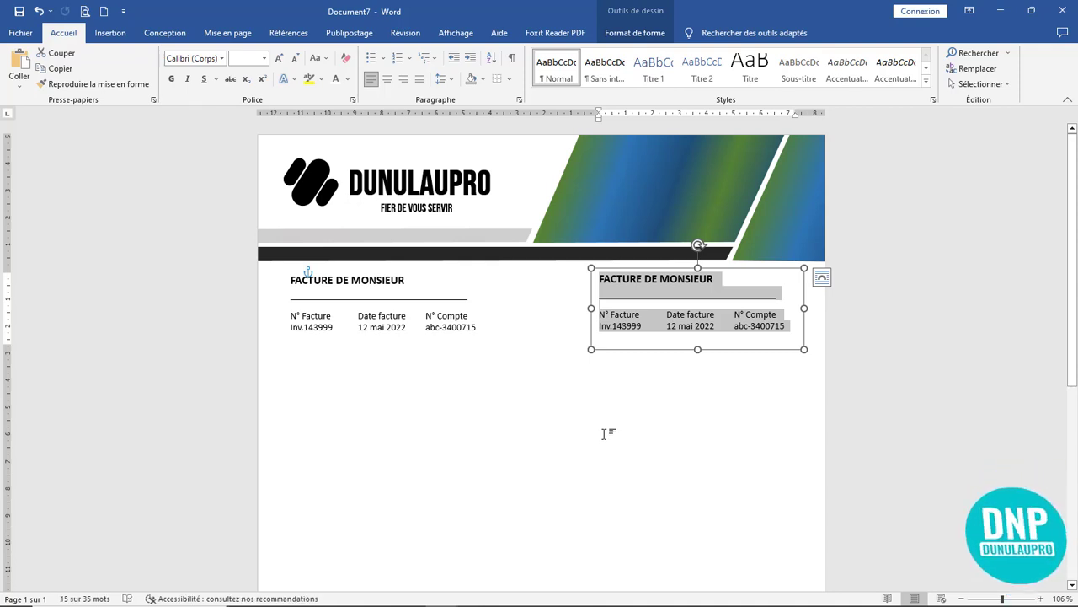
text(DUNULAUPRO)
key(Return)
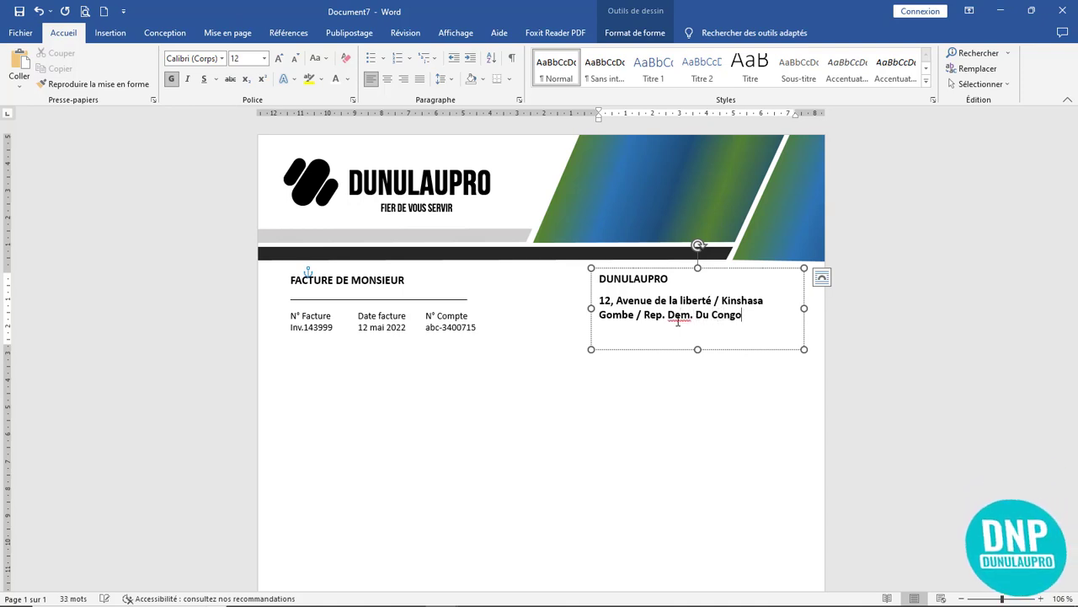
- Ignore the spelling flag on 'Dem' and shrink the address box to fit its text
right_click(674, 315)
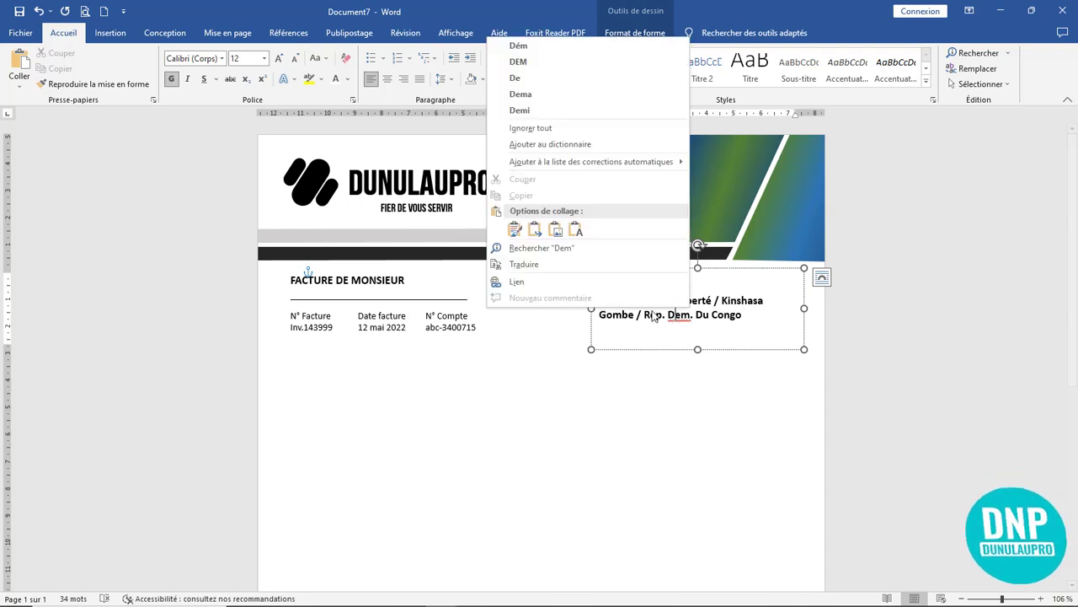
click(543, 129)
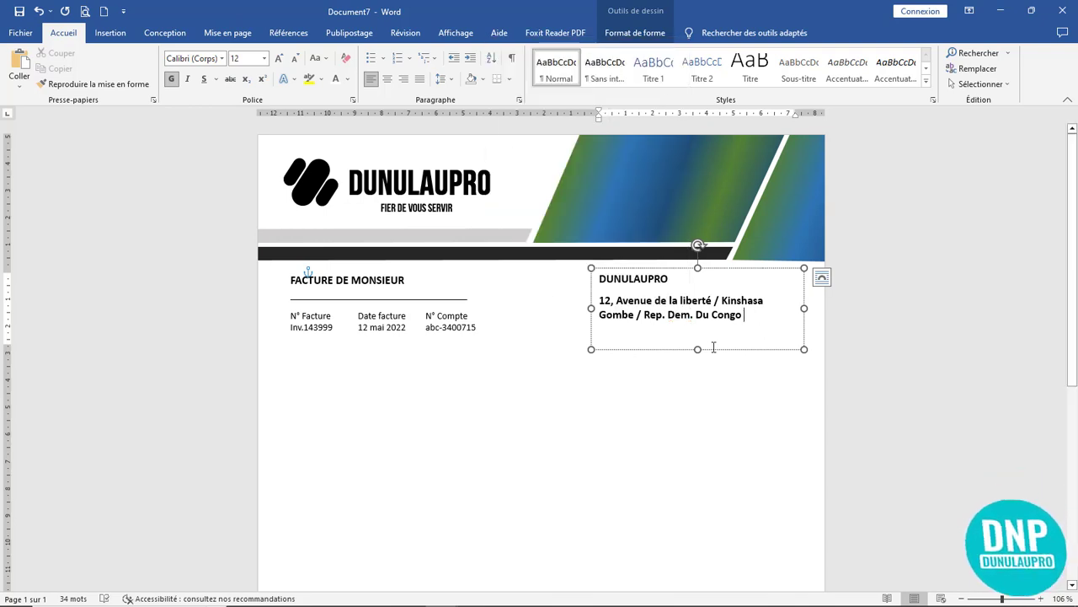
drag(698, 349, 698, 326)
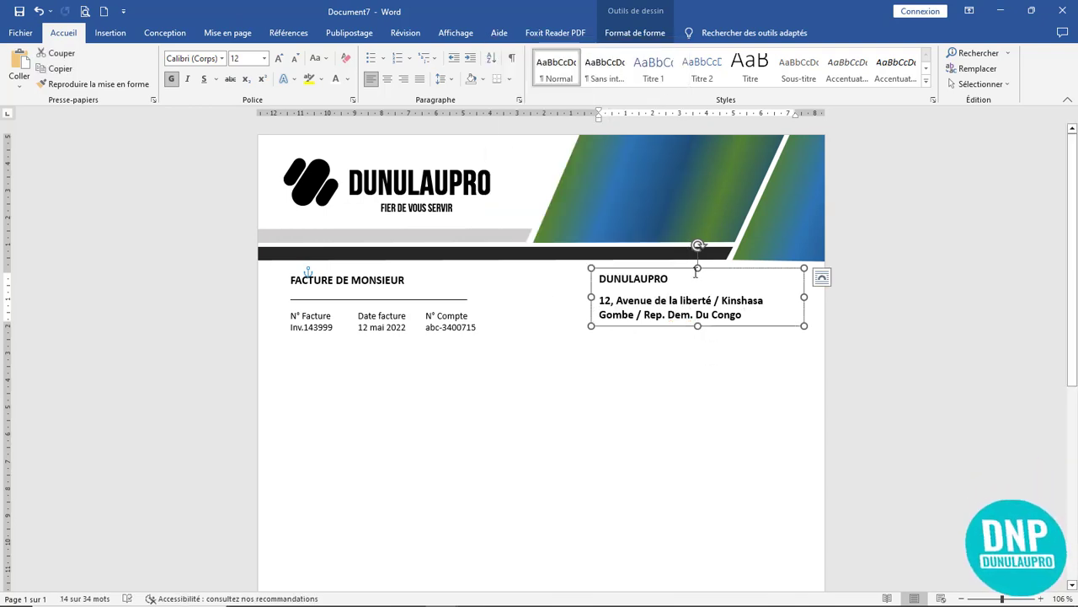
click(730, 381)
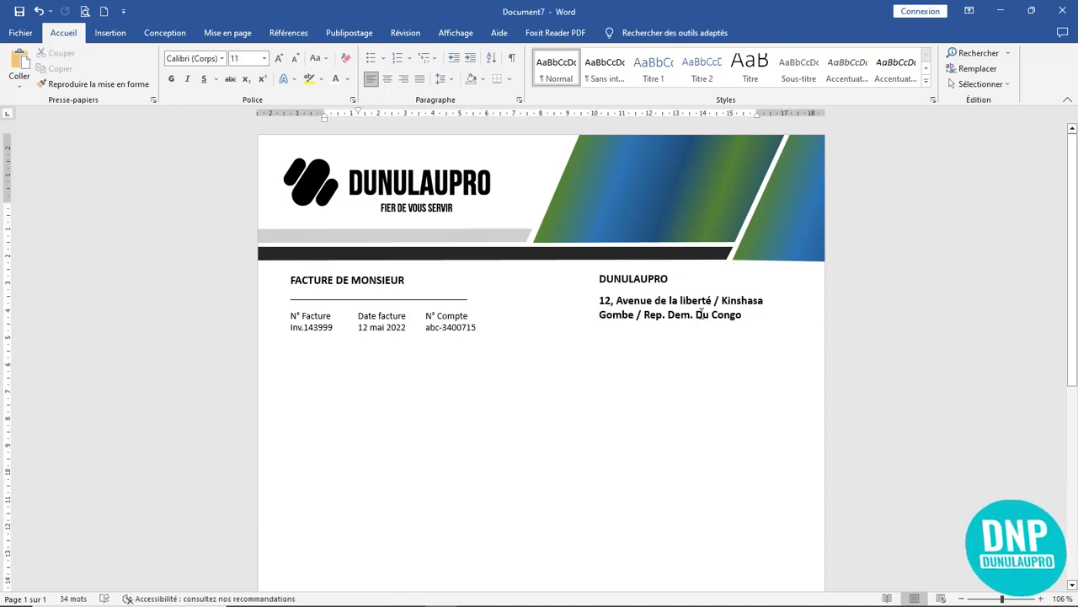
drag(745, 316, 604, 289)
click(658, 386)
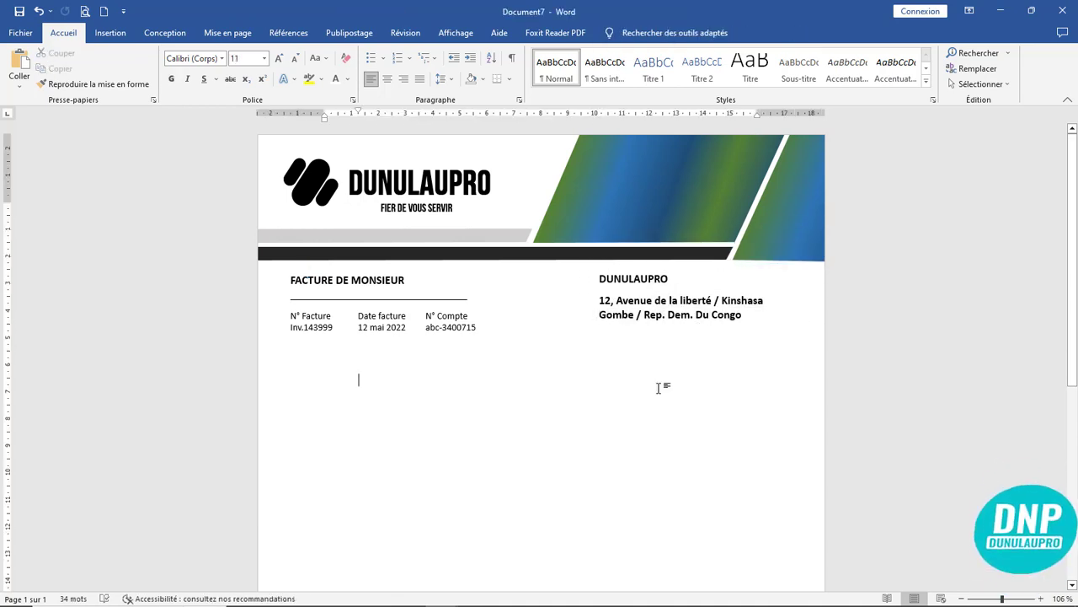
click(617, 308)
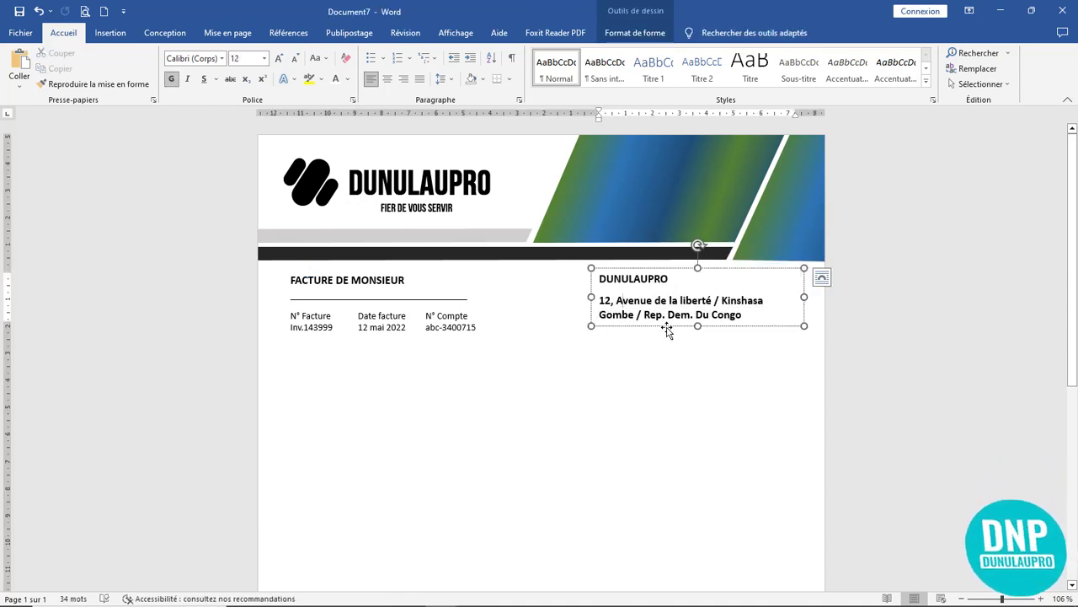
drag(670, 326, 662, 334)
key(ctrl+z)
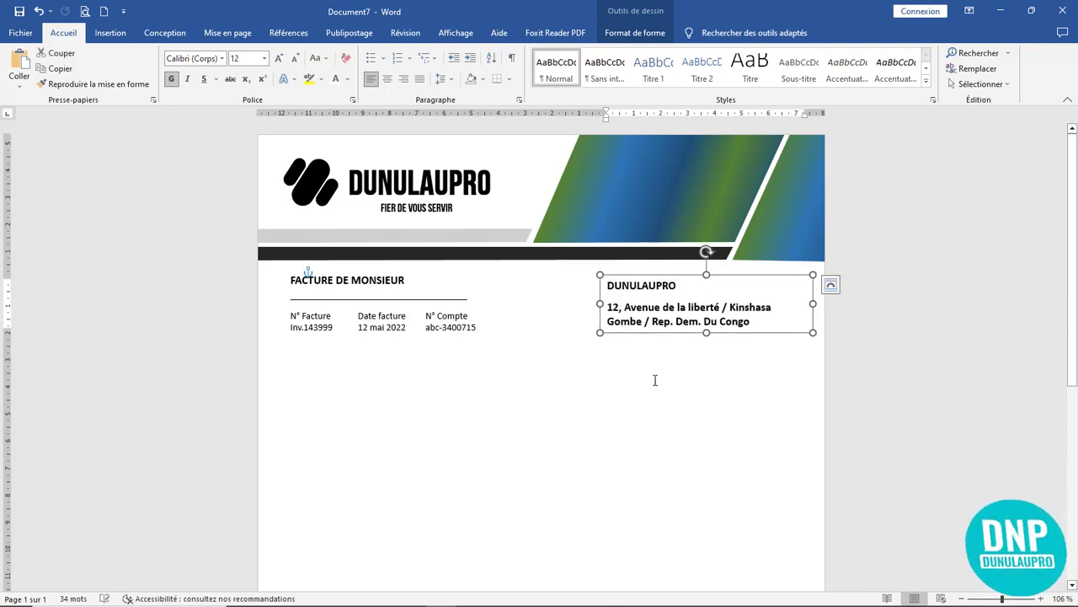
click(658, 374)
- Colour the DUNULAUPRO title Vert, Accentuation 6, plus sombre 50 %
click(310, 177)
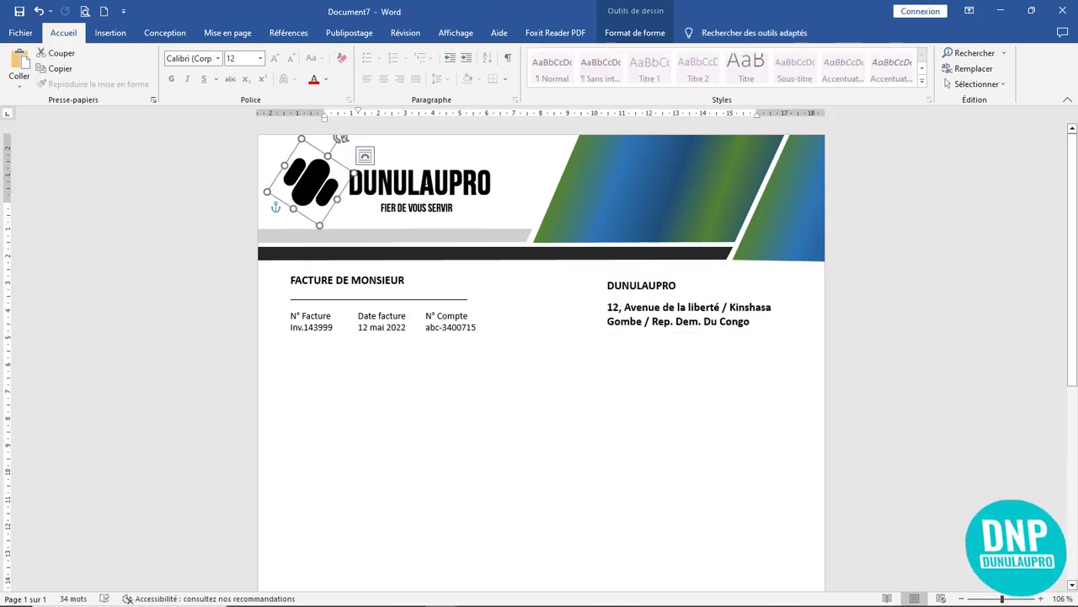
click(495, 184)
drag(495, 183, 346, 184)
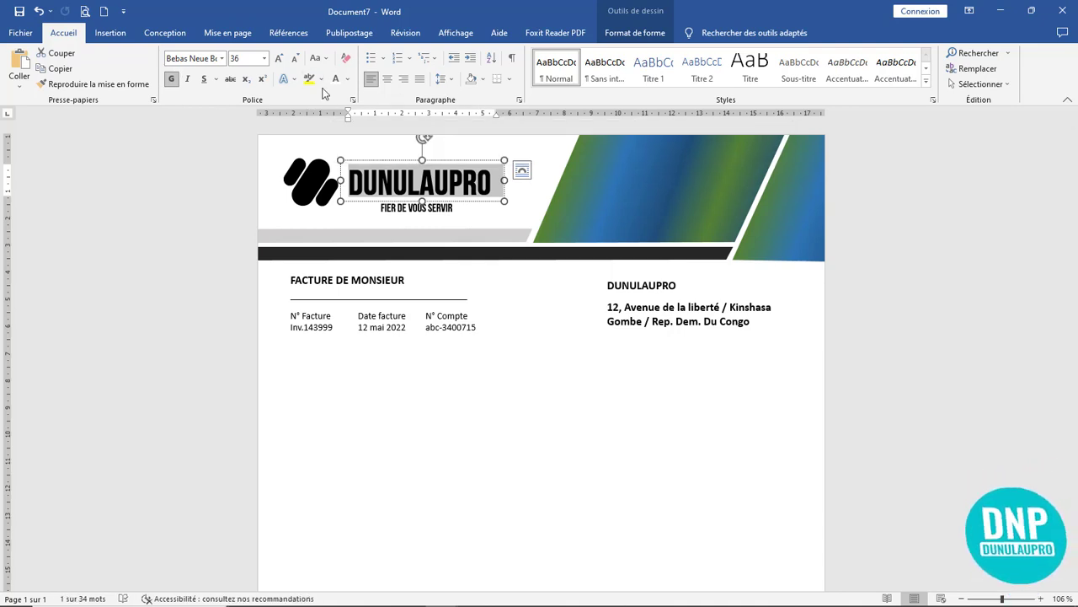
click(347, 78)
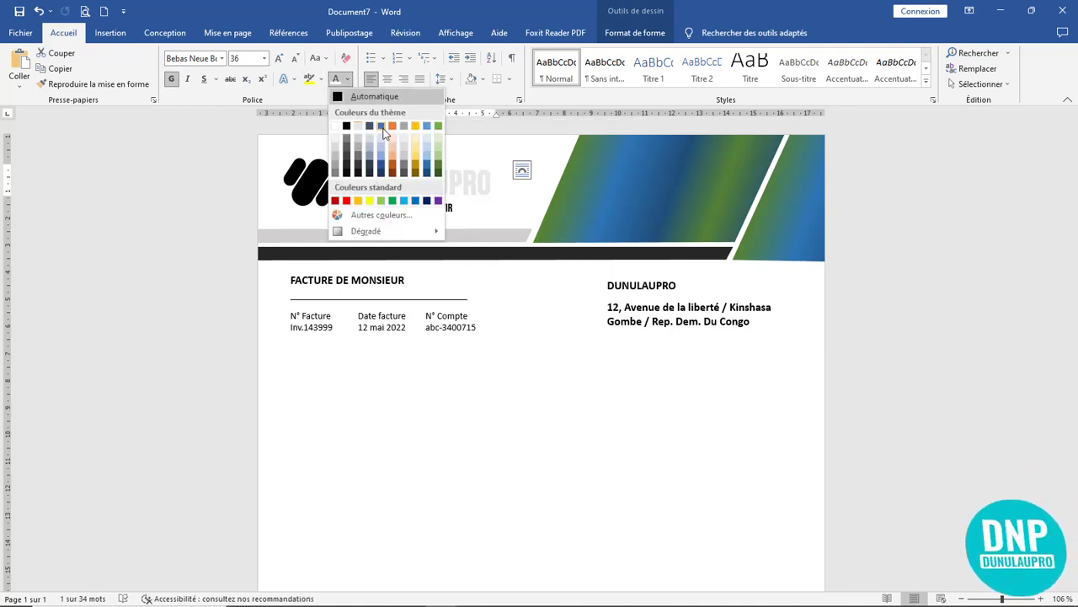
click(439, 171)
click(558, 385)
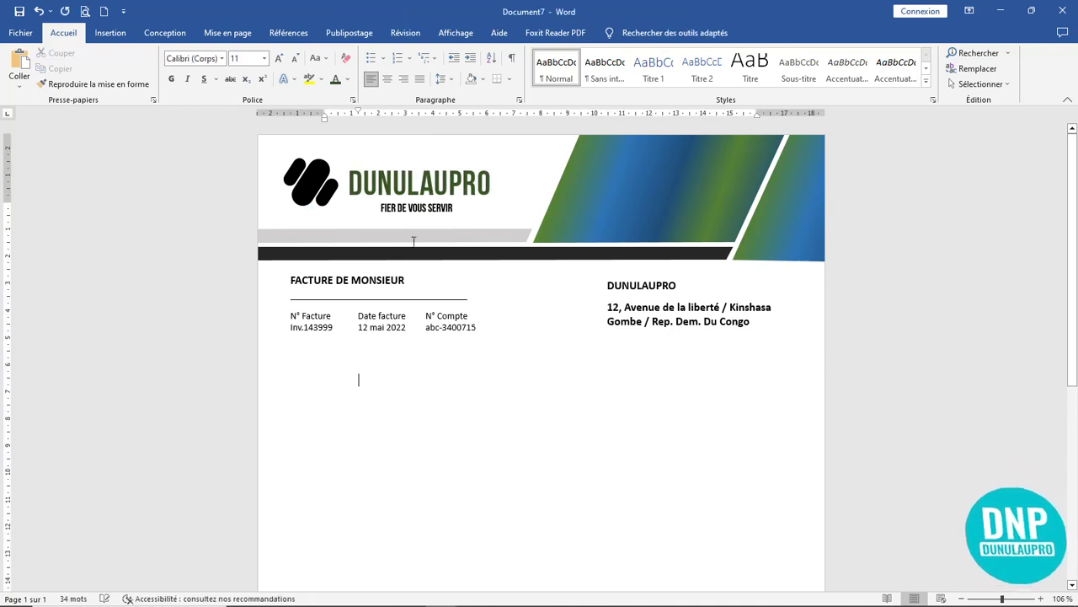
click(317, 177)
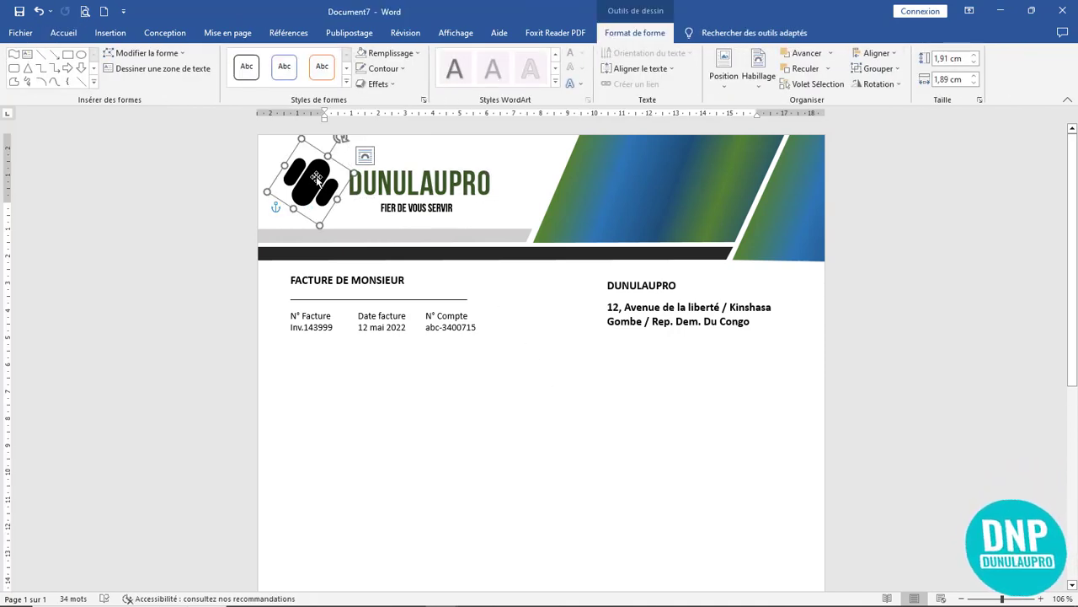
- Give the logo and the black horizontal header bar green-blue gradient fills
click(423, 100)
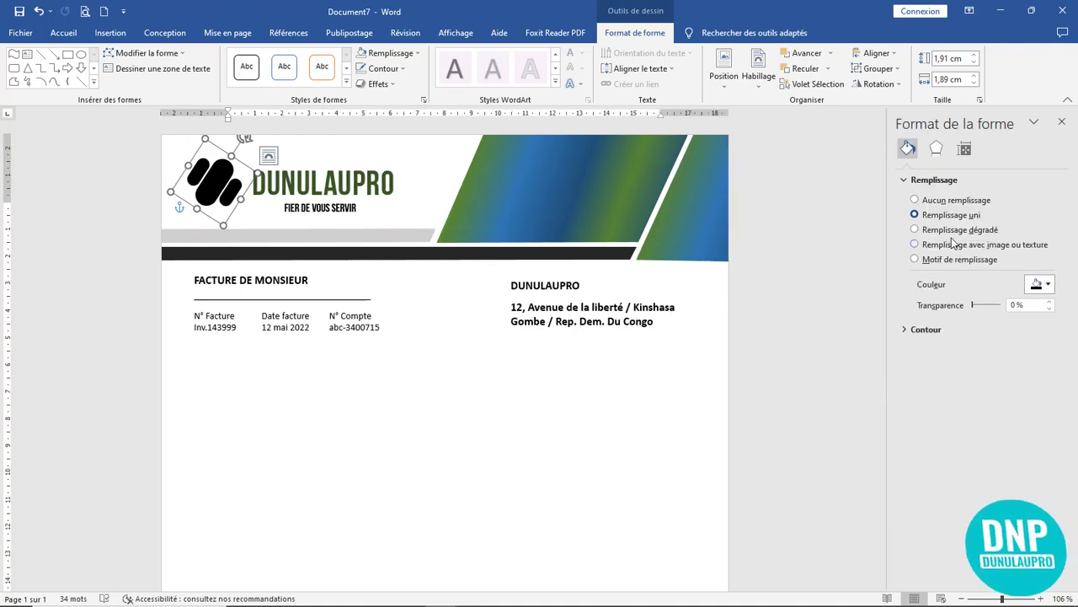
click(954, 234)
click(494, 403)
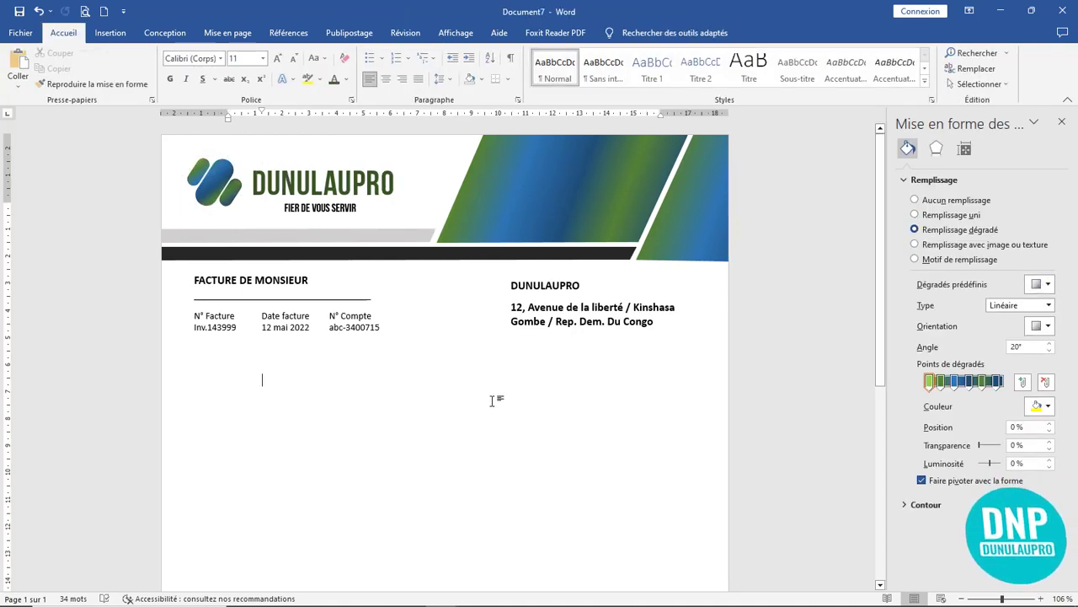
click(344, 212)
click(438, 388)
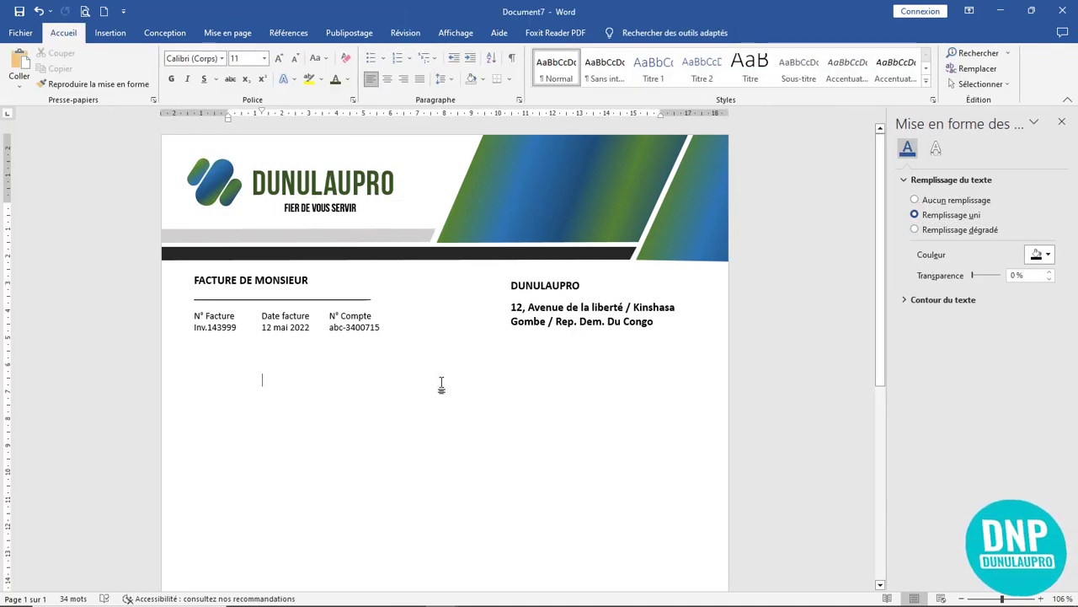
click(345, 256)
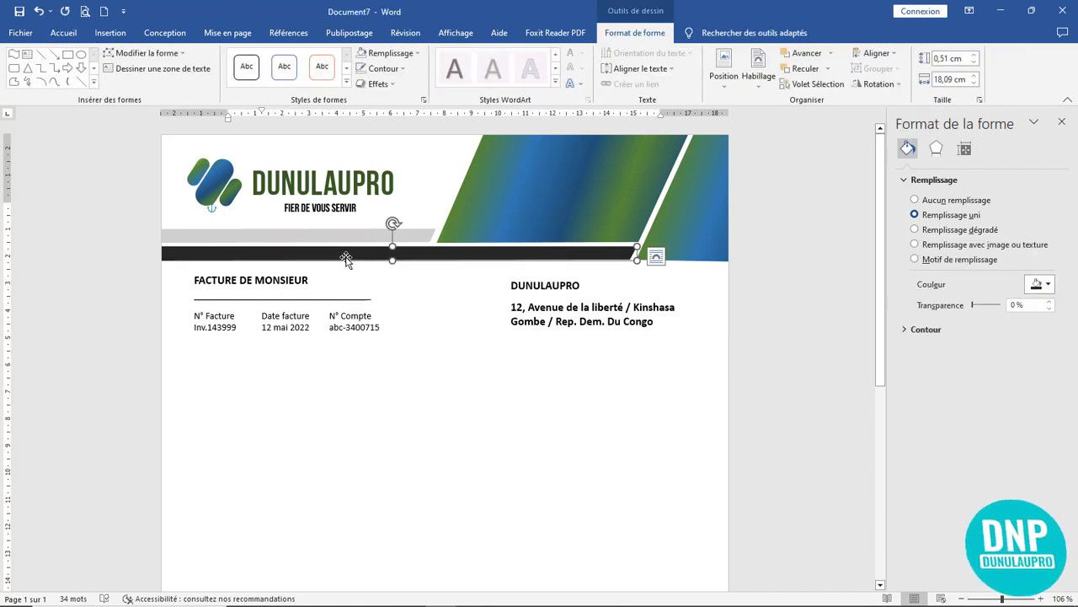
click(972, 233)
click(479, 436)
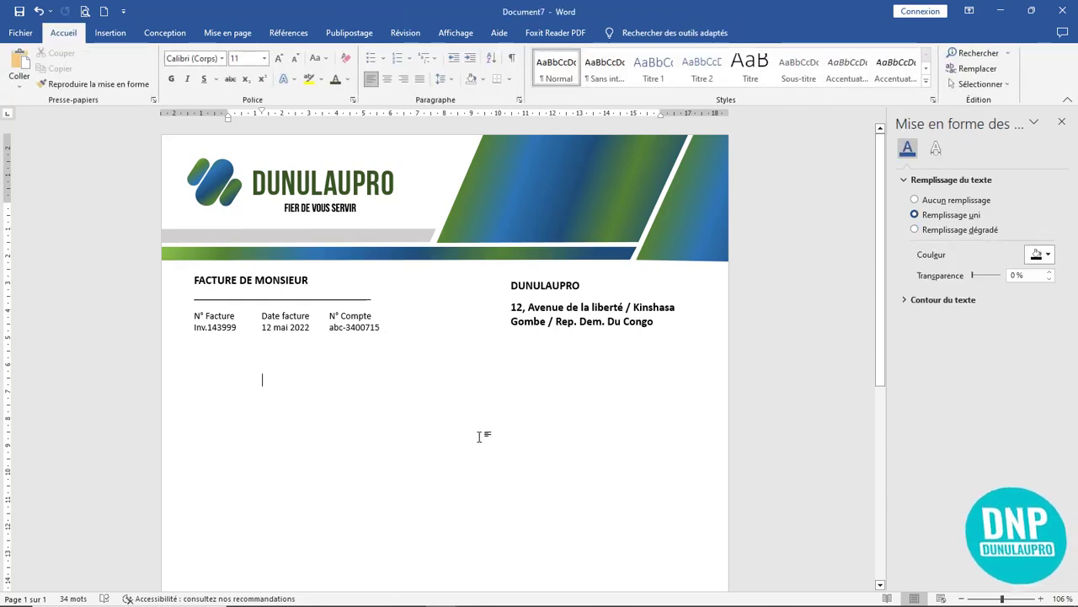
- Remove the empty paragraph below the invoice details and close the formatting side pane
scroll(479, 436, down, 6)
scroll(478, 435, up, 4)
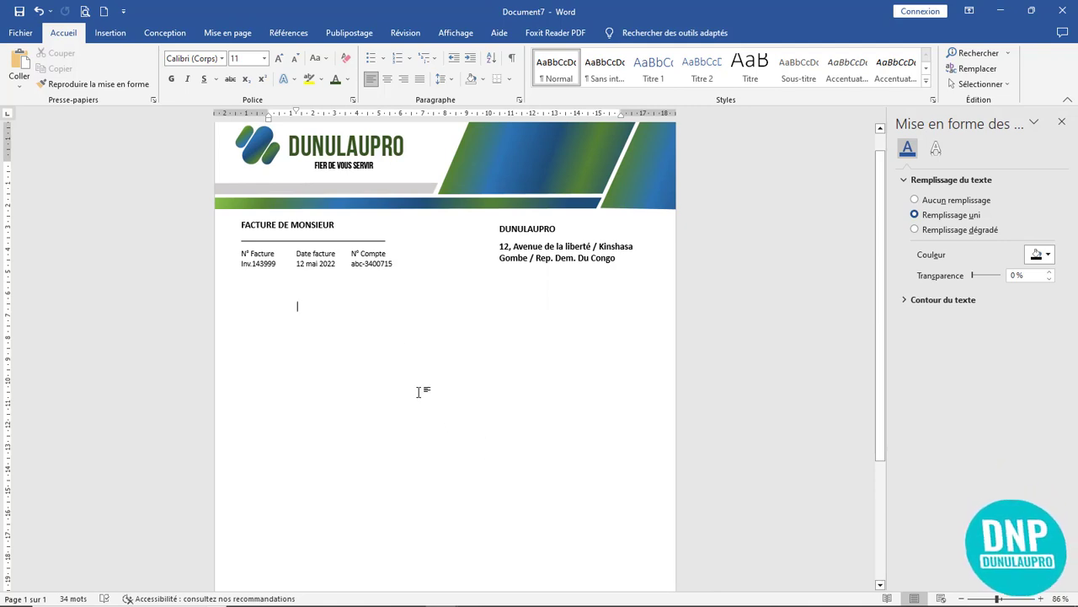
click(257, 310)
click(295, 309)
key(BackSpace)
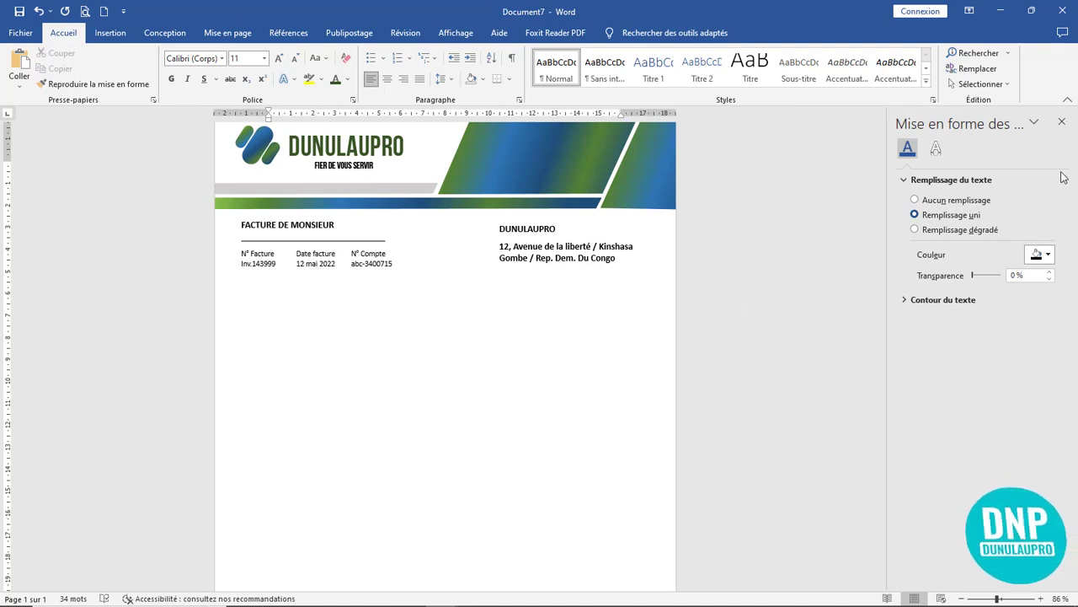
click(1061, 121)
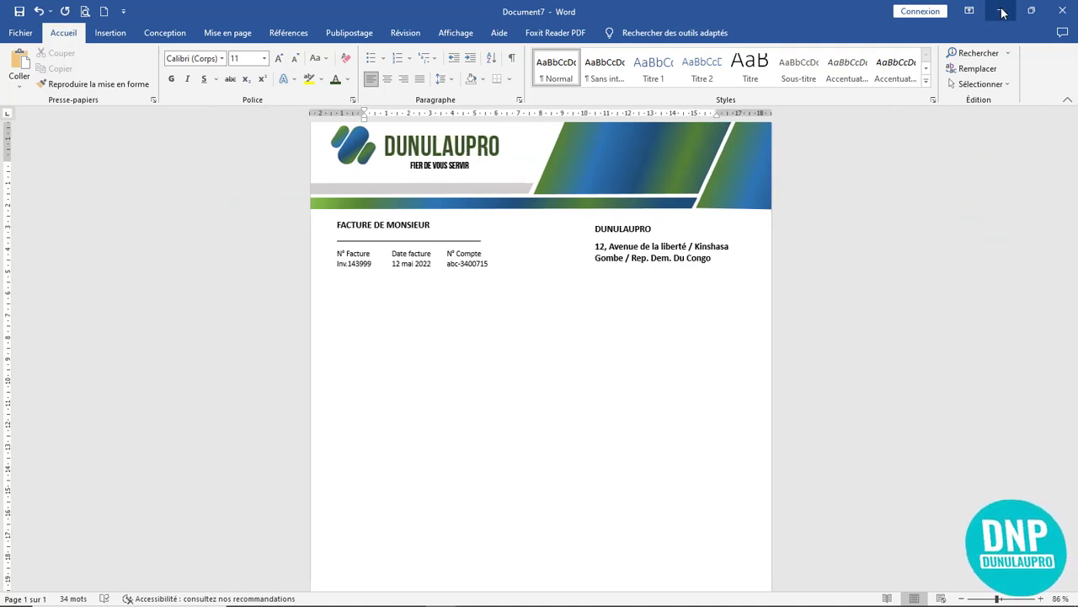
click(1002, 11)
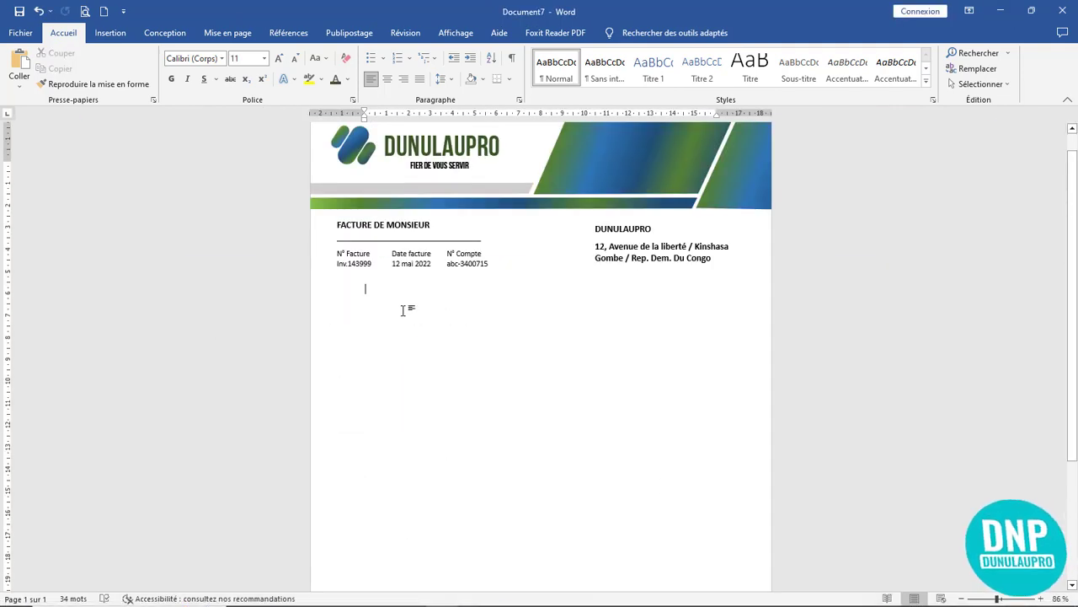
- Paste the six-row product table into the invoice and select the whole table
key(ctrl+v)
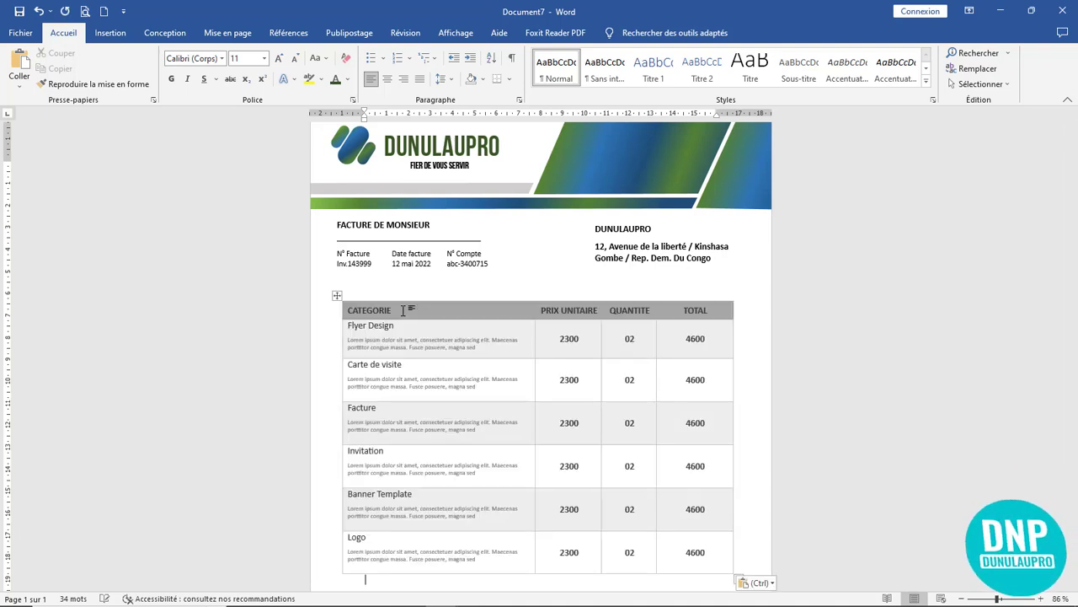
scroll(455, 349, up, 3)
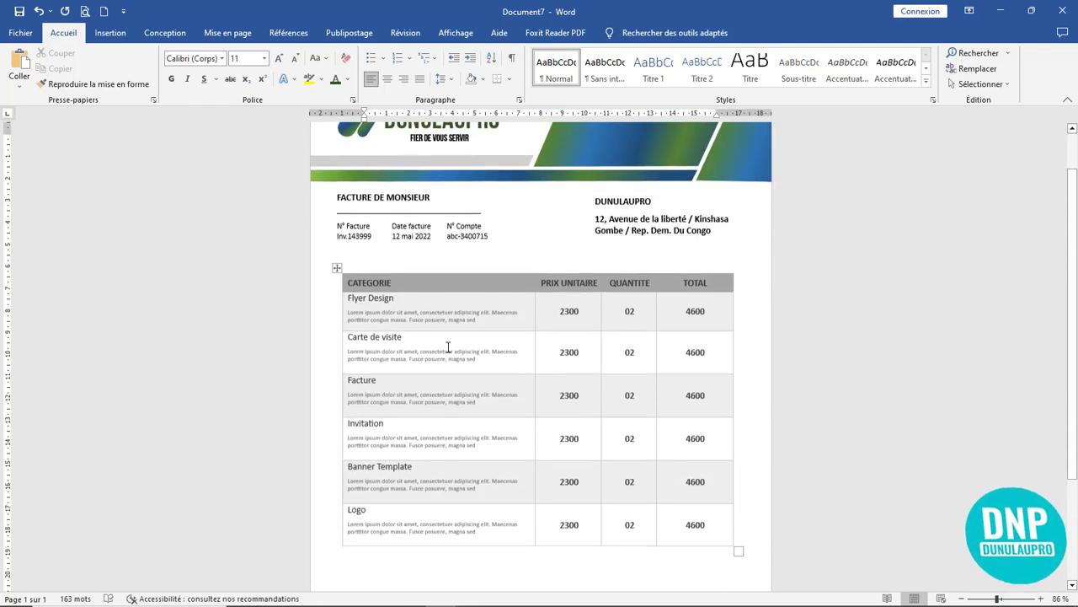
click(334, 269)
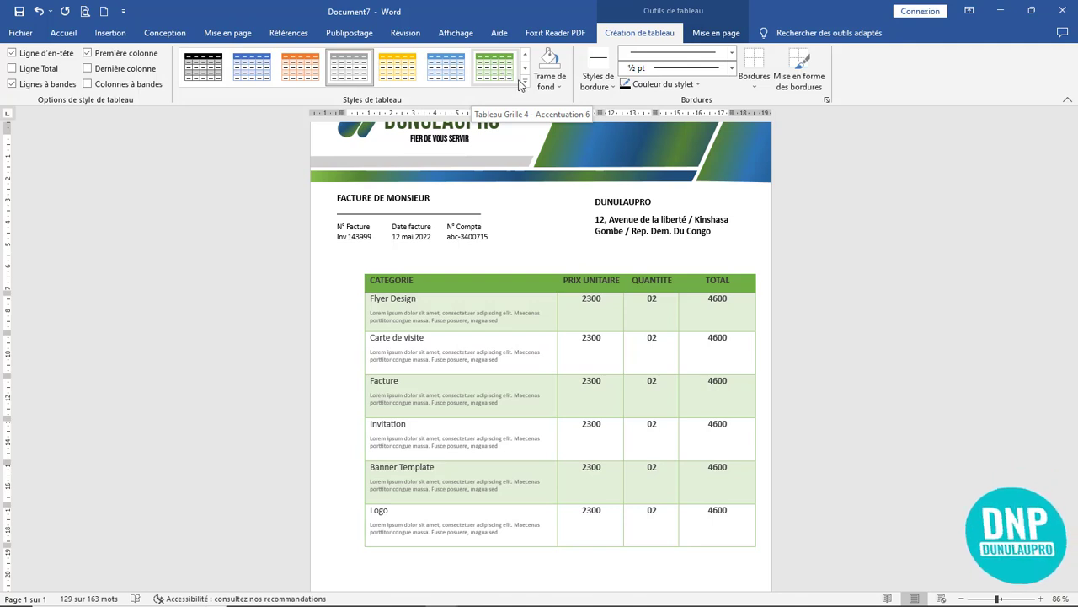
- Apply the green Grille 4 Accentuation 6 table style and drag the table's left edge to the margin
click(525, 82)
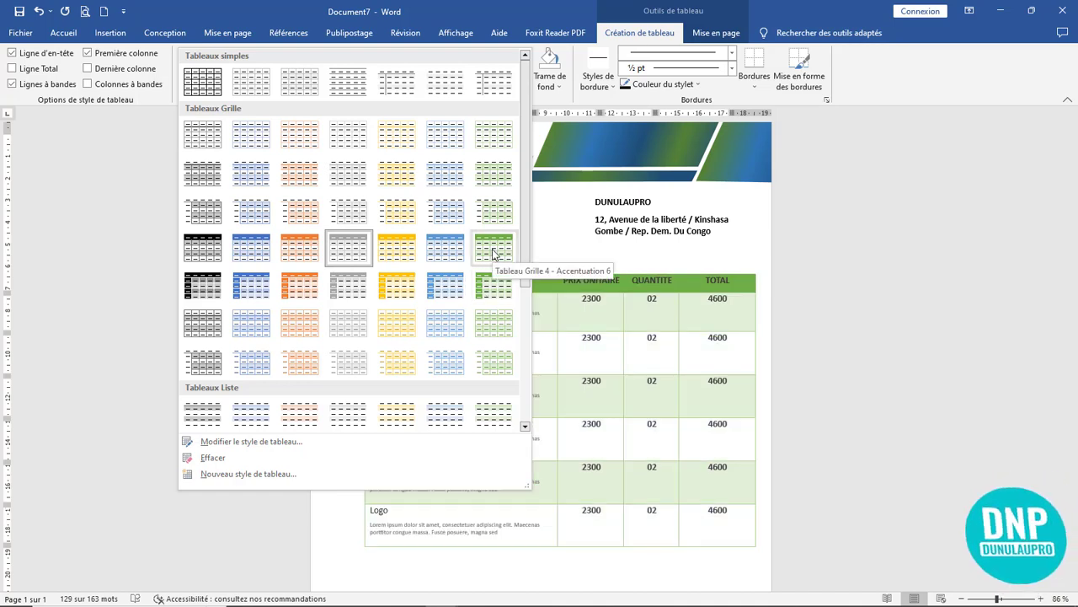
click(493, 252)
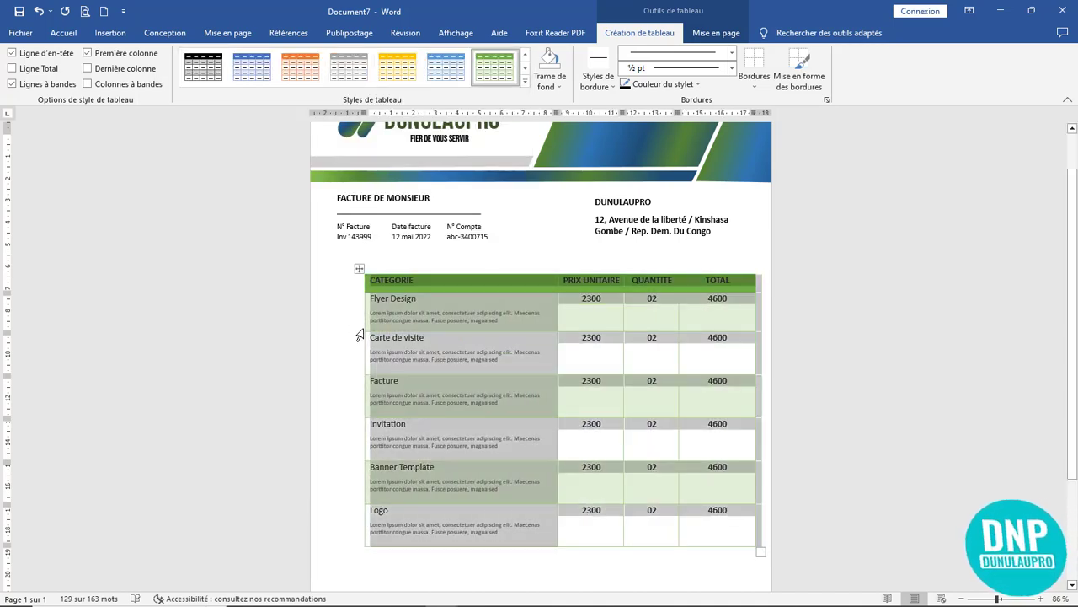
drag(357, 332, 338, 335)
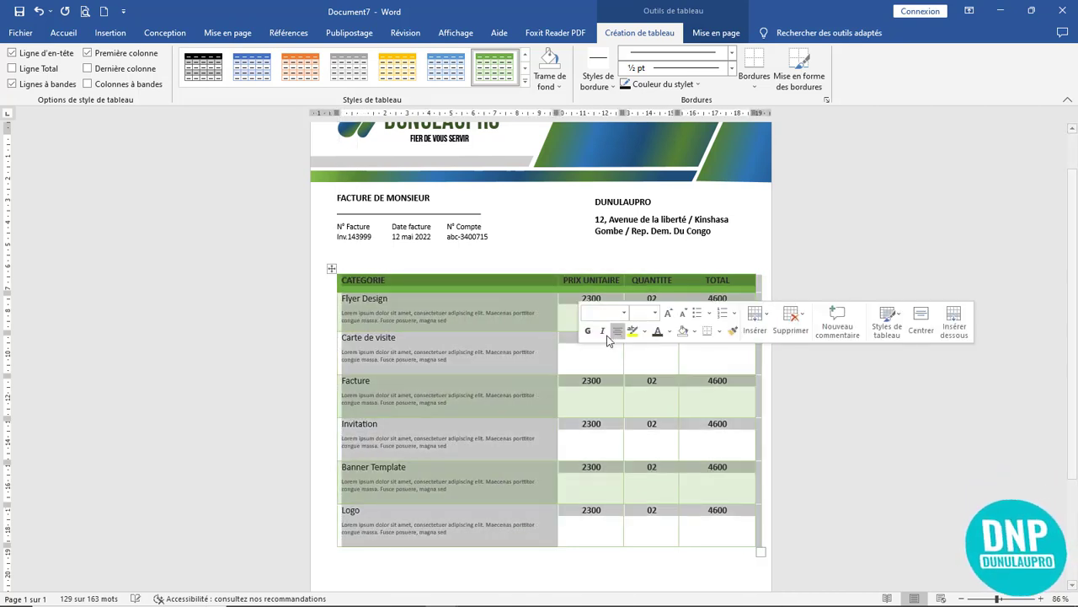
click(442, 315)
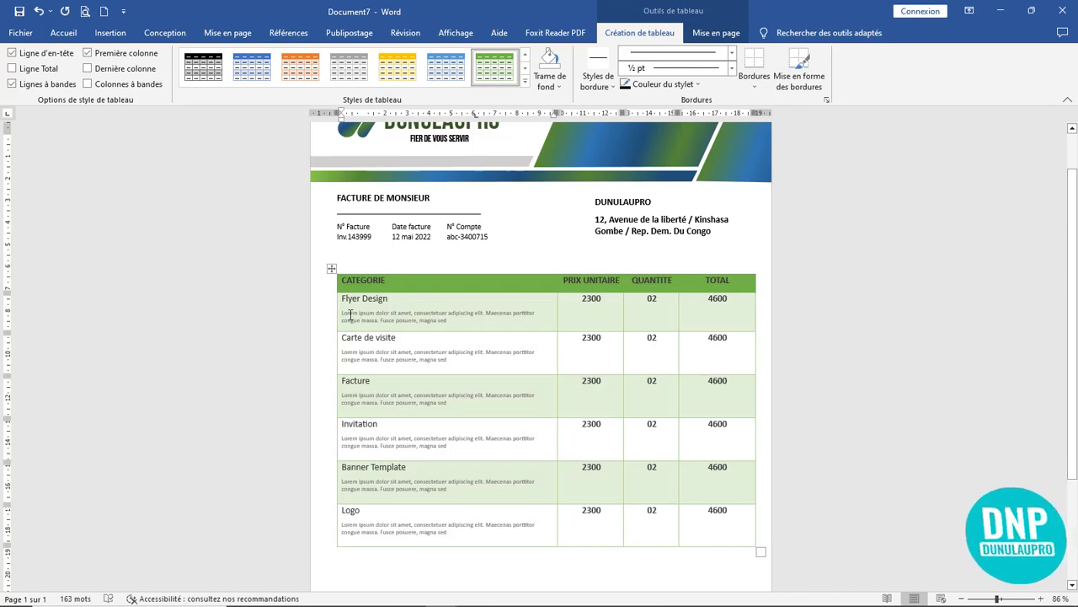
ctrl+scroll(558, 351, up, 5)
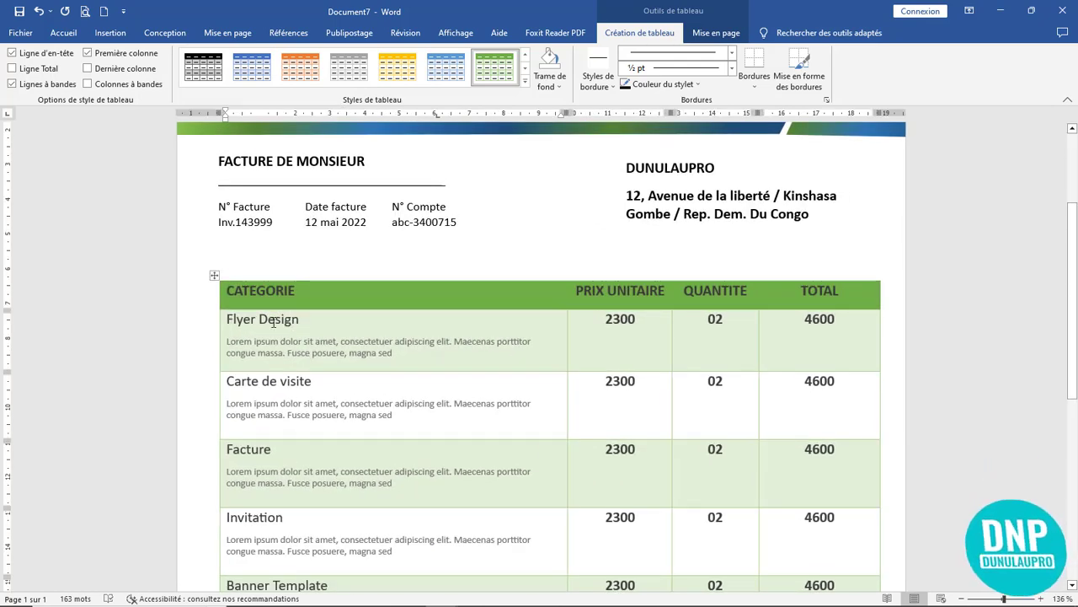
- Set all product table cells to centred vertical alignment in Table Properties
click(215, 278)
right_click(214, 278)
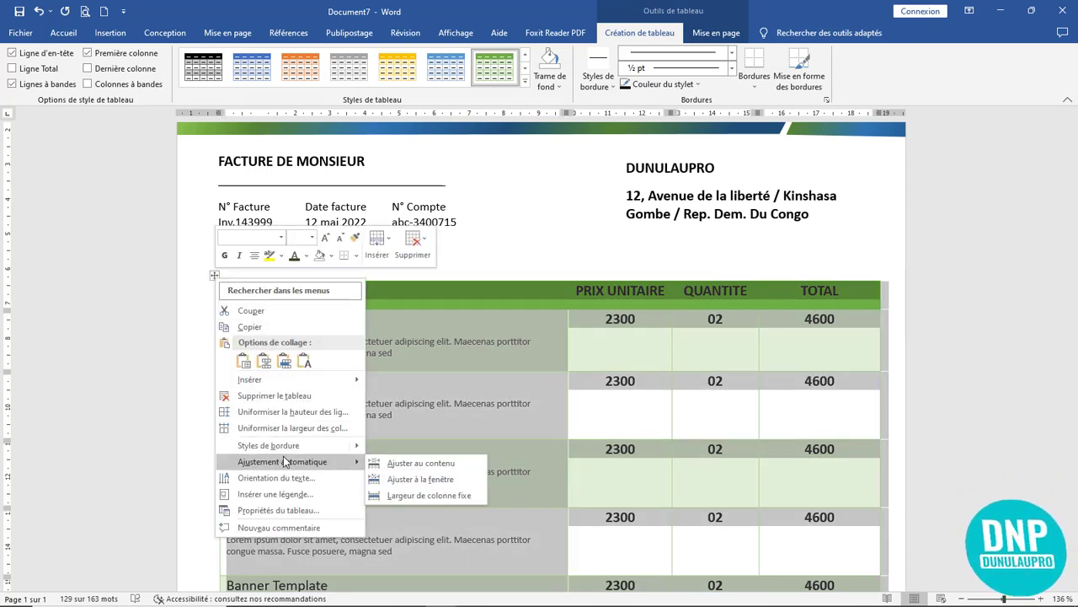
click(287, 512)
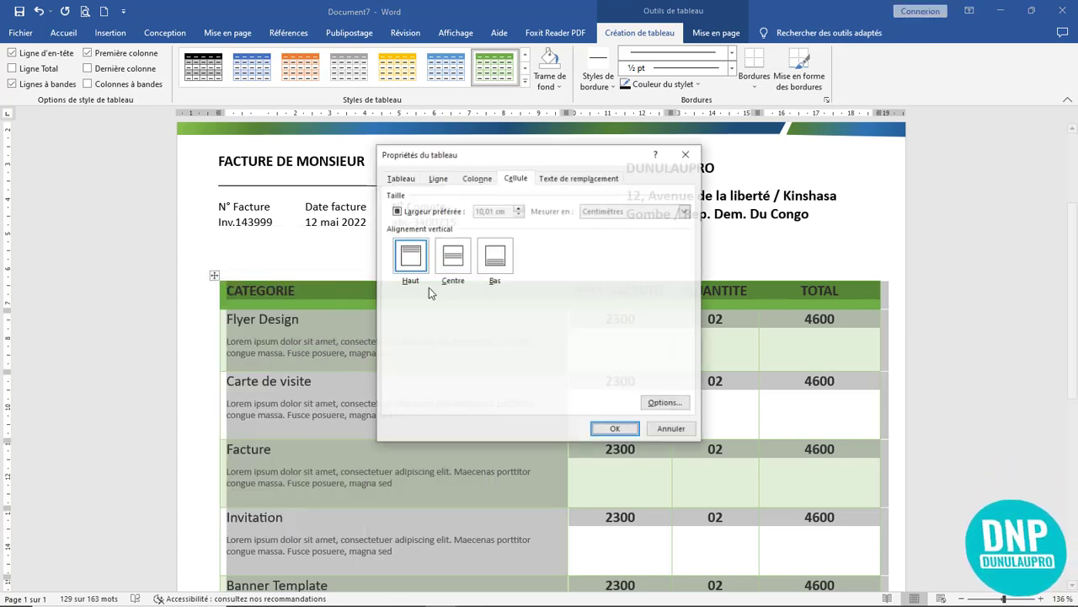
double_click(453, 256)
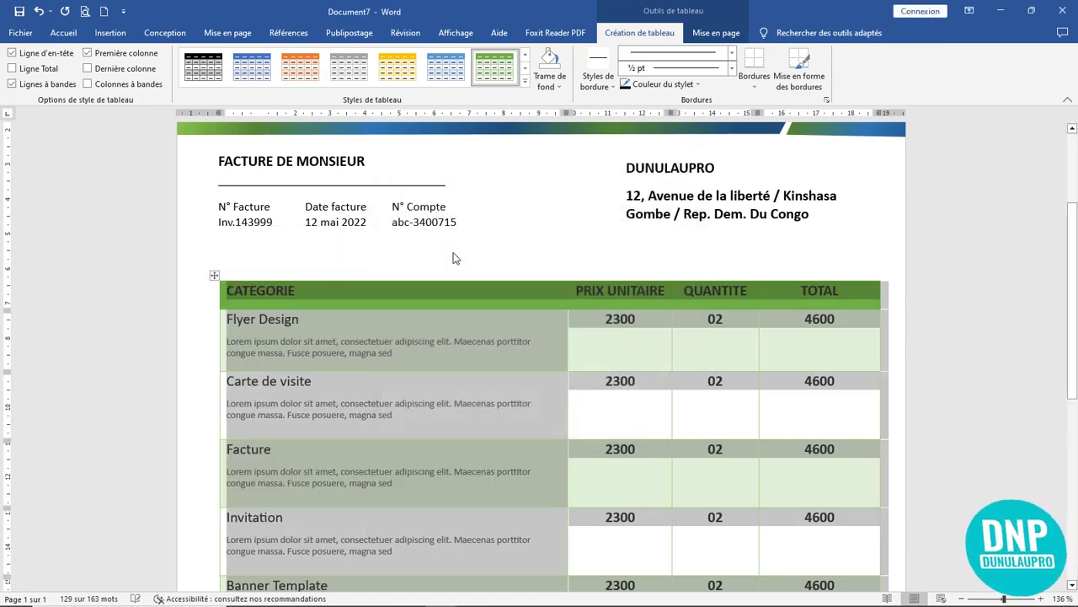
click(417, 342)
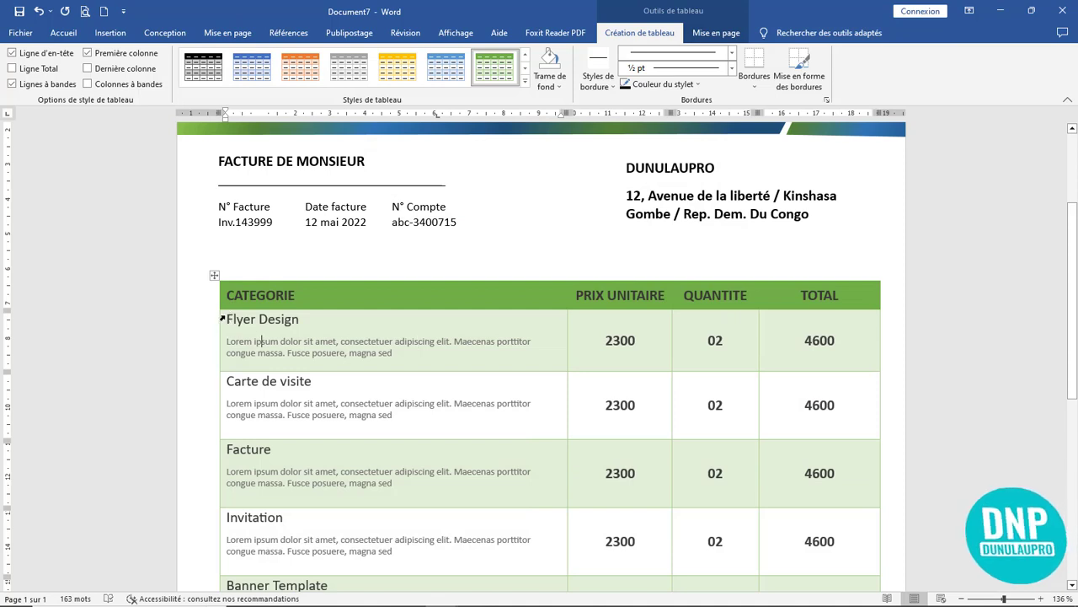
- Select the CATEGORIE column cells and set them to centred vertical alignment as well
drag(261, 355, 731, 573)
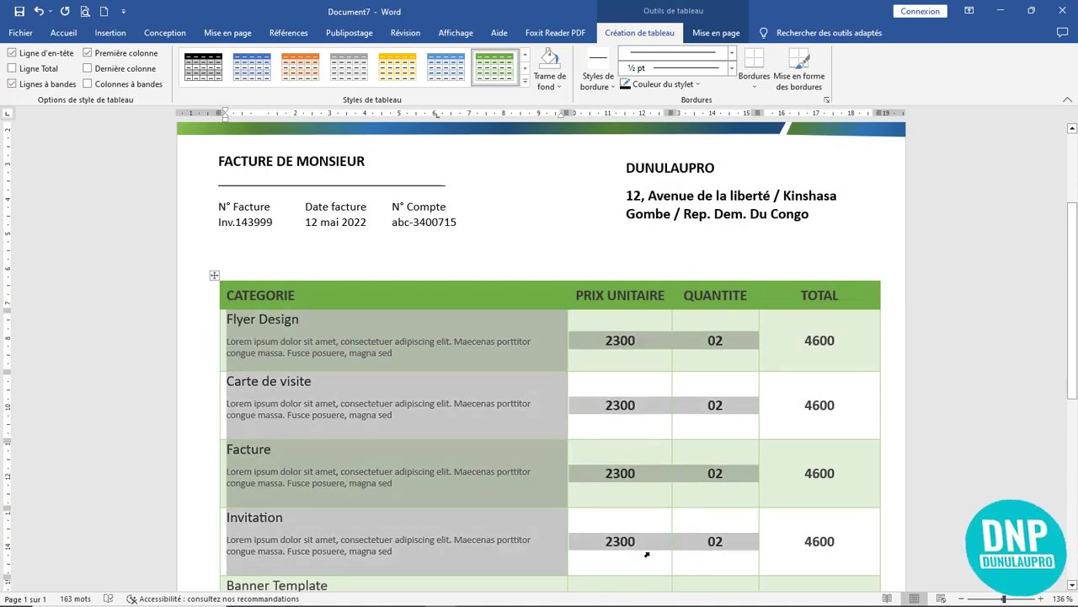
drag(646, 553, 465, 465)
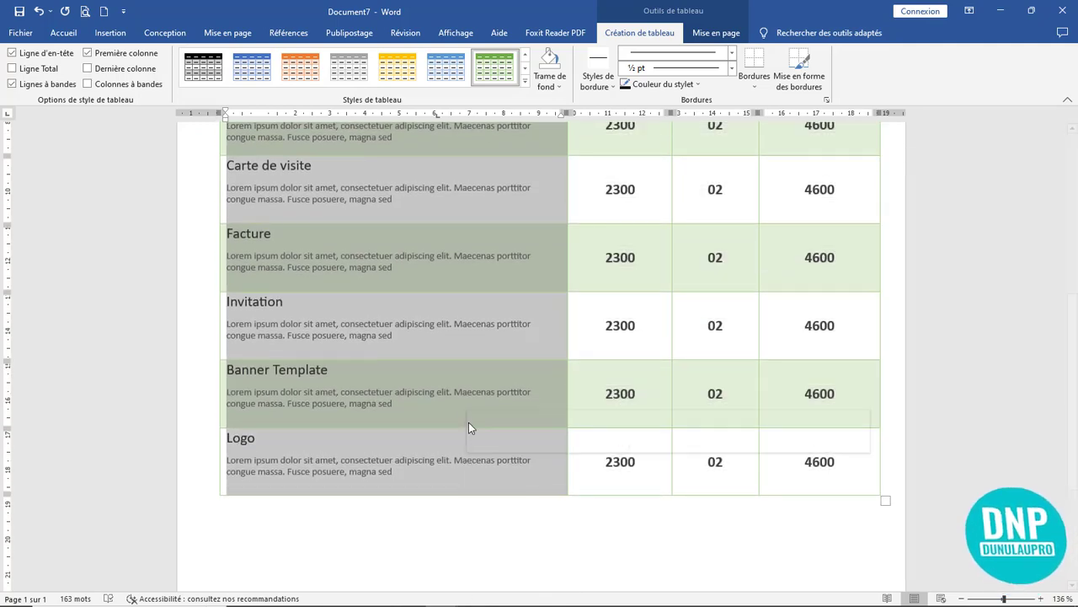
scroll(469, 422, up, 5)
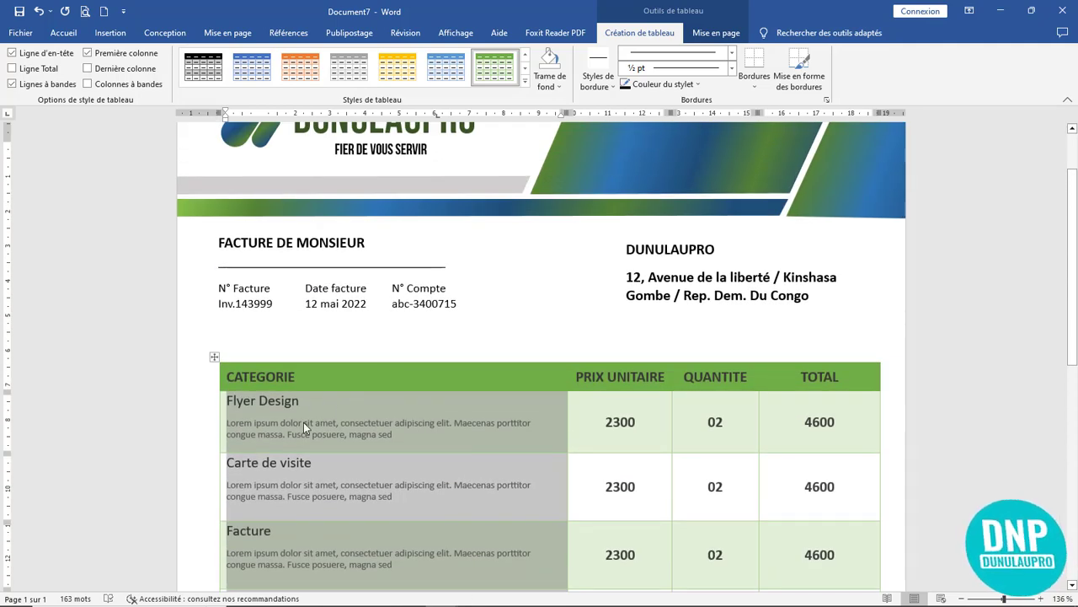
right_click(303, 422)
click(357, 384)
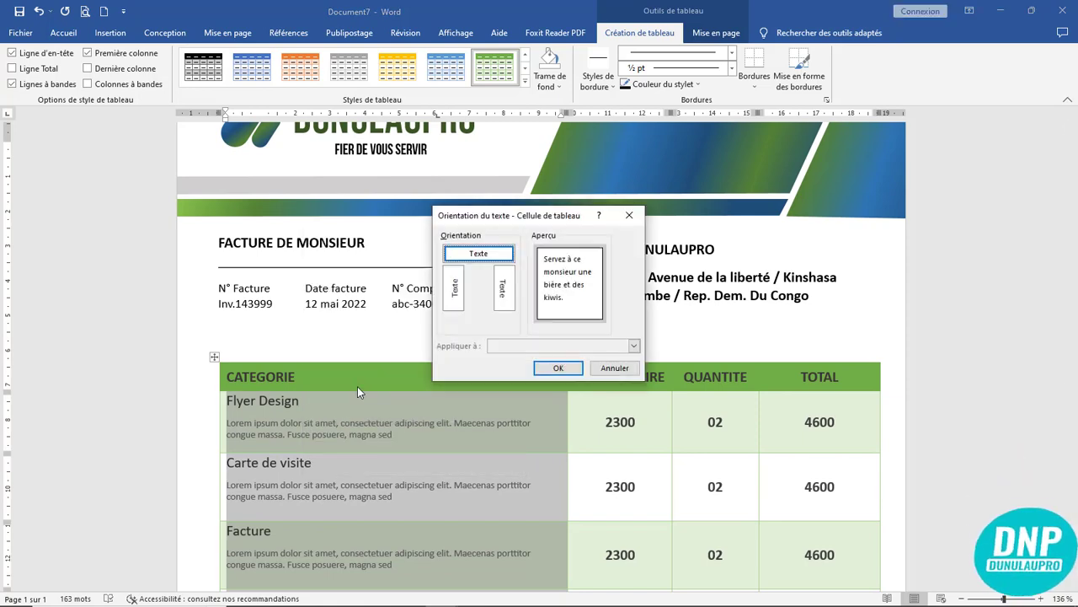
click(628, 215)
right_click(343, 436)
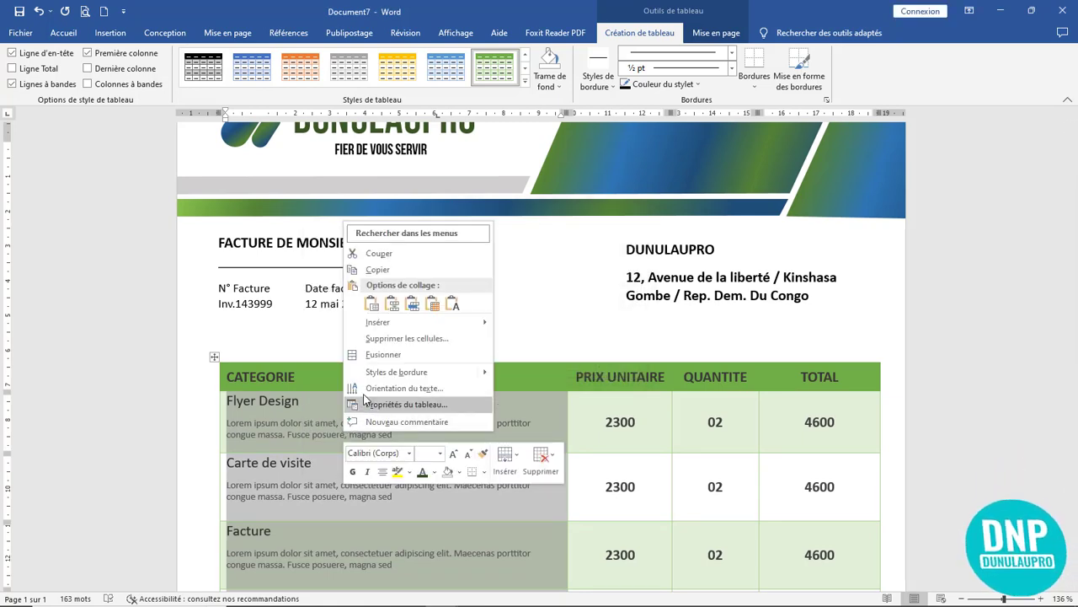
click(412, 401)
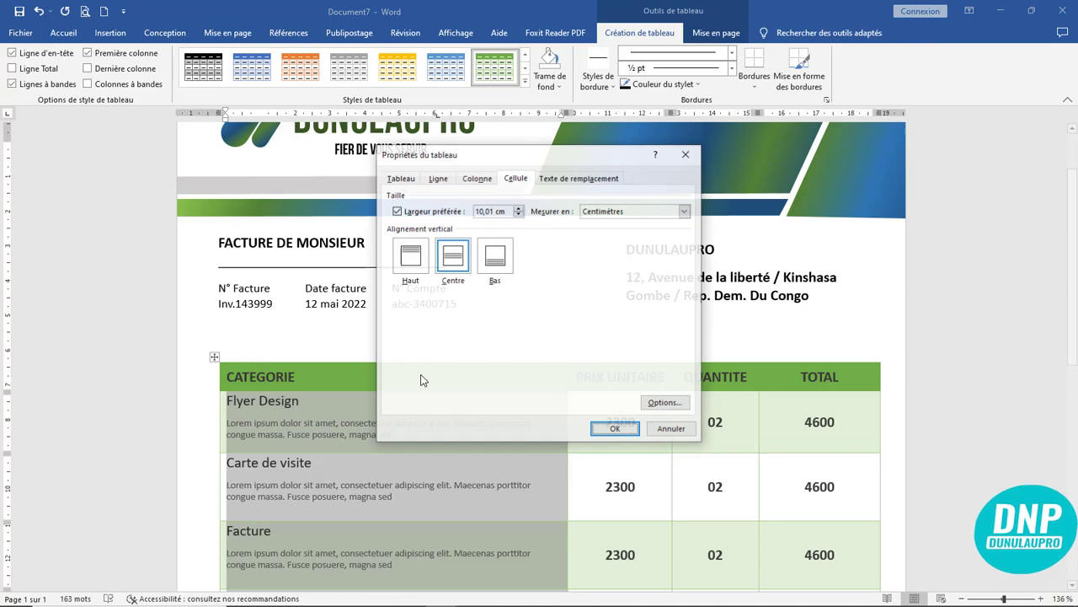
double_click(451, 256)
click(399, 441)
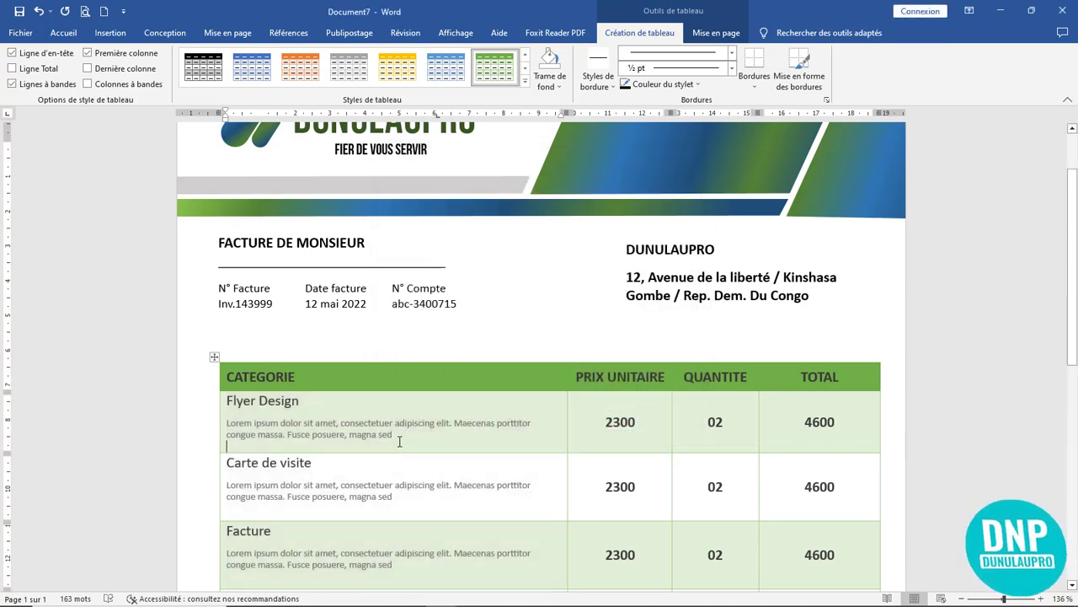
scroll(395, 419, down, 3)
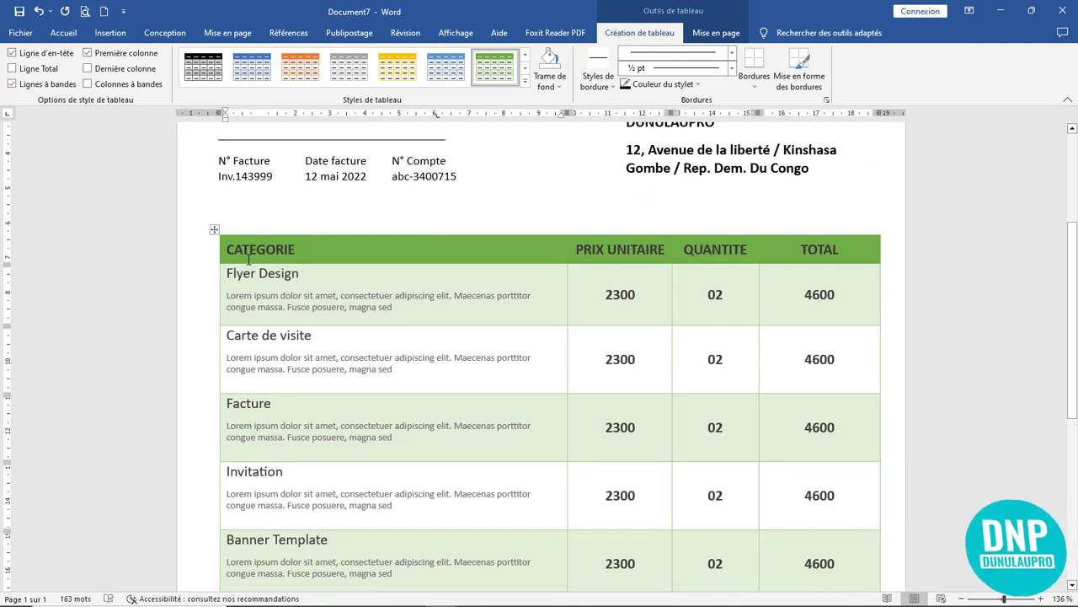
- Enlarge the Flyer Design lorem description to 10 pt
click(222, 295)
click(323, 316)
drag(406, 308, 226, 295)
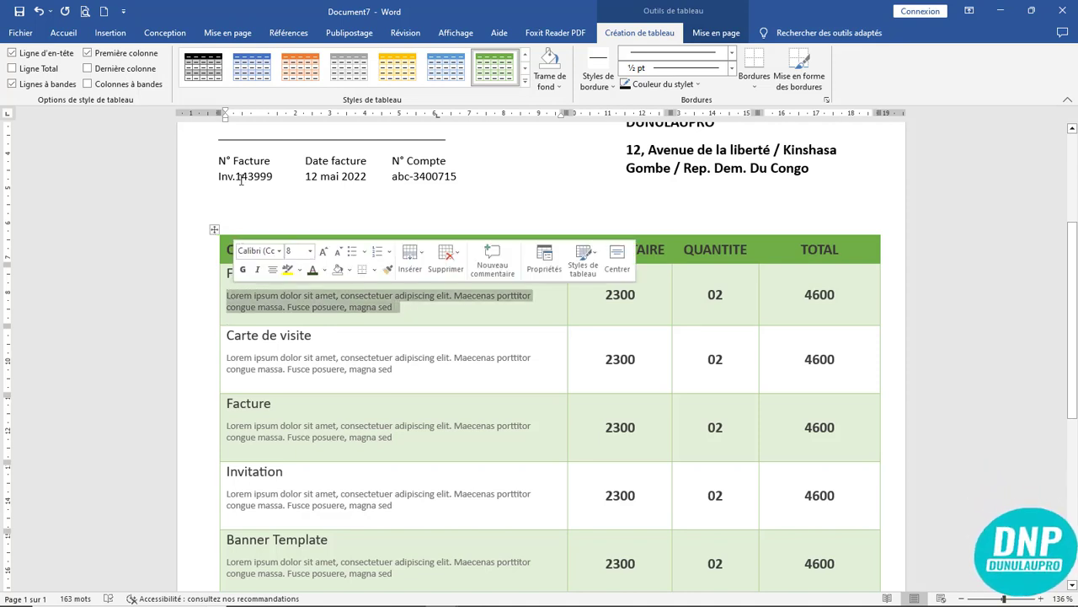
click(63, 33)
click(285, 60)
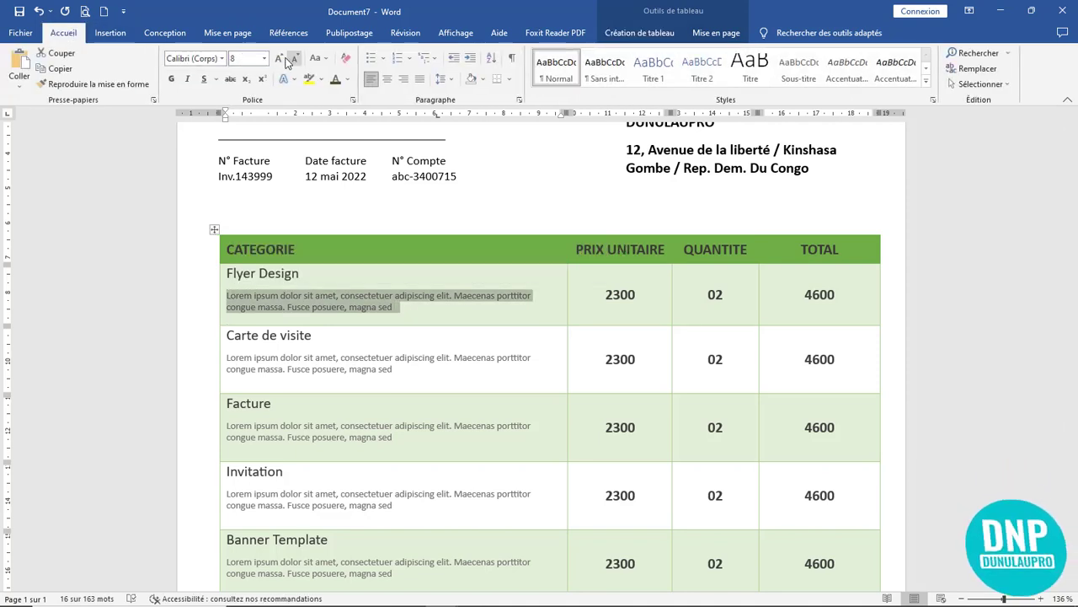
click(285, 60)
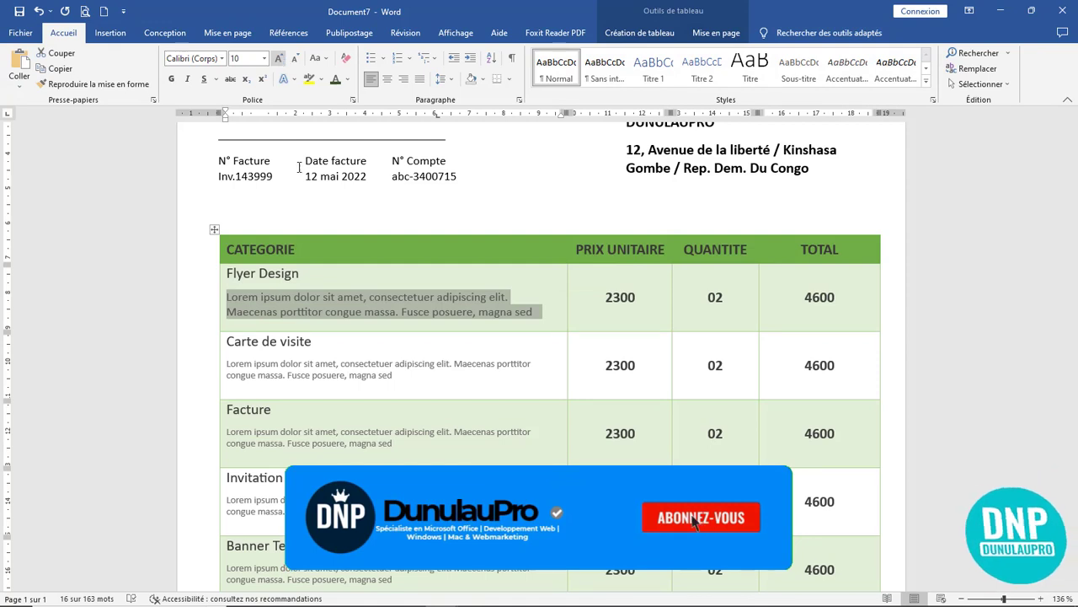
- Colour the Flyer Design title black
drag(310, 273, 224, 274)
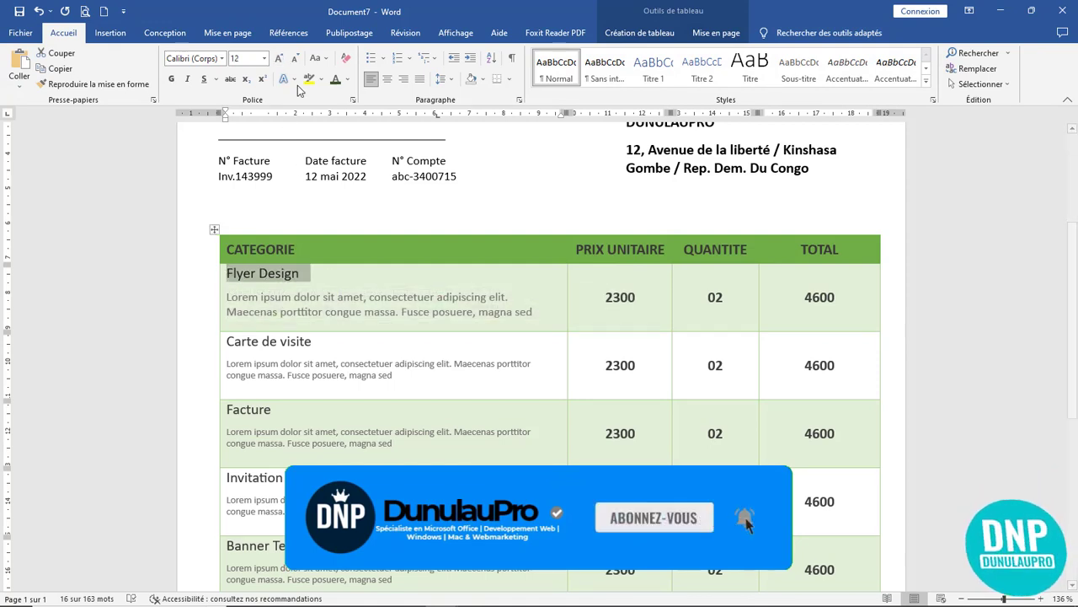
click(345, 300)
drag(308, 274, 226, 274)
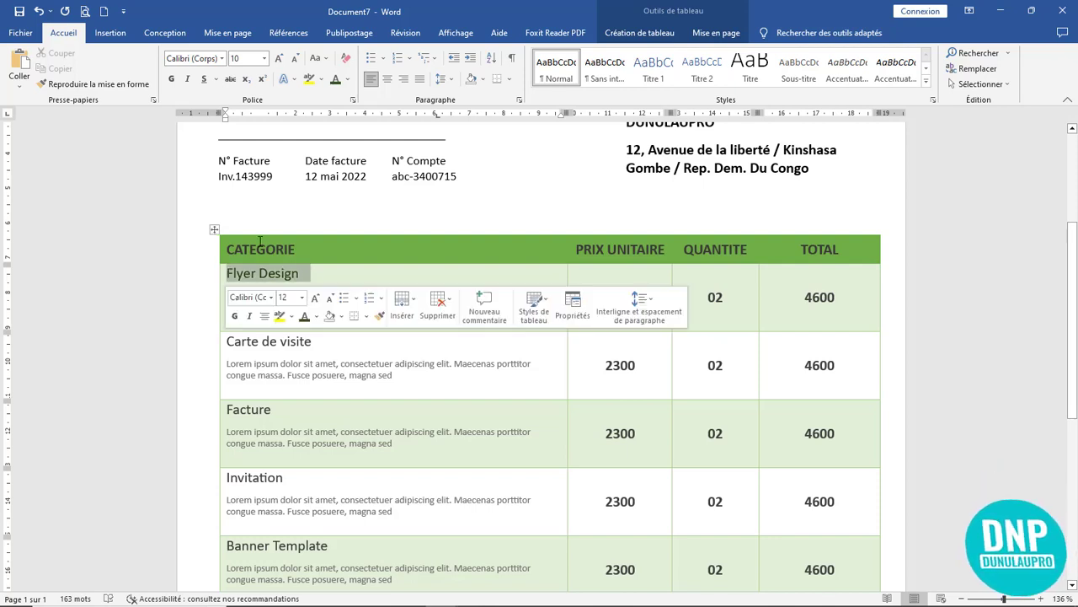
click(351, 81)
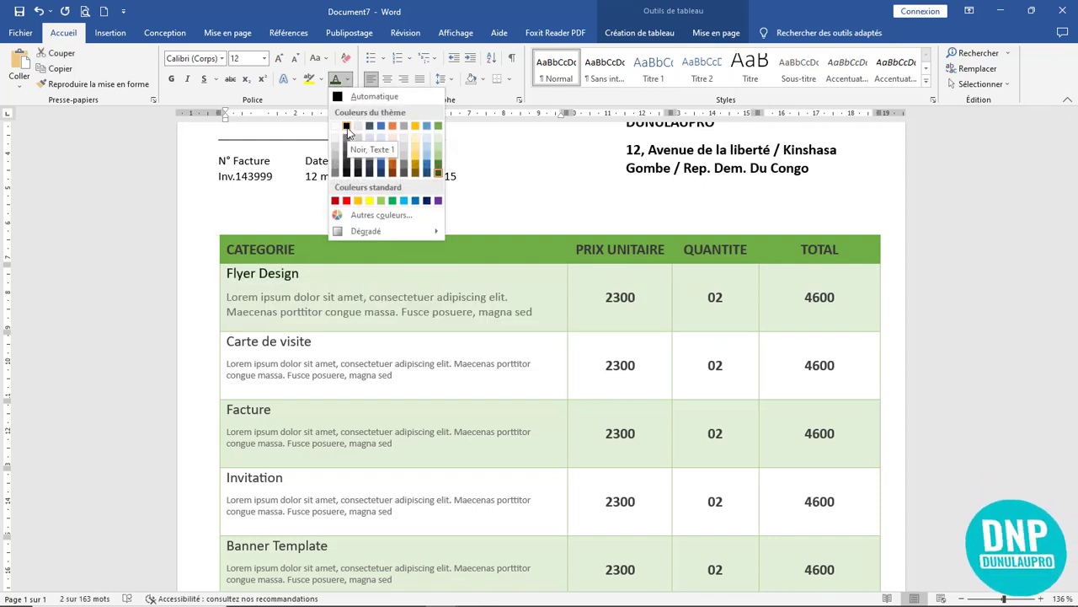
click(347, 127)
click(341, 312)
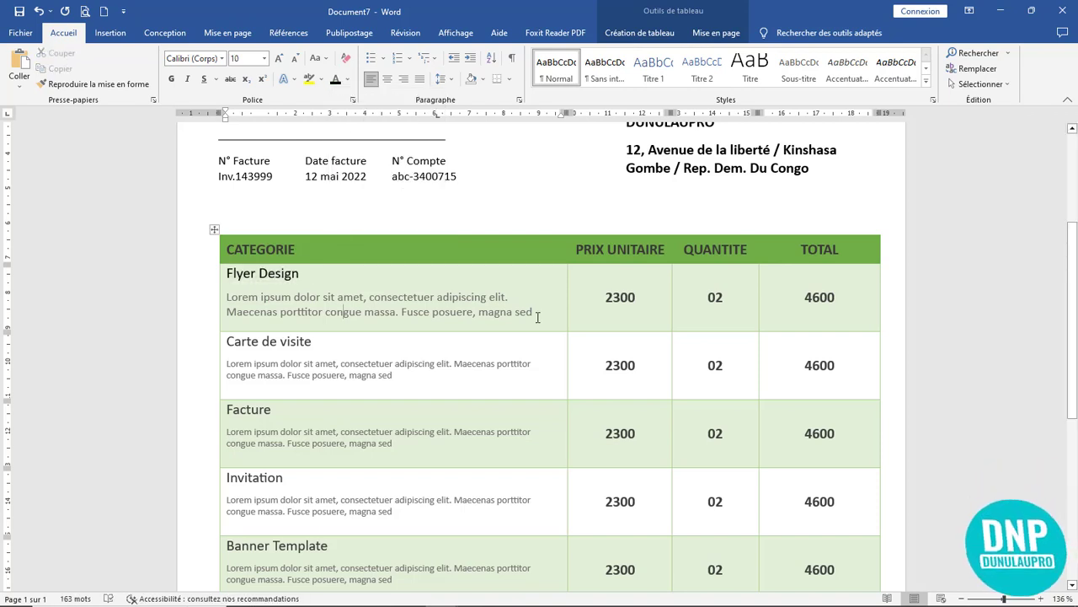
- Copy the Flyer Design cell's formatting onto the Carte de visite cell with Format Painter
drag(536, 311, 219, 274)
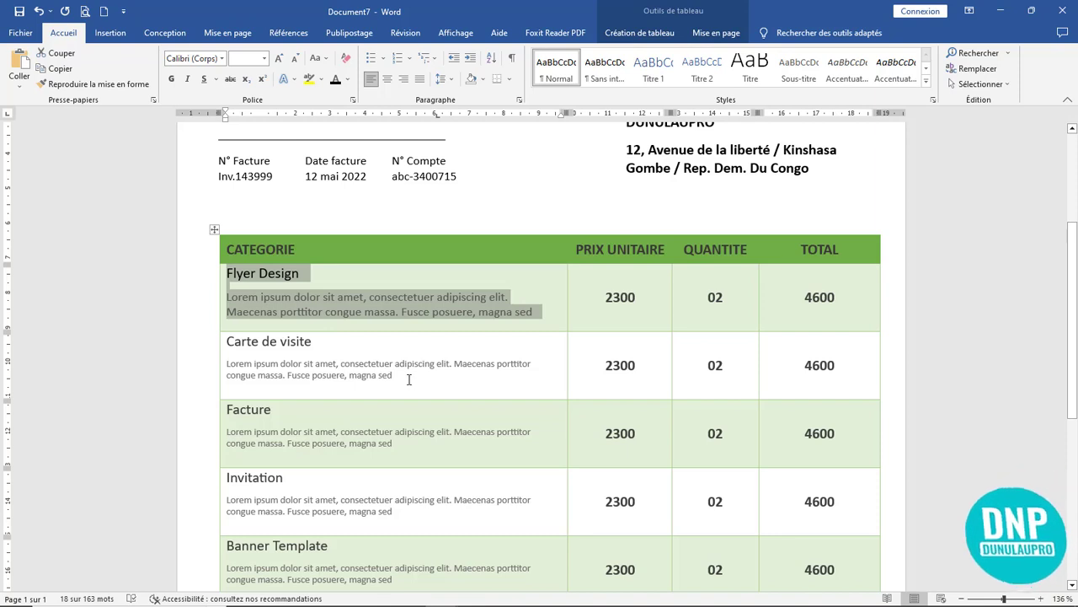
click(94, 84)
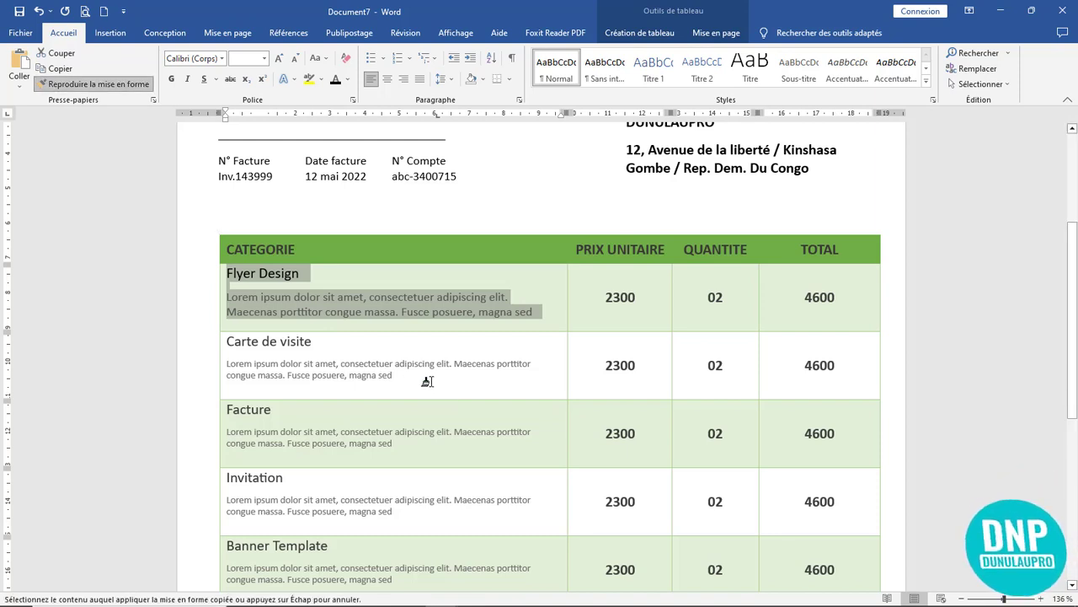
drag(427, 378, 227, 341)
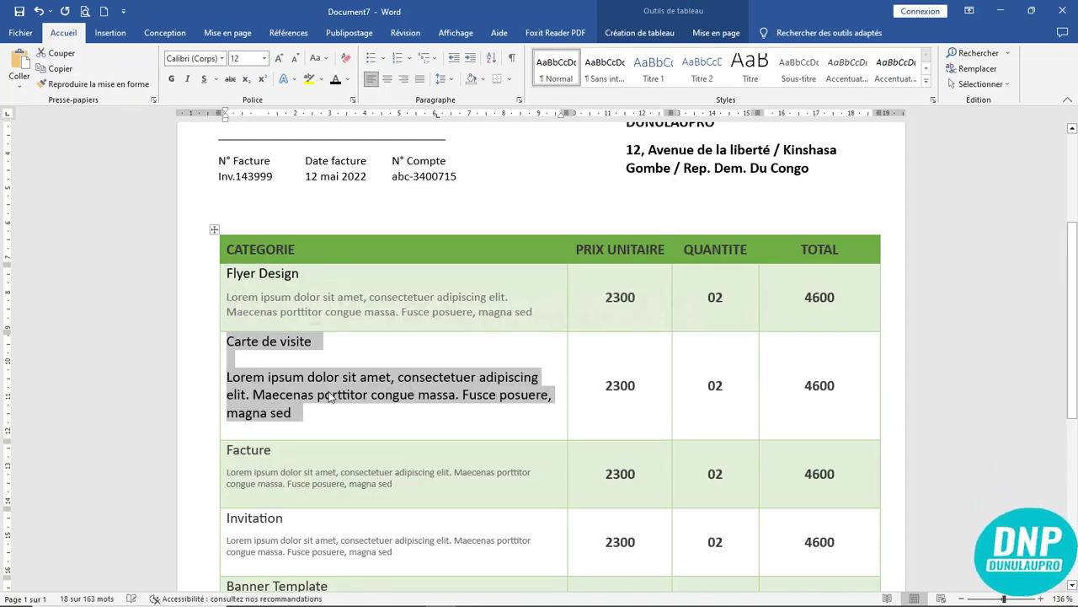
click(390, 410)
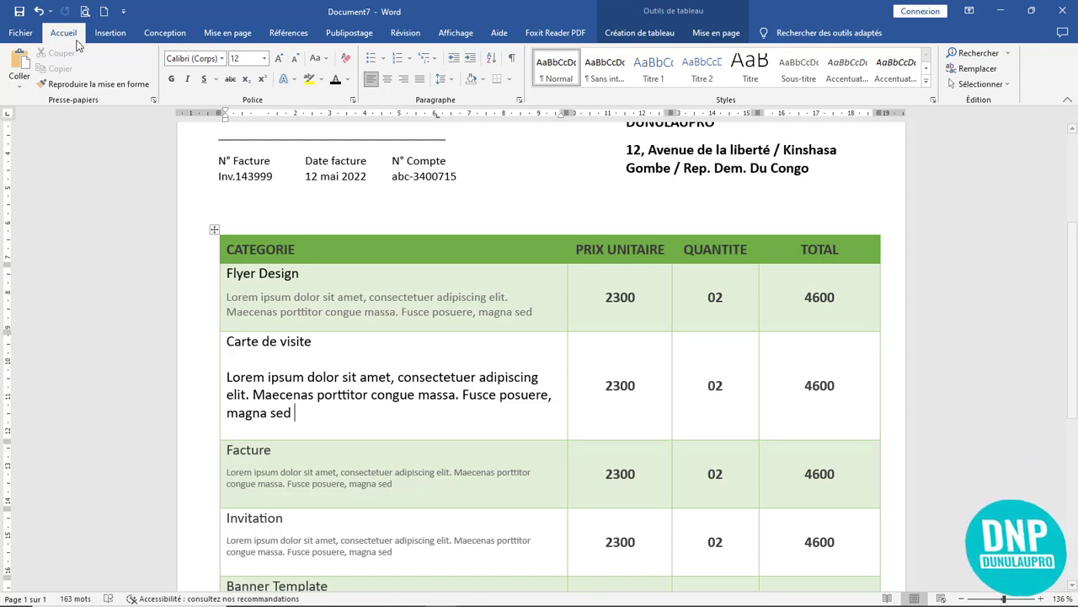
- Undo that, then raise the Carte de visite description one font size to match other rows
key(ctrl+z)
click(357, 373)
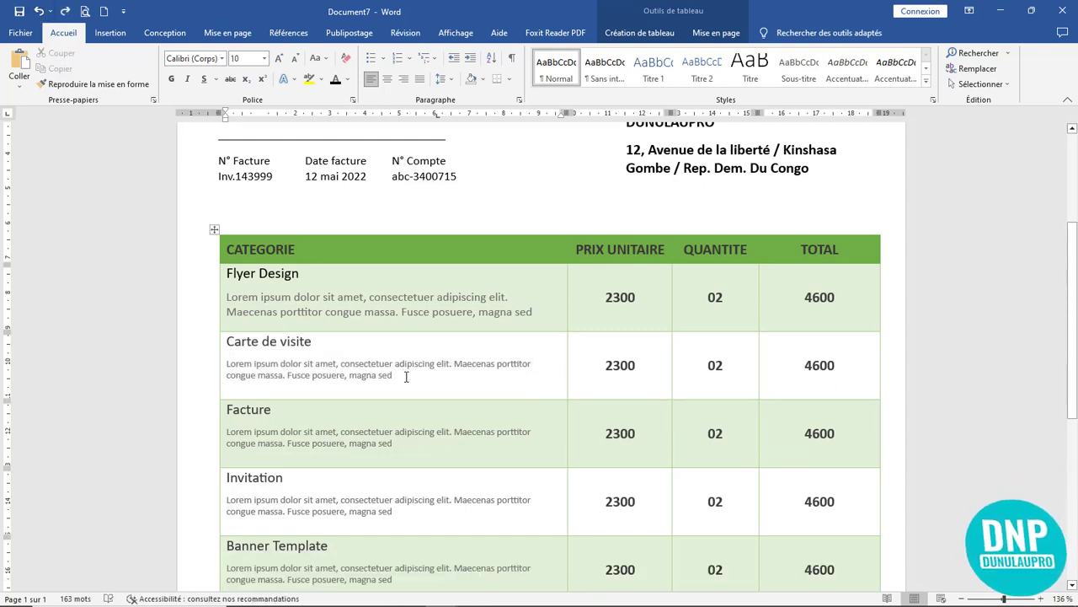
drag(406, 376, 289, 375)
click(375, 311)
drag(411, 374, 227, 362)
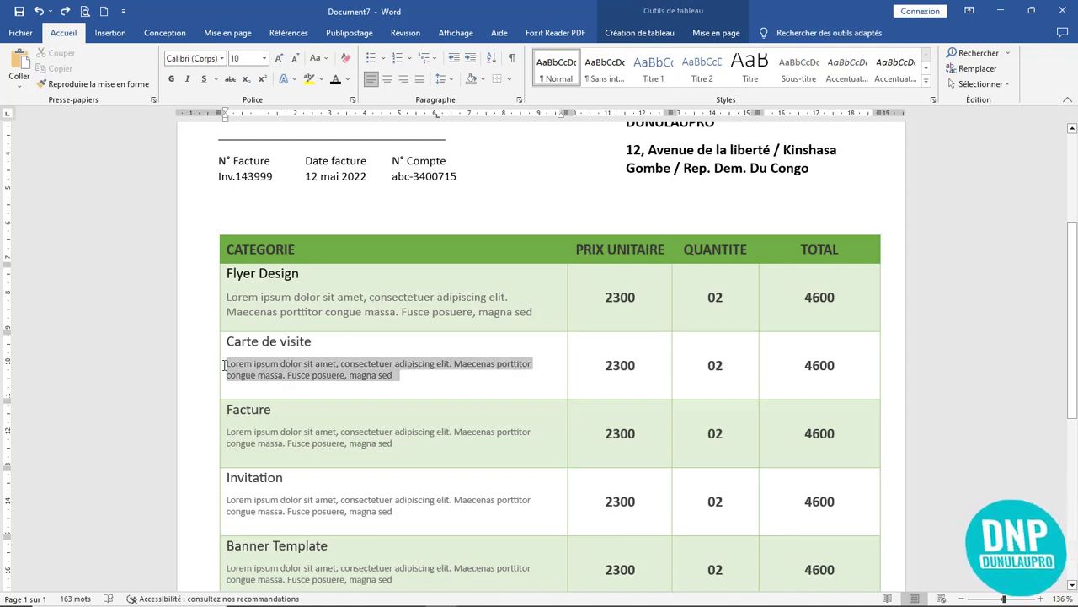
click(279, 58)
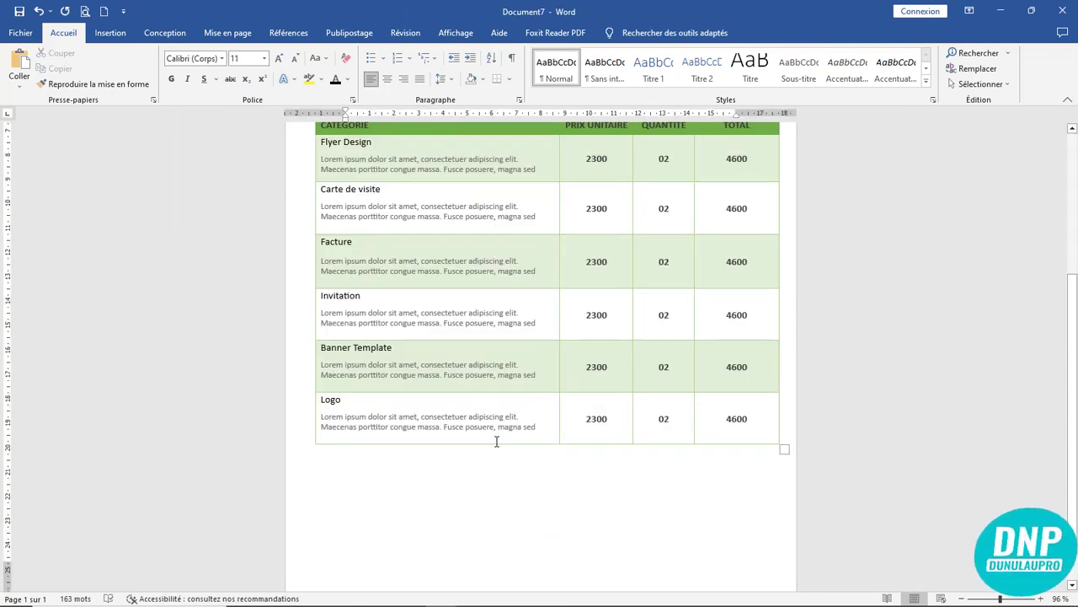
ctrl+scroll(497, 441, up, 1)
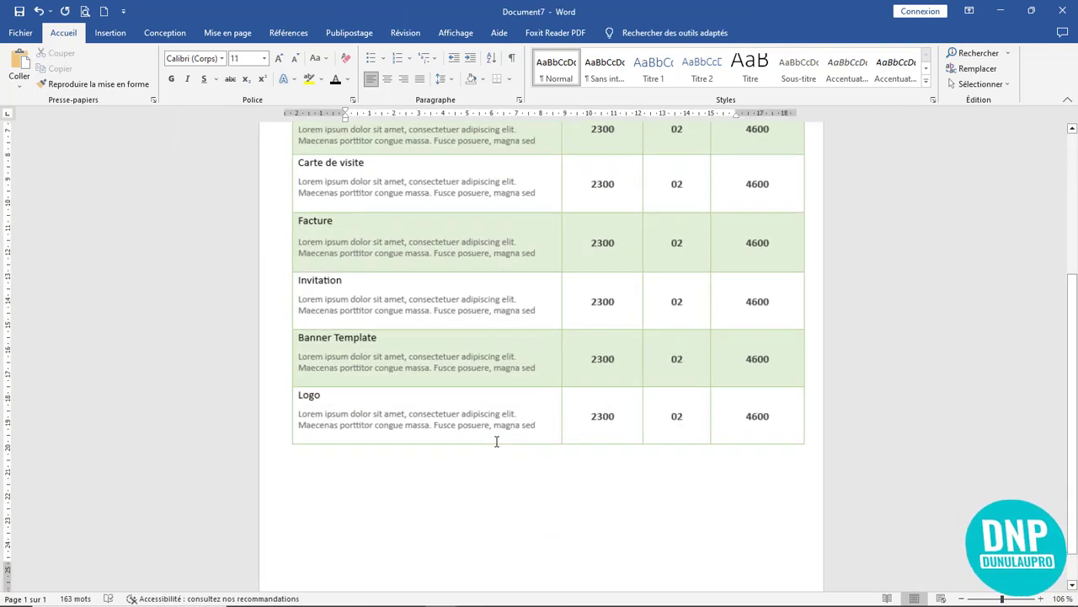
- Draw a text box below the table and paste the cash payment bank details into it
scroll(497, 441, up, 1)
scroll(347, 402, down, 3)
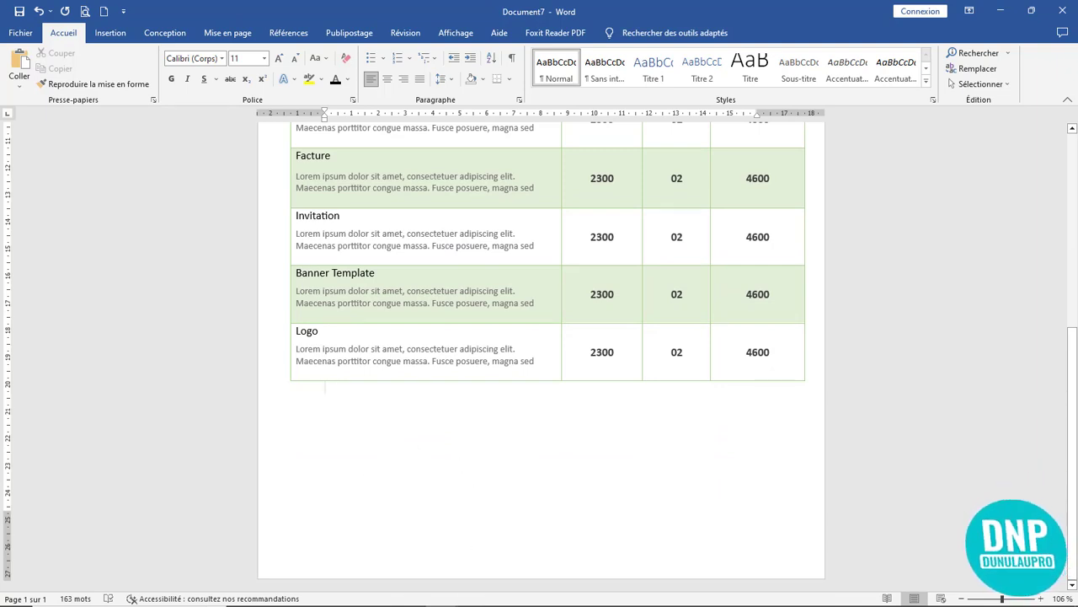
click(110, 32)
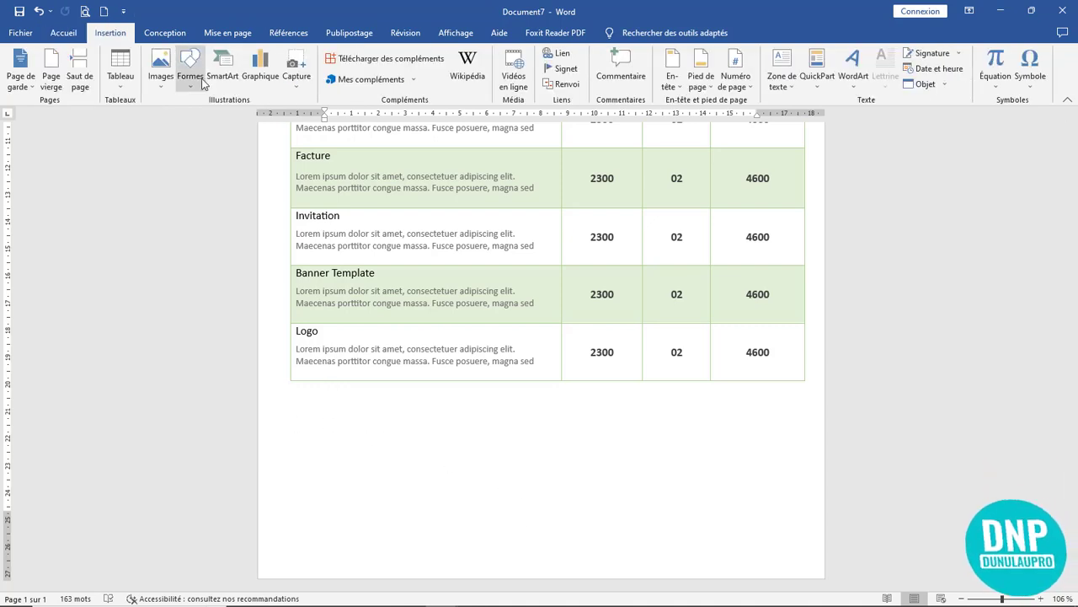
click(782, 81)
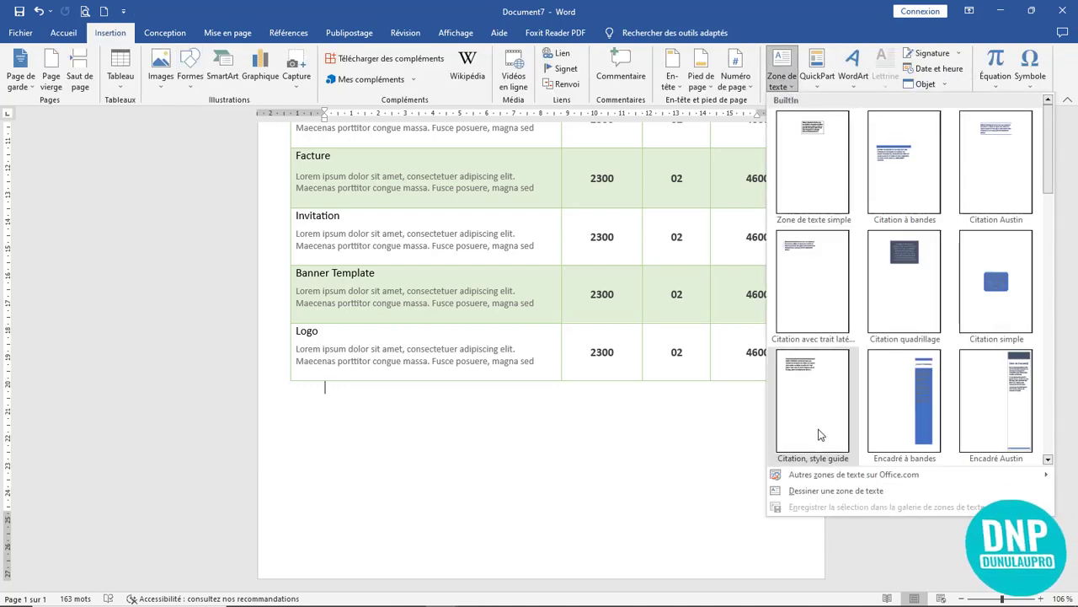
click(813, 491)
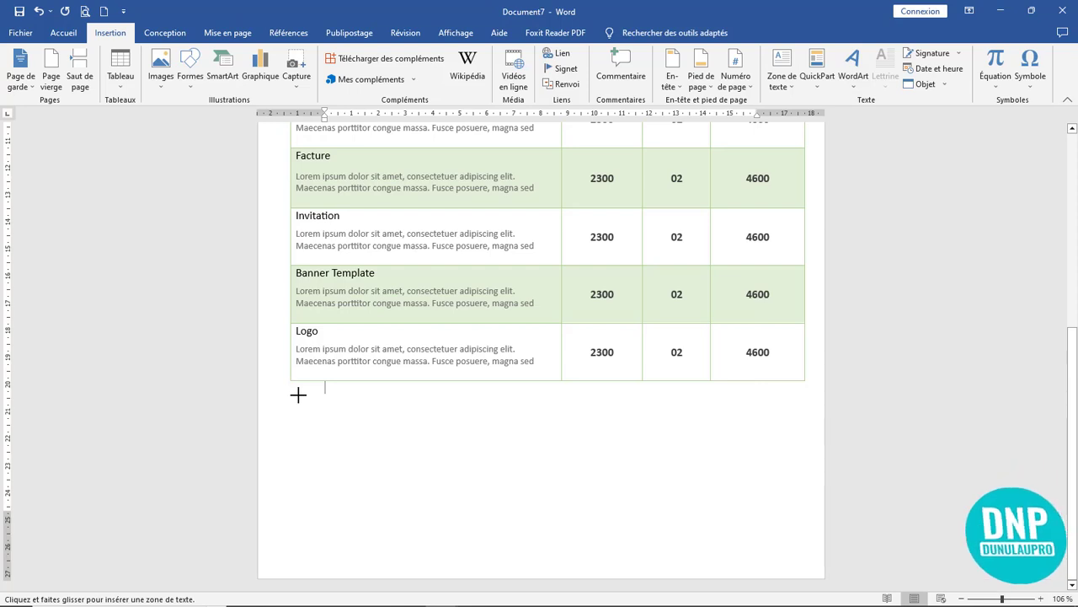
mouse_move(297, 396)
mouse_down()
mouse_move(397, 455)
mouse_move(465, 445)
mouse_up()
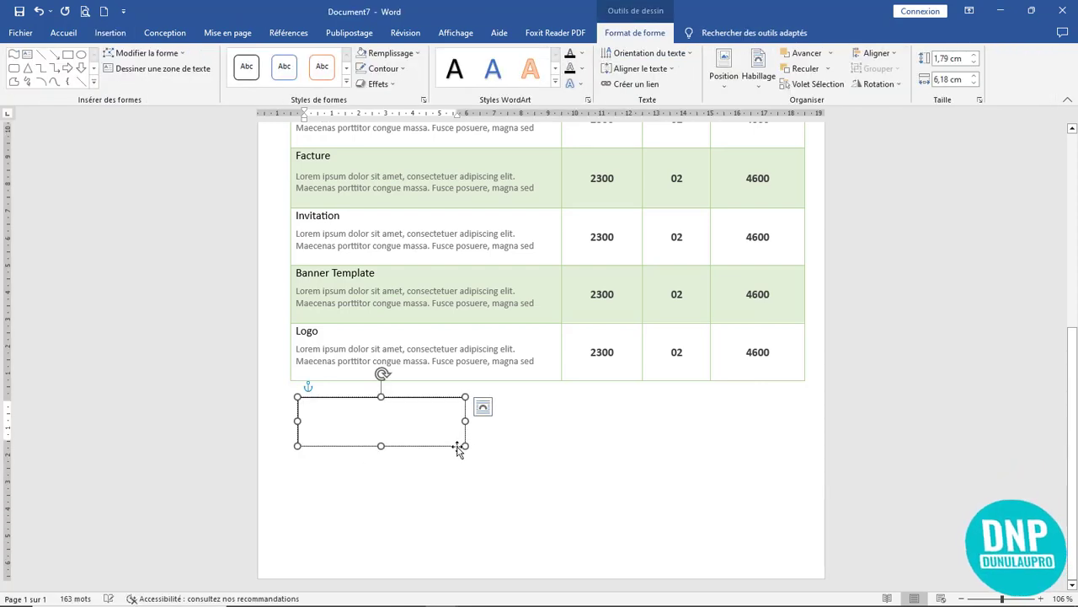
key(ctrl+v)
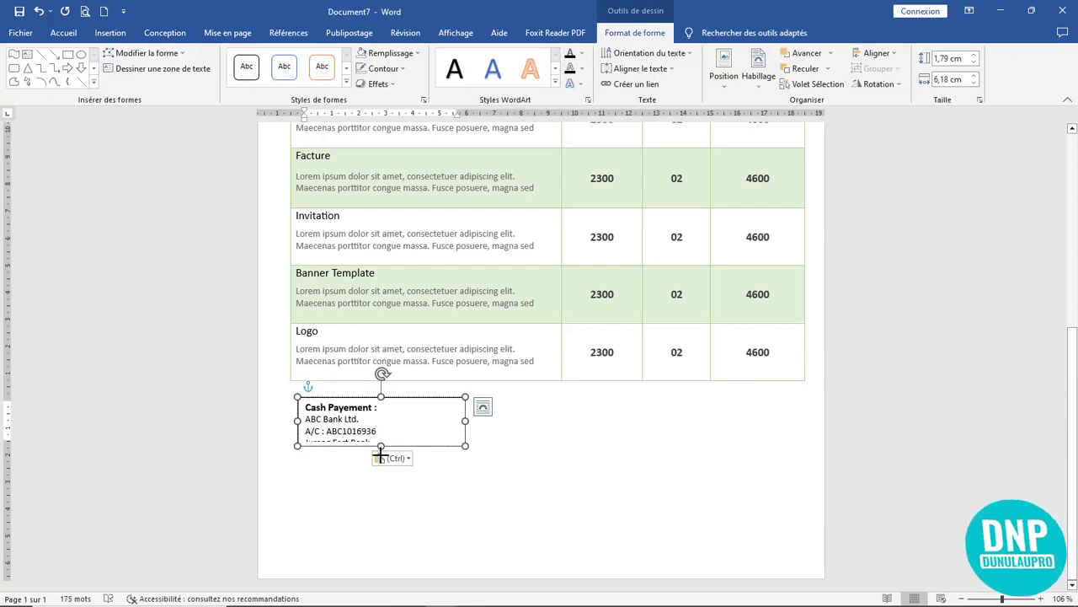
- Resize the payment box taller and narrower so all details, including Jurang East Bank, show
drag(380, 456, 380, 455)
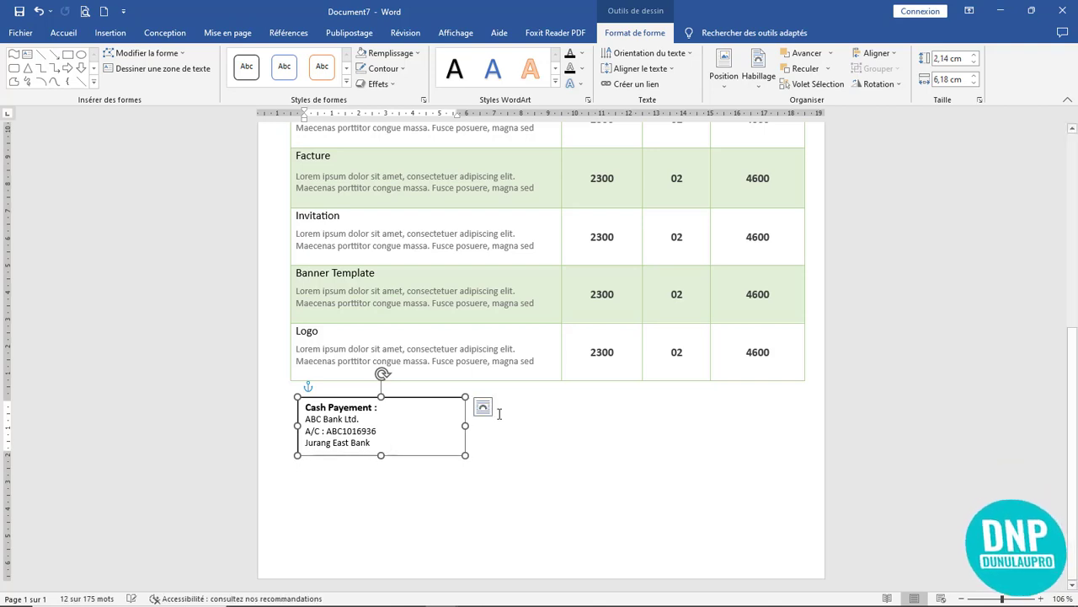
scroll(499, 413, up, 6)
scroll(499, 413, down, 5)
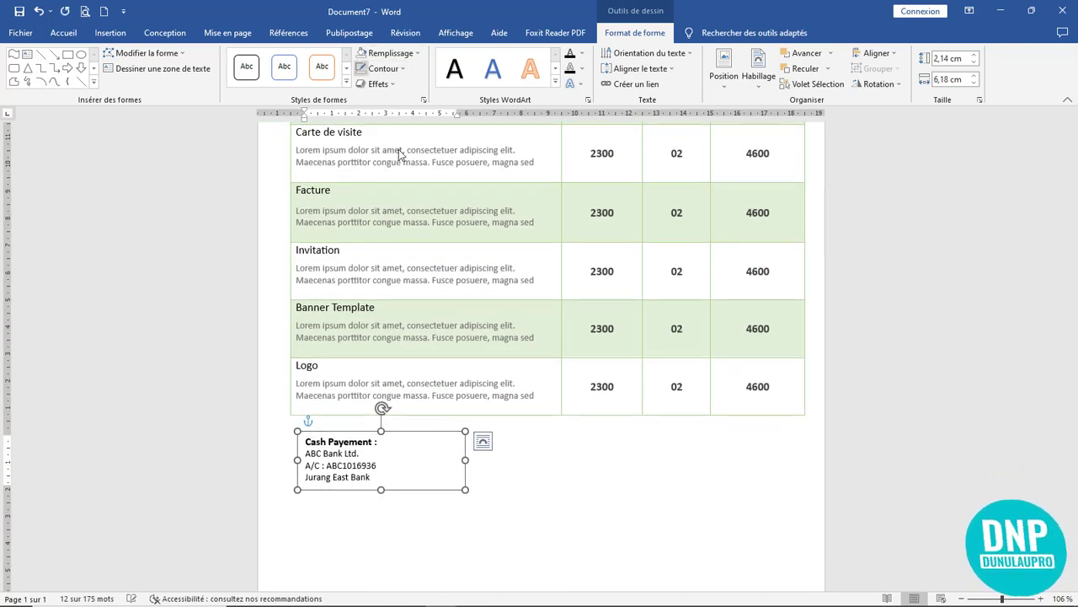
drag(465, 459, 560, 429)
click(350, 477)
- Replace the copied box's text with the thank-you sentence in bold, non-italic, 16 pt uppercase
drag(532, 474, 456, 434)
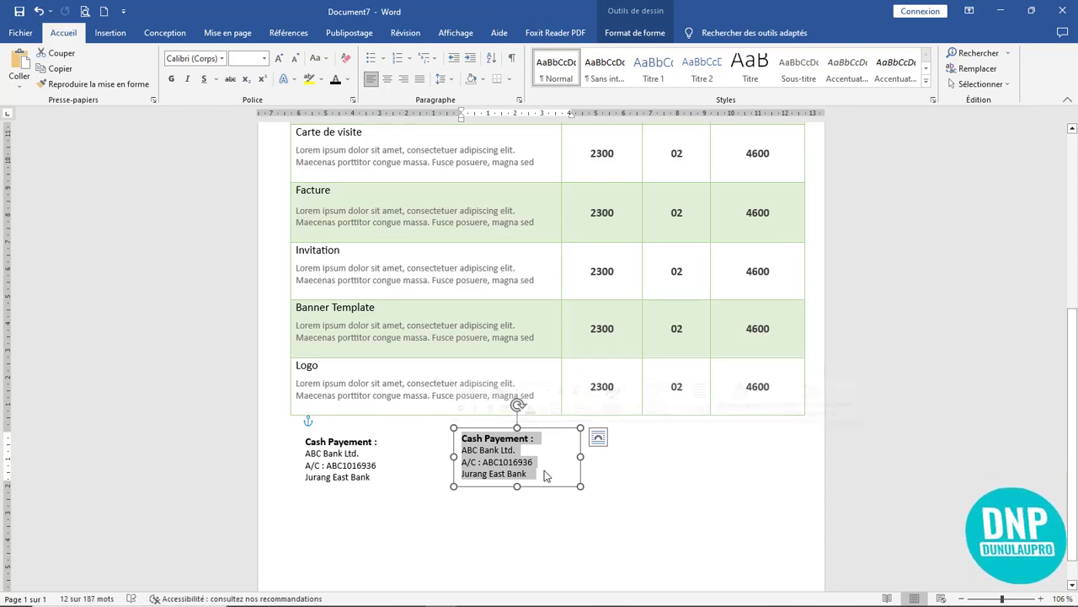
text(Merci de faire cette affaire avec nous !)
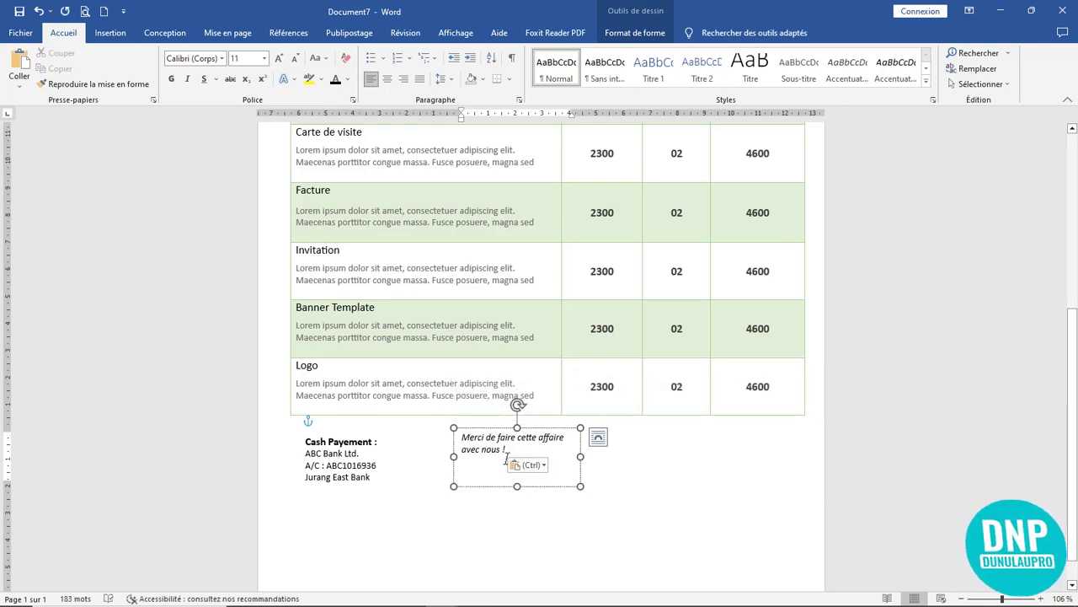
drag(510, 450, 426, 427)
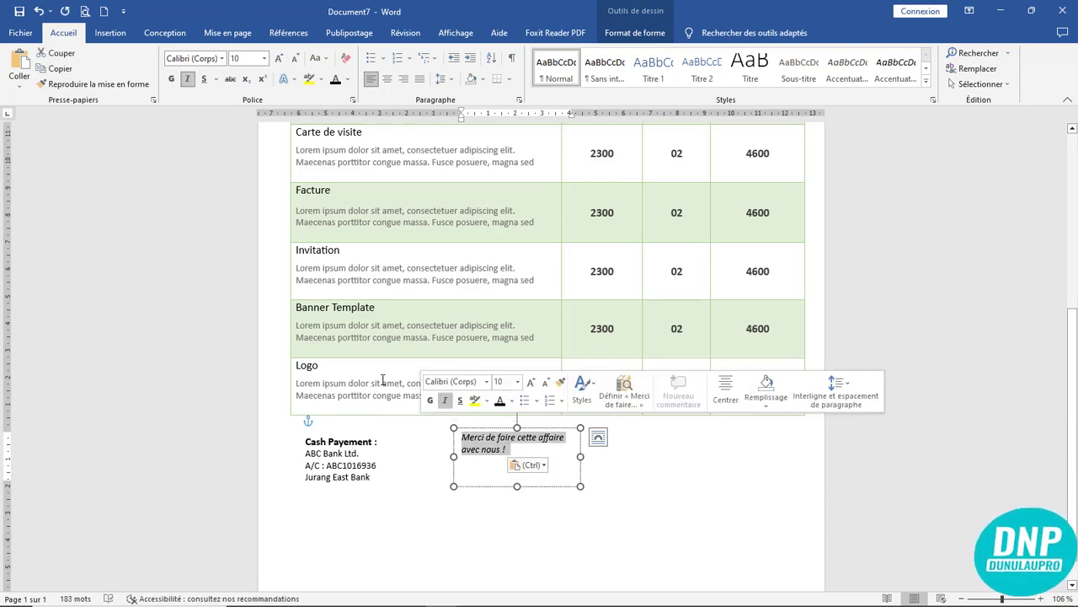
click(188, 82)
click(172, 81)
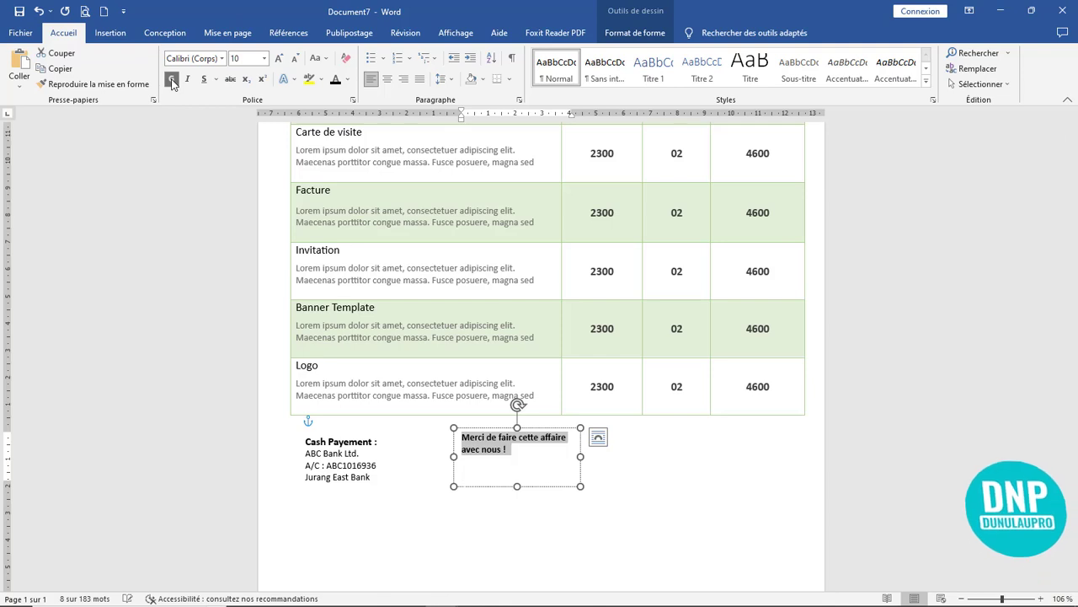
click(277, 58)
click(277, 58)
click(277, 58)
click(277, 58)
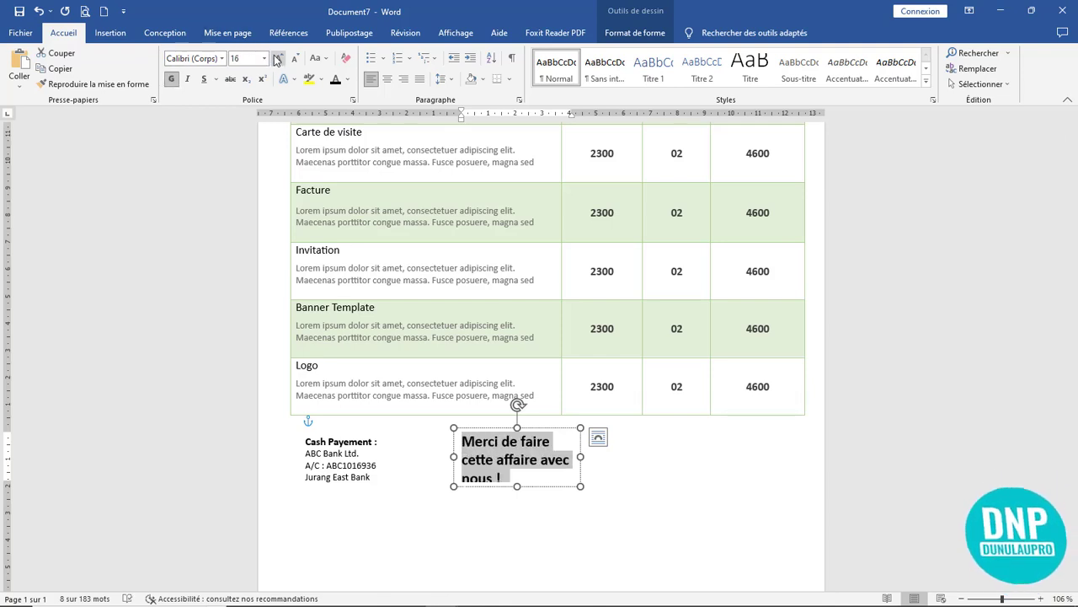
key(shift+F3)
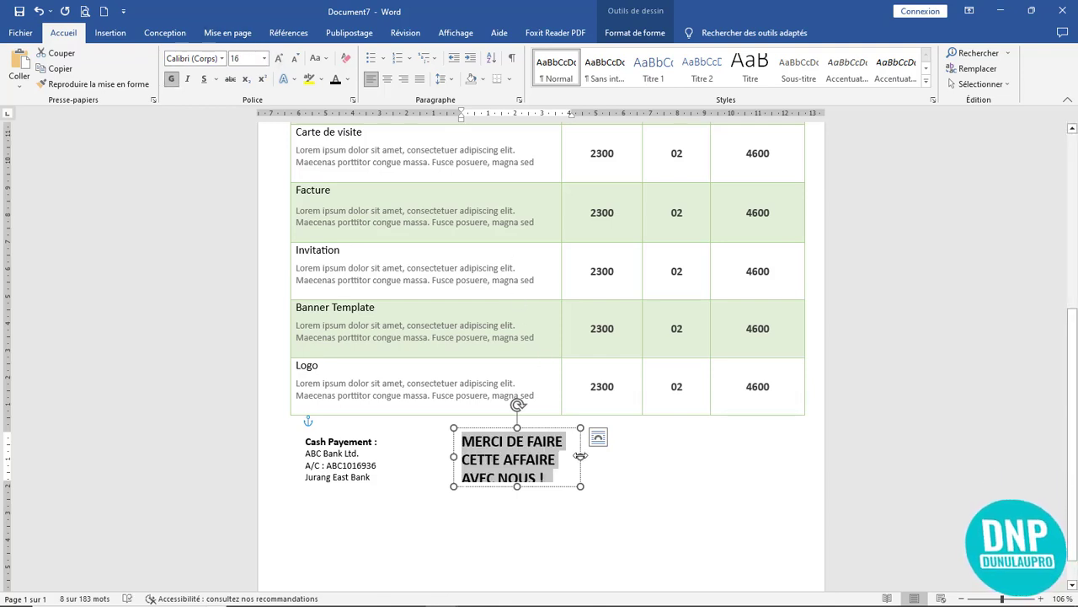
- Resize the thank-you box to one wide line and copy the payment box to the lower right
drag(580, 456, 774, 453)
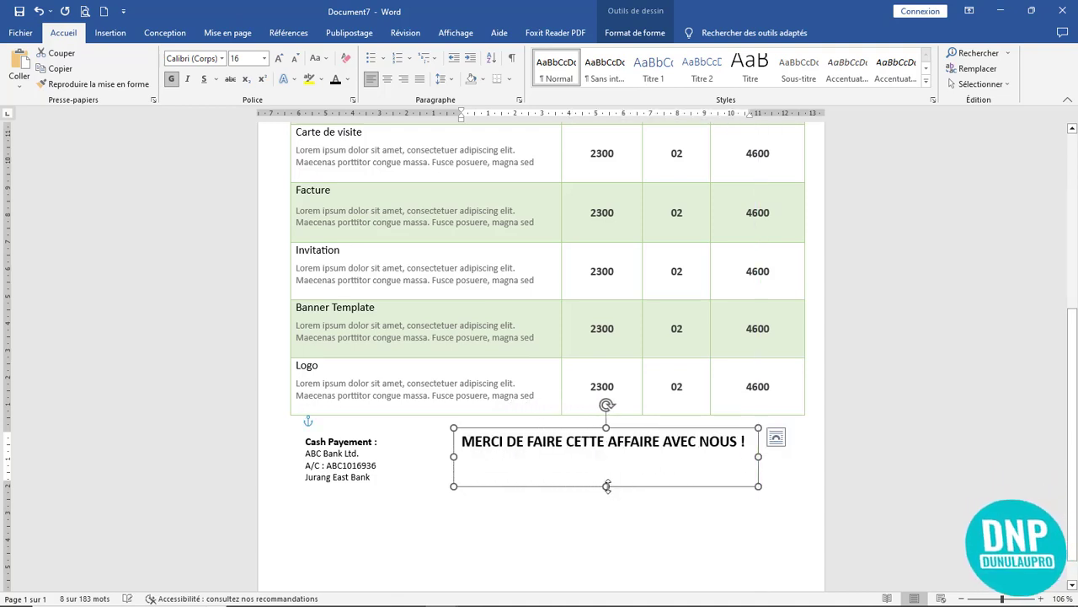
drag(605, 486, 638, 456)
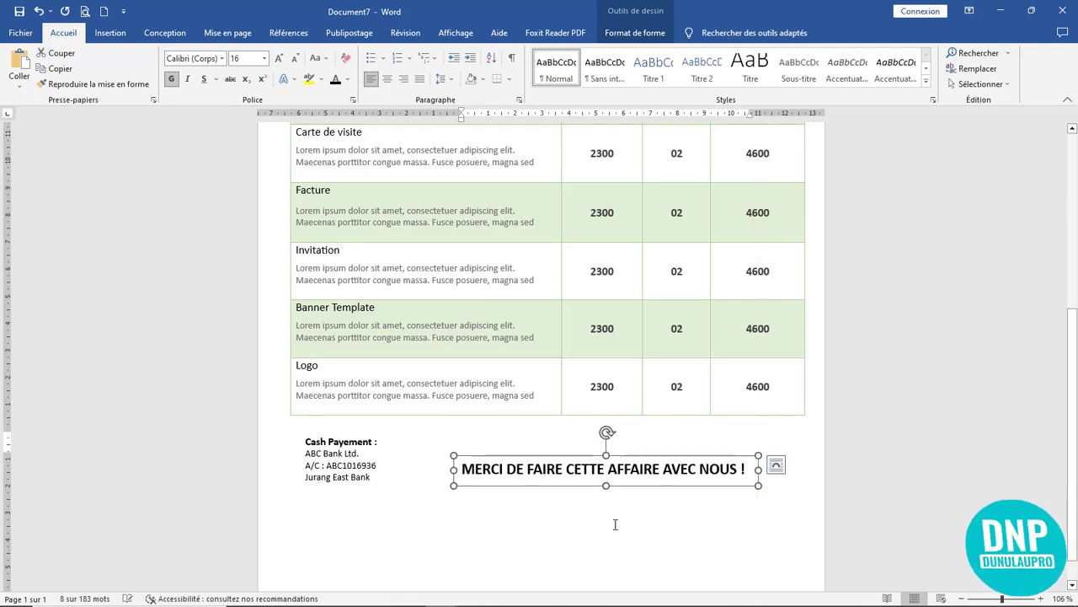
click(619, 512)
click(610, 467)
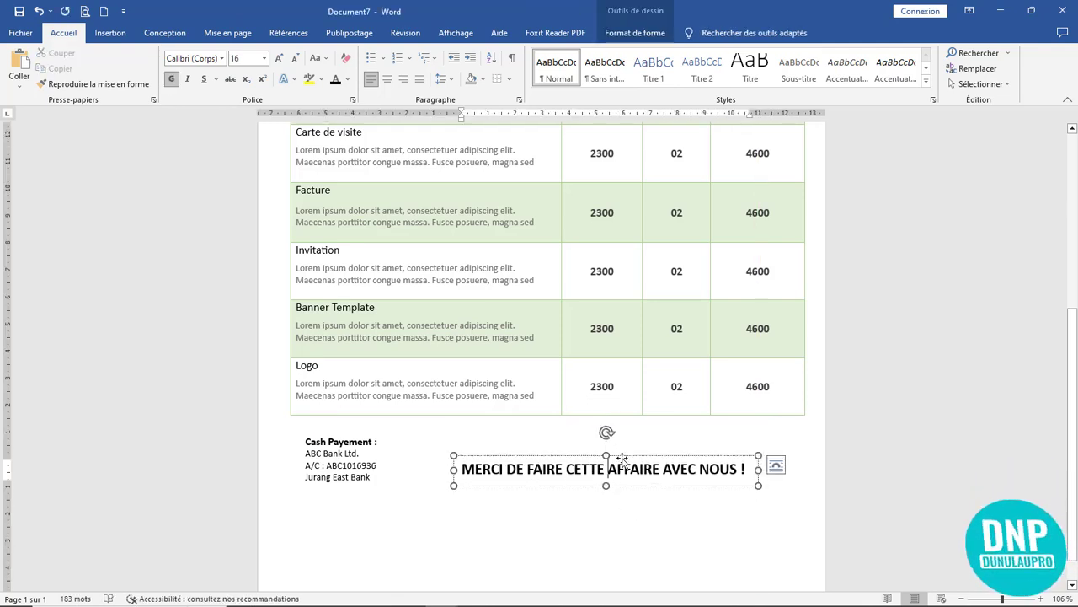
click(629, 512)
click(356, 463)
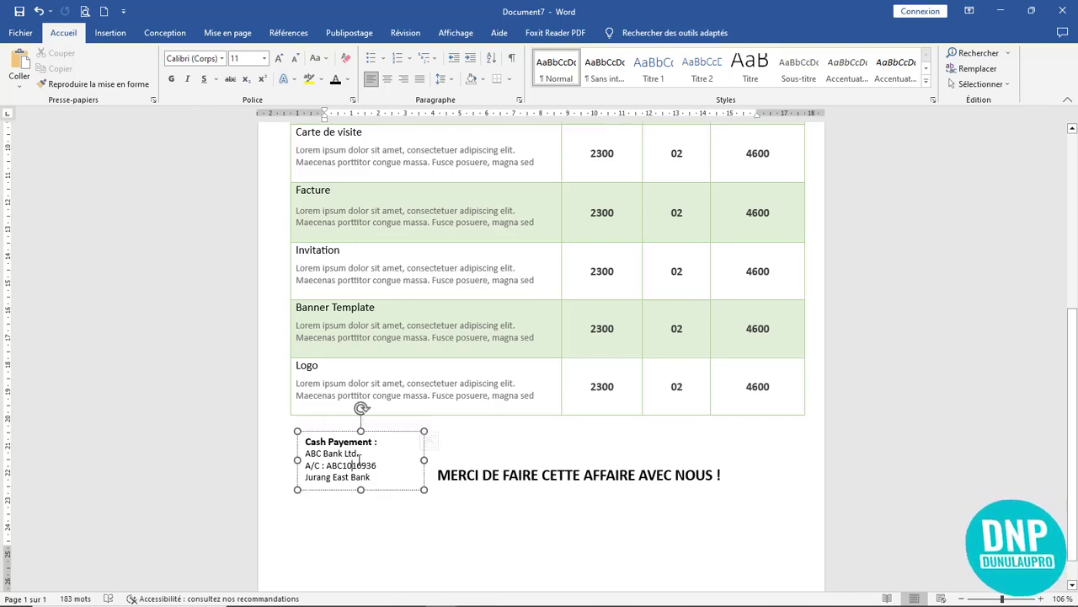
drag(347, 432, 692, 467)
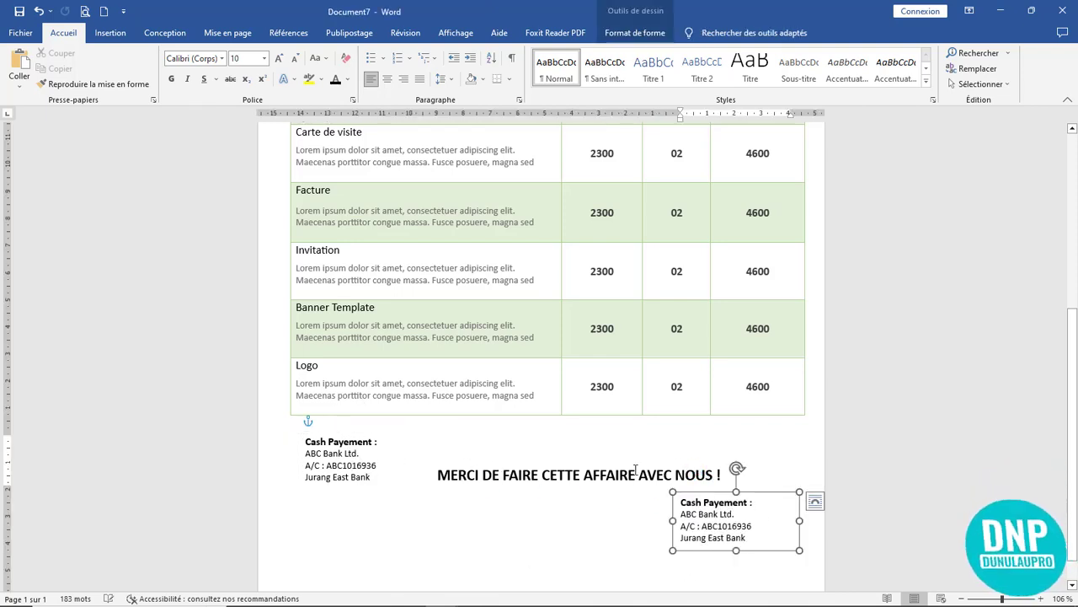
- Break the thank-you text before AVEC onto two lines, resize its box, and centre it
click(647, 477)
key(Return)
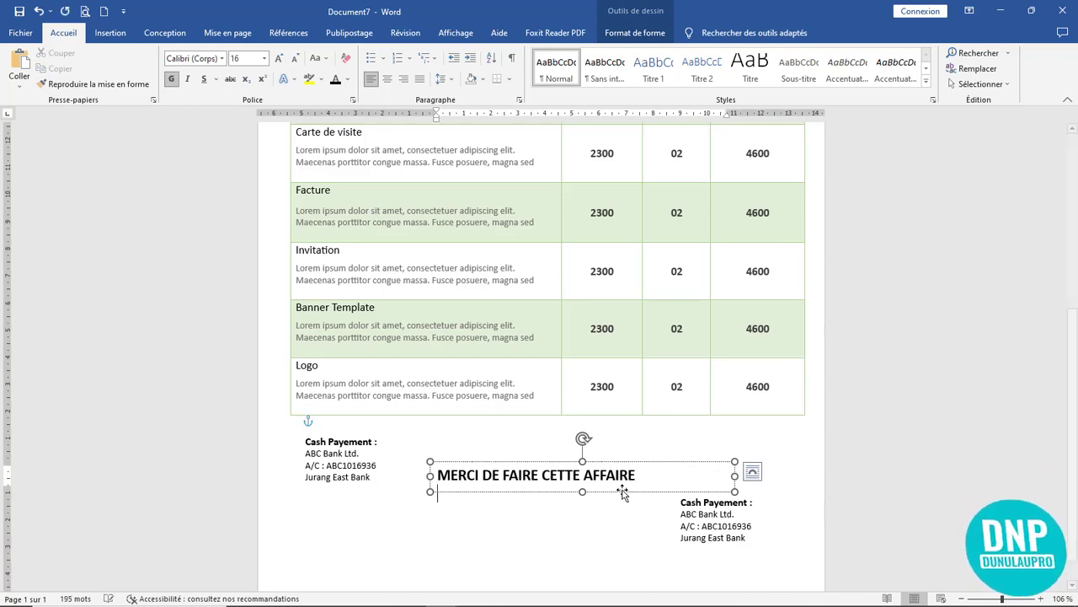
drag(583, 493, 581, 506)
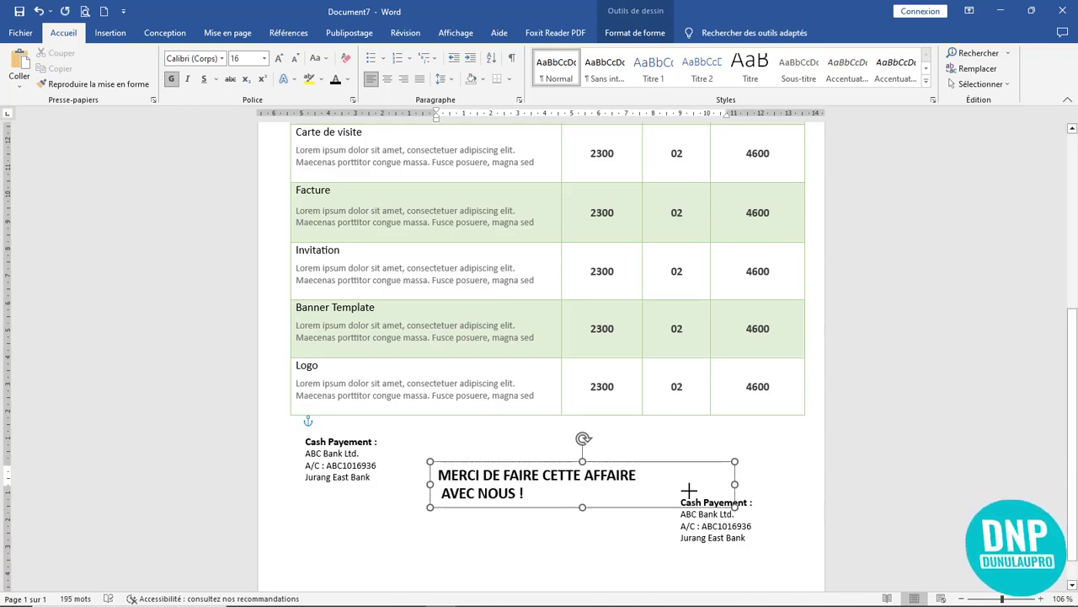
drag(734, 485, 654, 486)
click(387, 80)
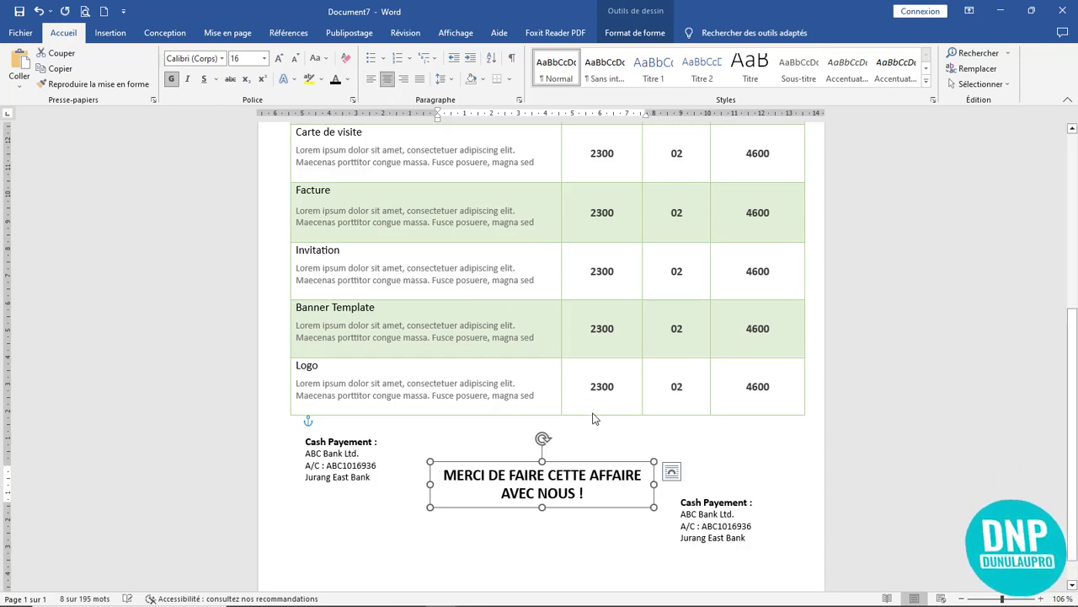
- Align and widen the right copy, then replace its text with the signer's name and CEO et Manager
click(693, 500)
drag(720, 492, 719, 438)
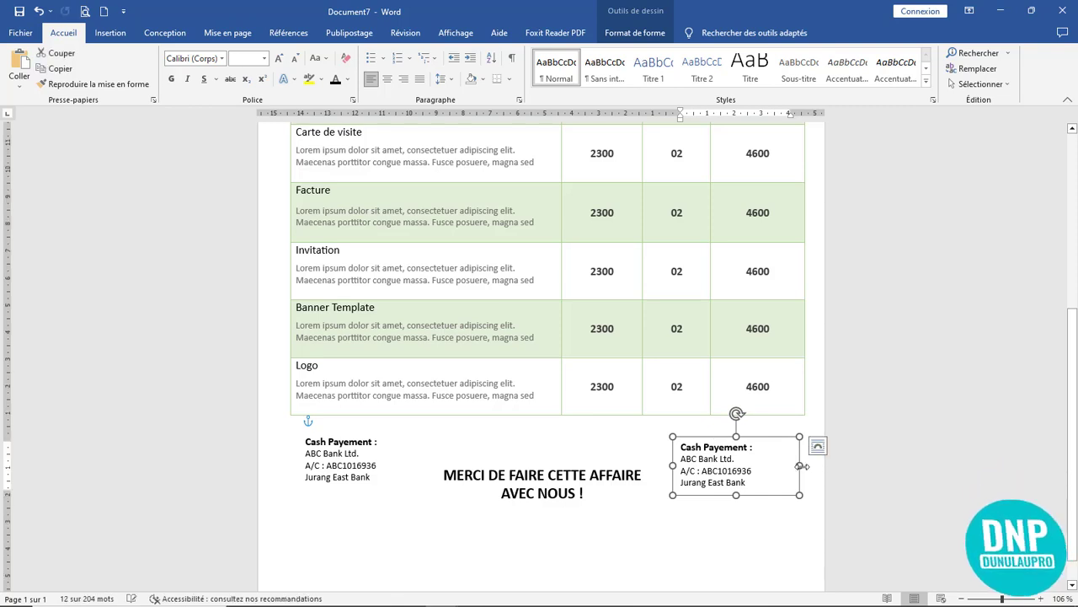
drag(800, 465, 823, 465)
drag(748, 482, 679, 444)
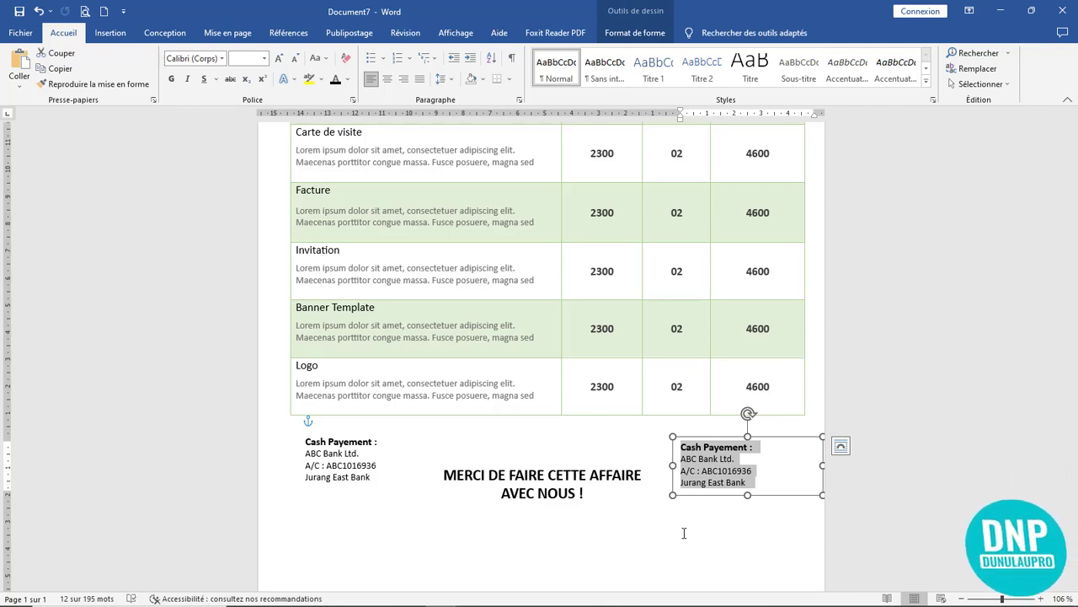
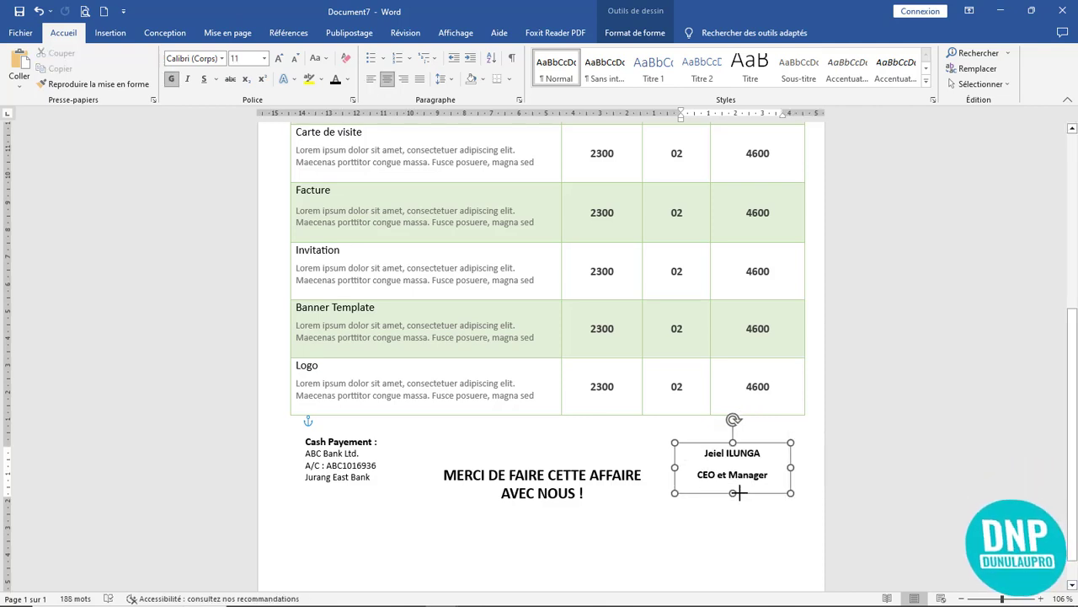
- Draw a straight line in the signature block between the signer's name and CEO et Manager
click(739, 506)
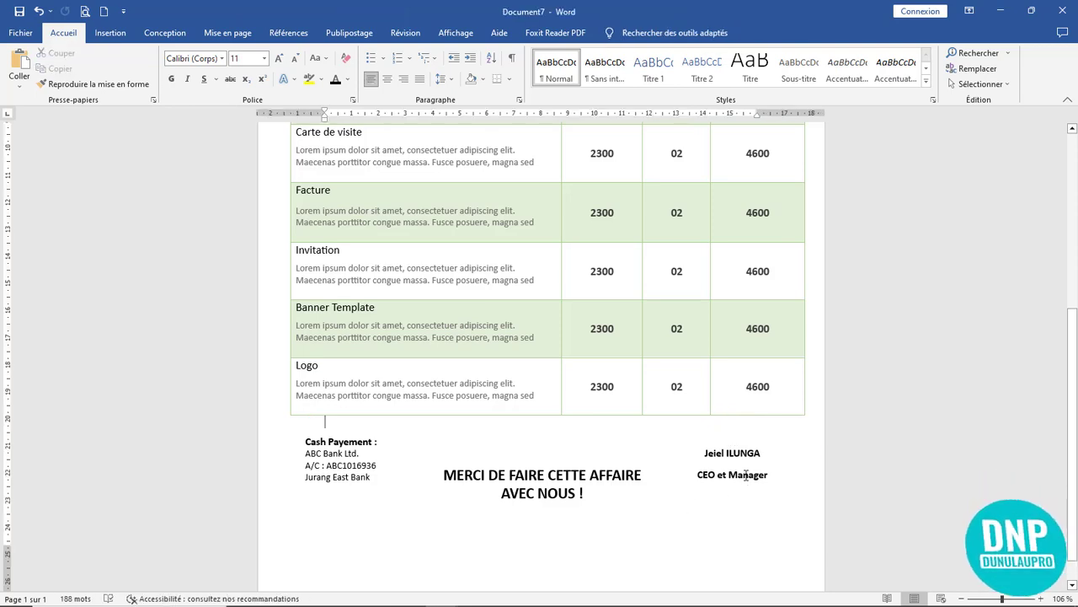
click(760, 479)
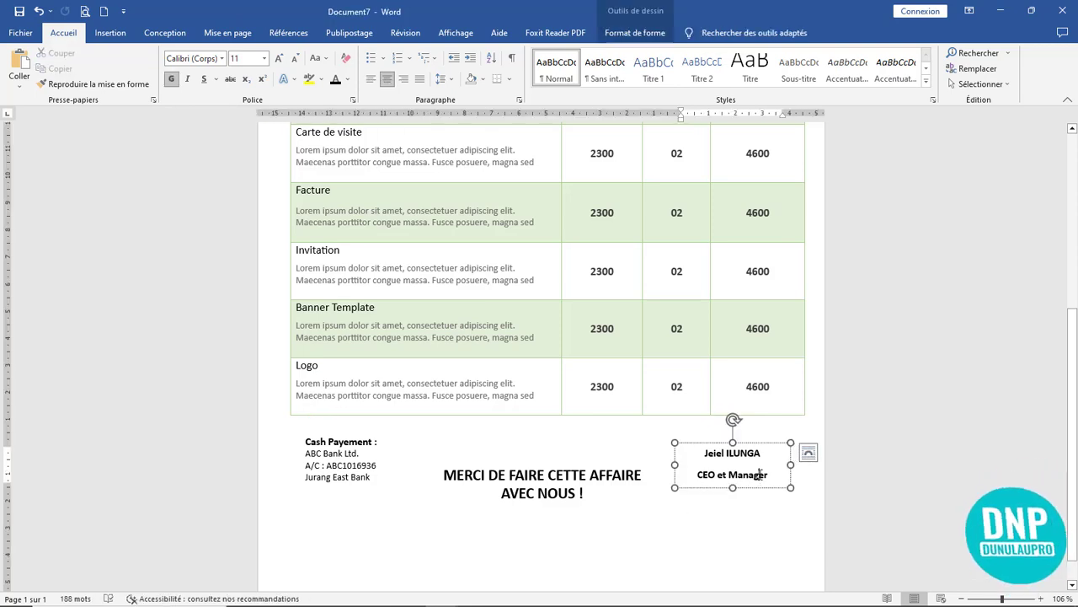
click(110, 32)
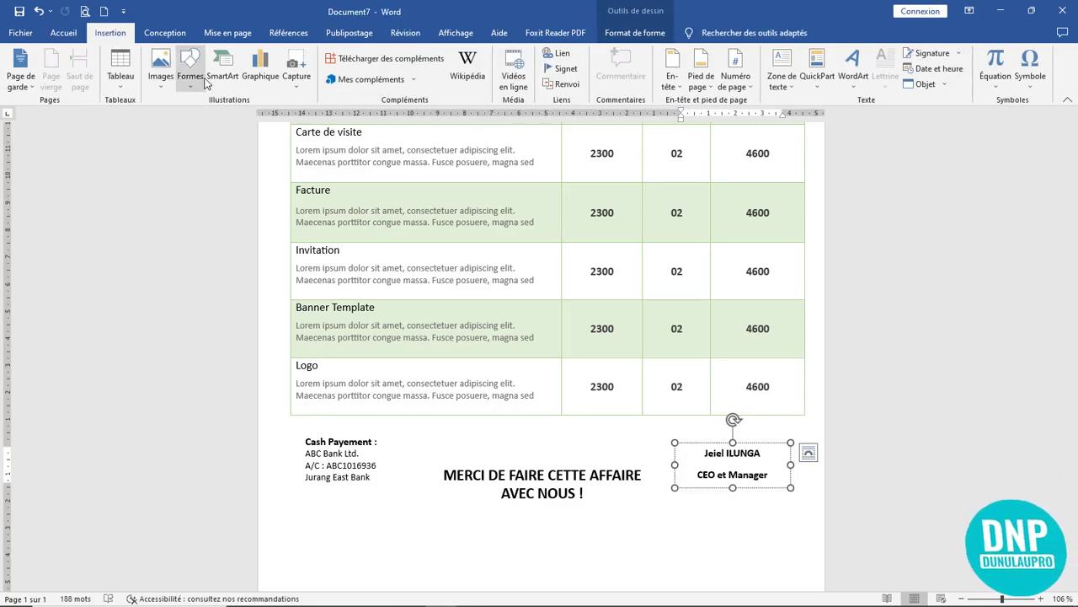
click(190, 76)
click(198, 128)
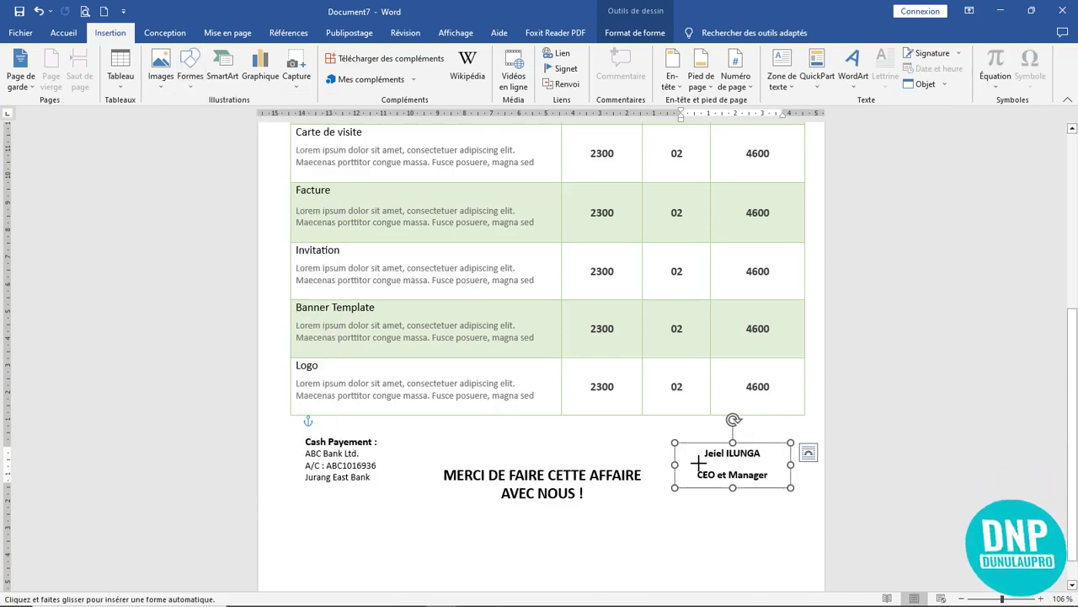
drag(698, 462, 771, 463)
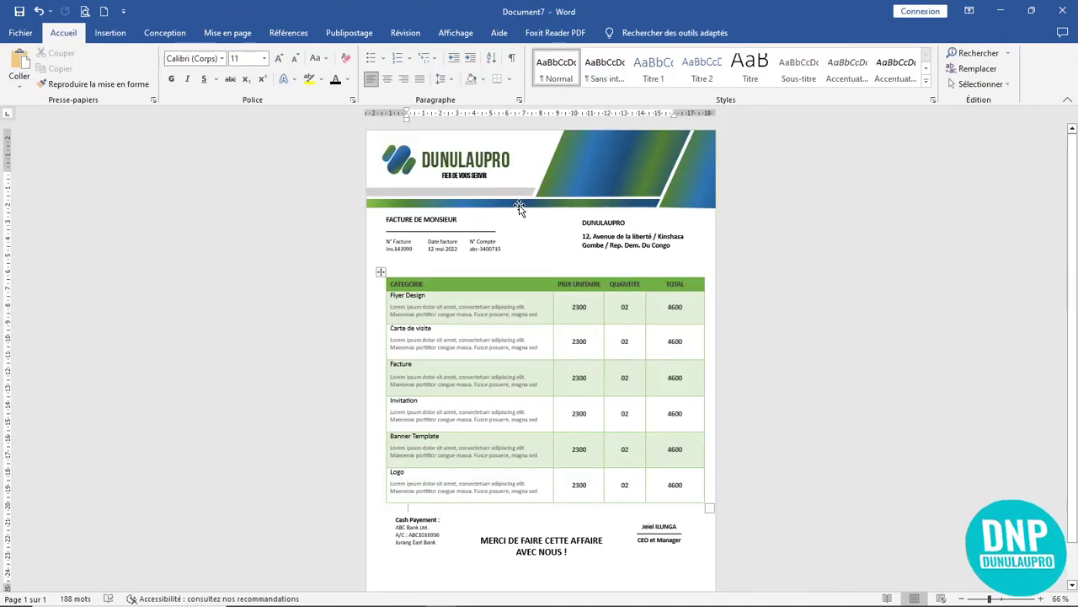
- Copy the green-blue gradient bar and grey header bar to the page bottom, stretching the gradient past the right edge
click(516, 205)
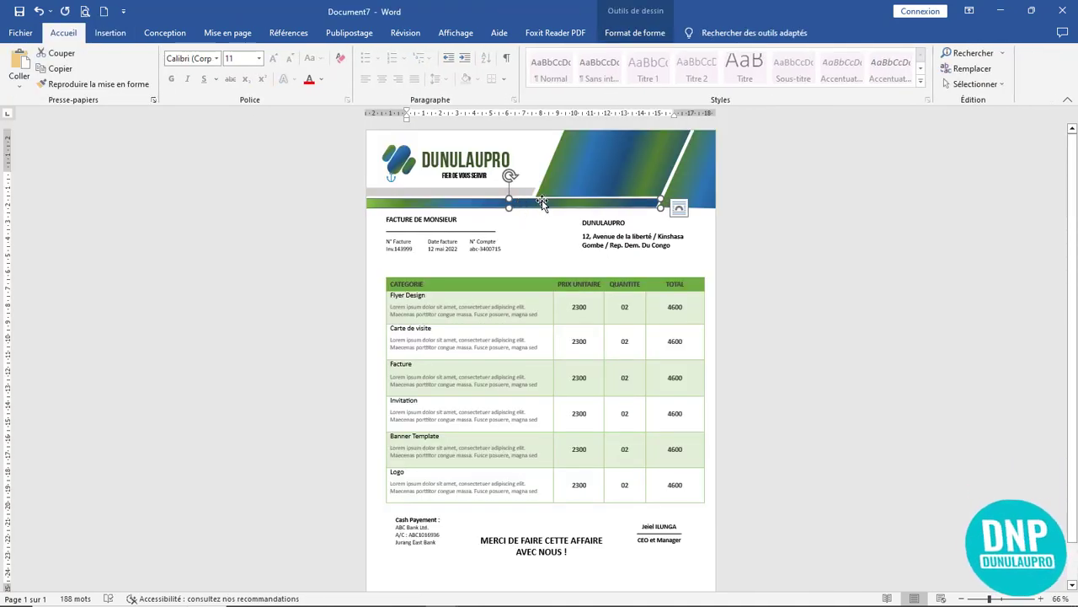
drag(533, 205, 531, 577)
scroll(539, 581, down, 1)
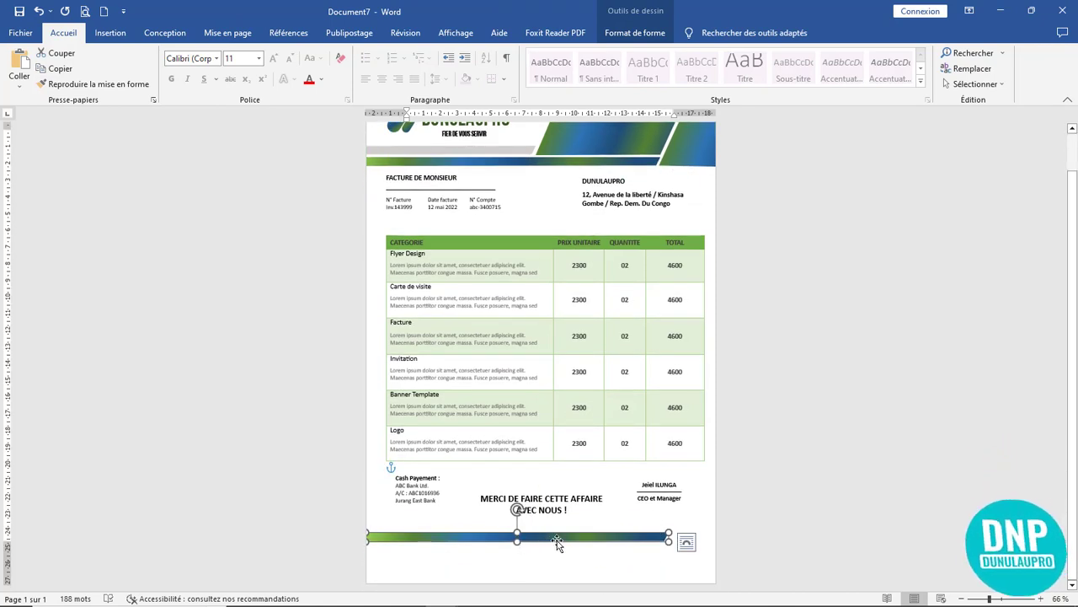
scroll(556, 239, up, 1)
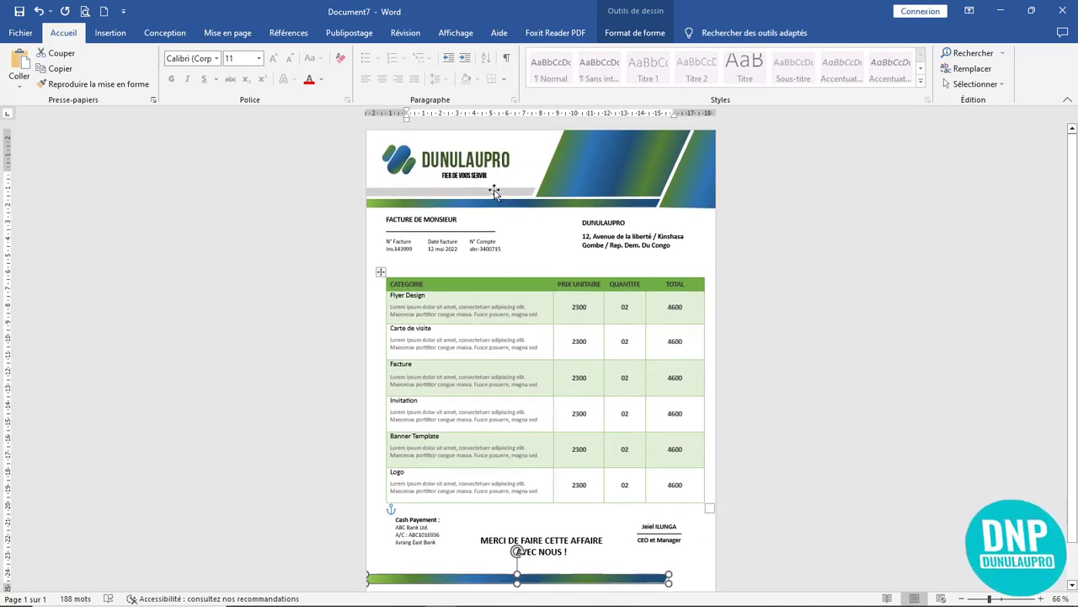
drag(496, 192, 550, 564)
drag(521, 531, 501, 572)
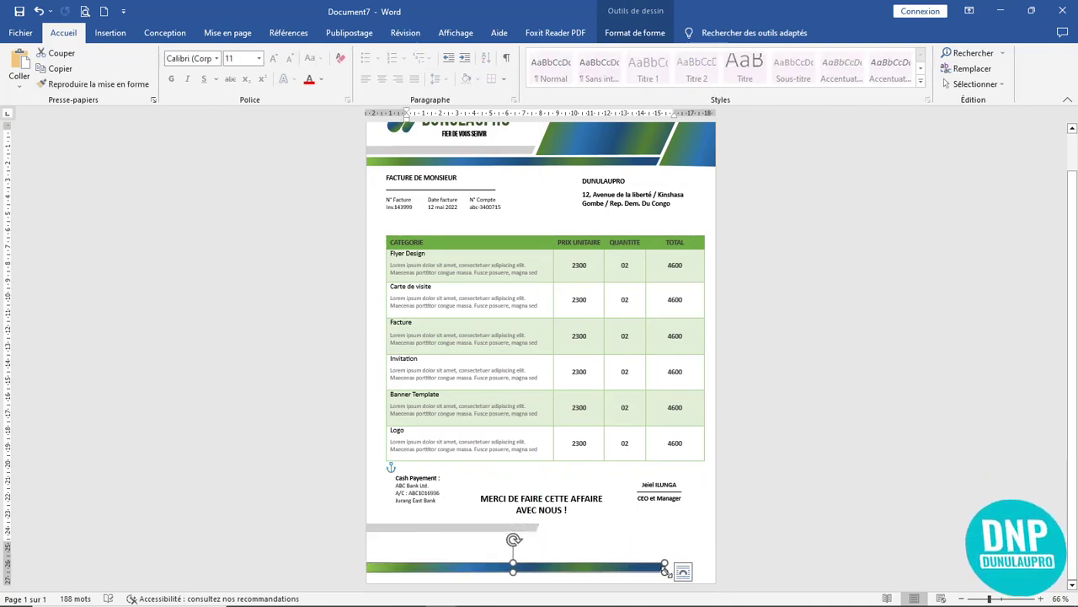
drag(664, 570, 745, 572)
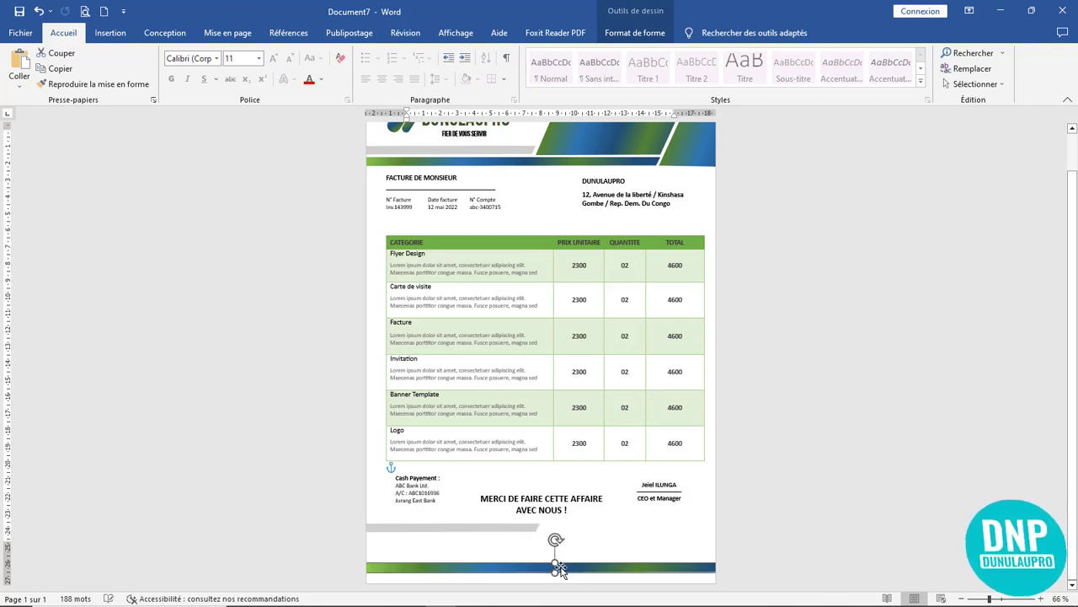
- Make the bottom grey strip taller and wider
click(518, 528)
drag(451, 522, 465, 563)
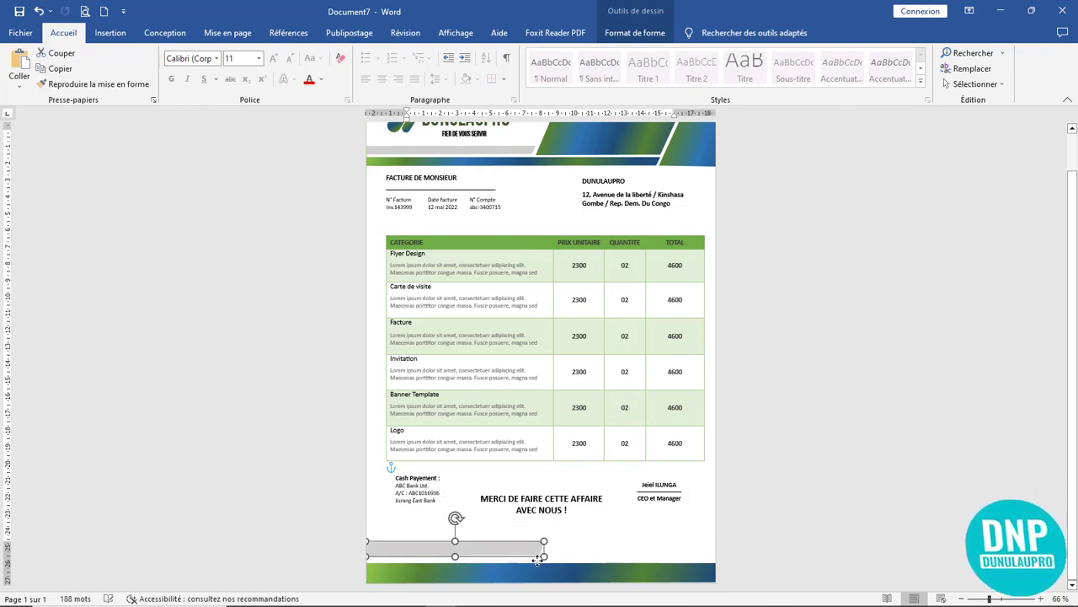
mouse_move(542, 554)
mouse_down()
mouse_move(561, 554)
mouse_move(521, 555)
mouse_up()
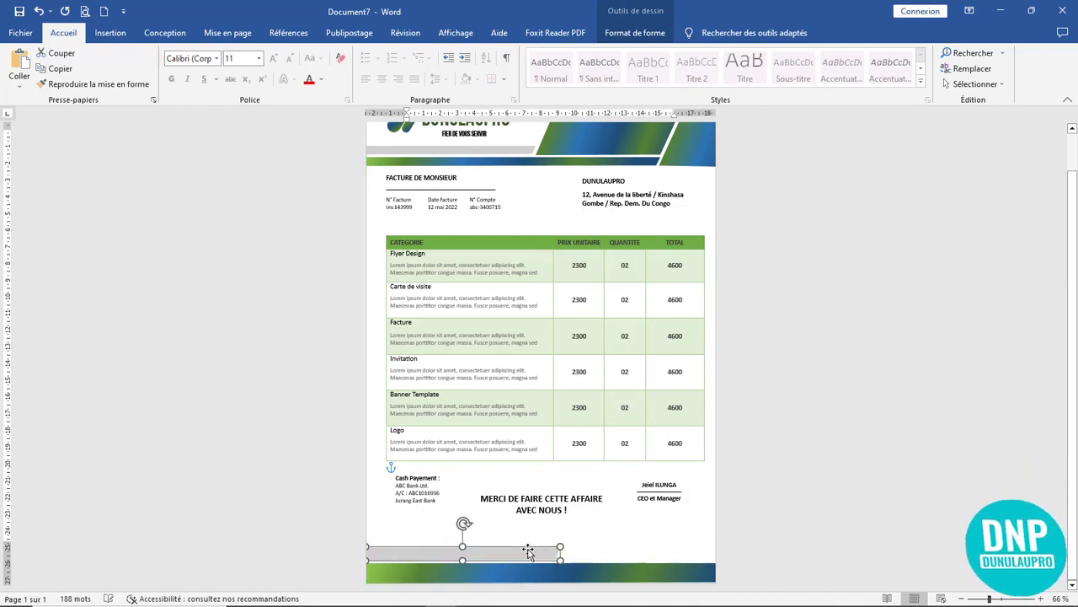
click(584, 533)
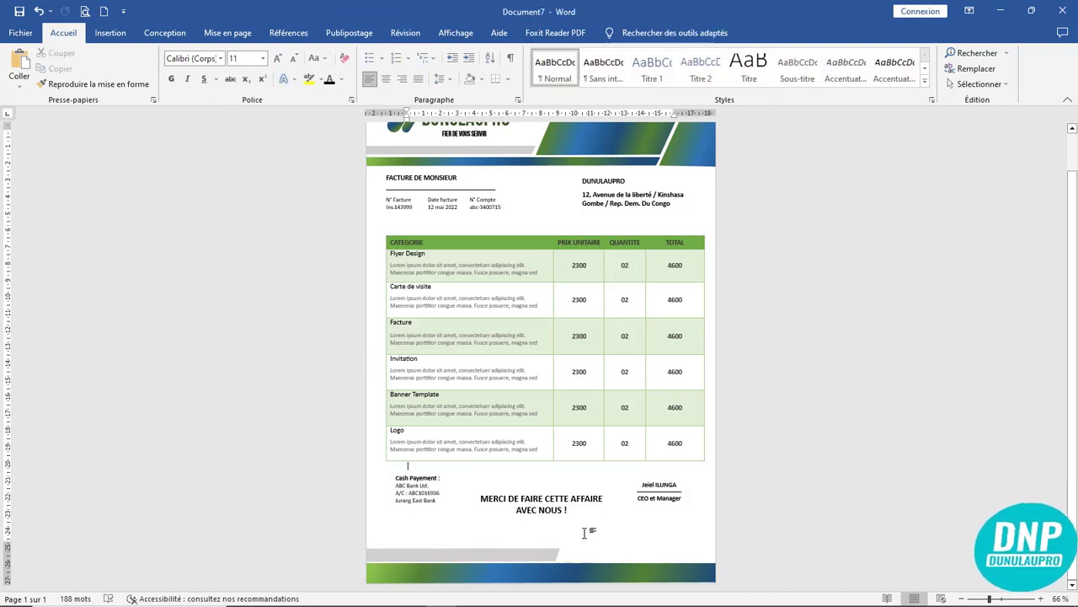
- Duplicate the grey strip, rotate it 180° to the footer's right end, and nudge it into place
click(513, 556)
drag(516, 558, 607, 527)
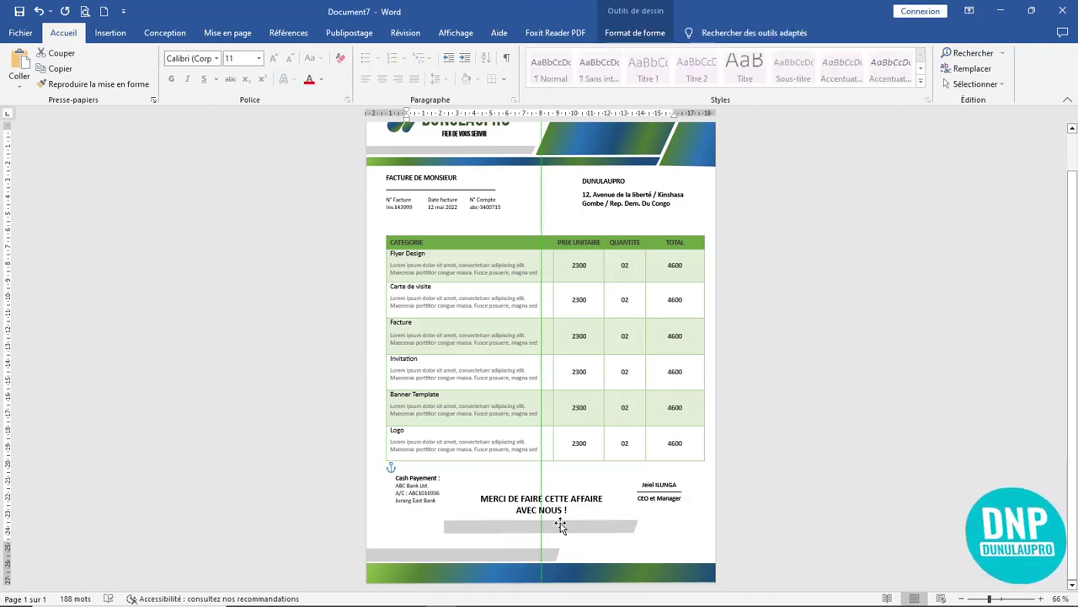
drag(540, 502, 675, 558)
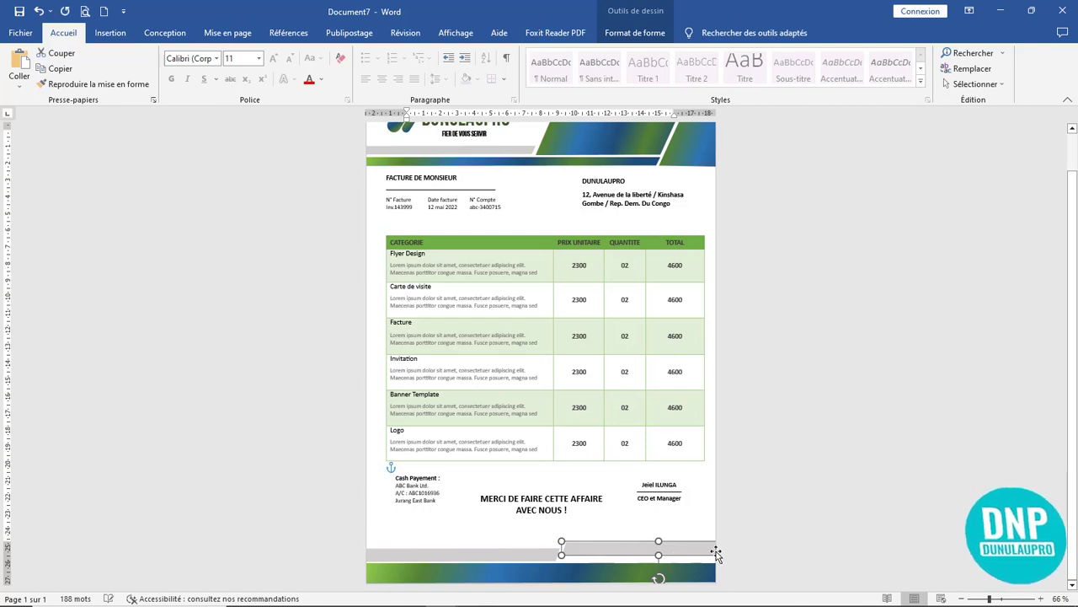
key(Down)
key(Down)
key(Down)
key(Down)
key(Down)
key(Down)
key(Down)
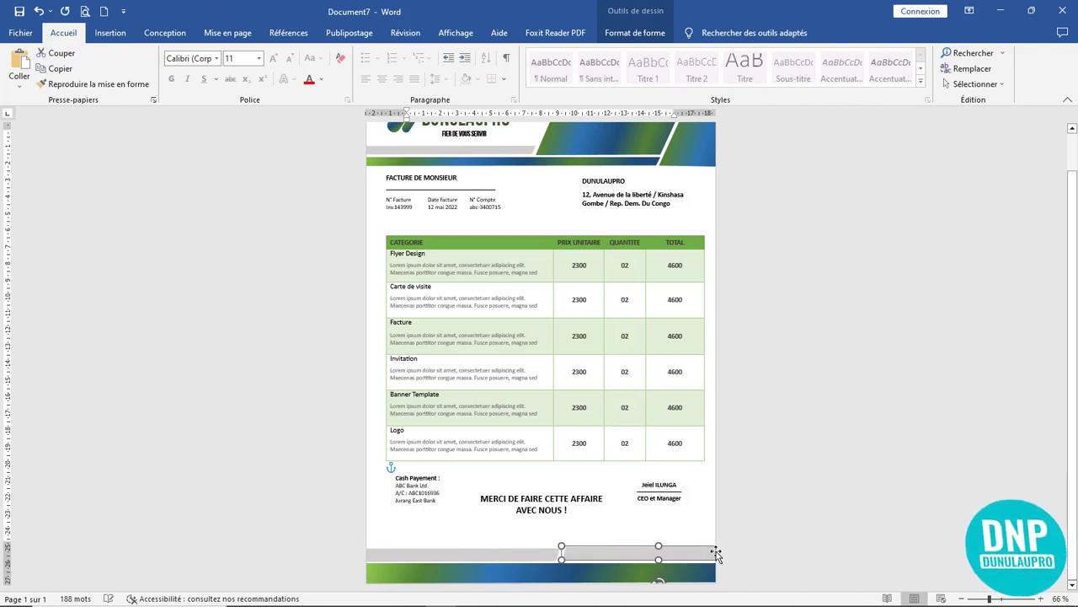
key(Left)
key(Left)
key(Left)
key(Left)
key(Left)
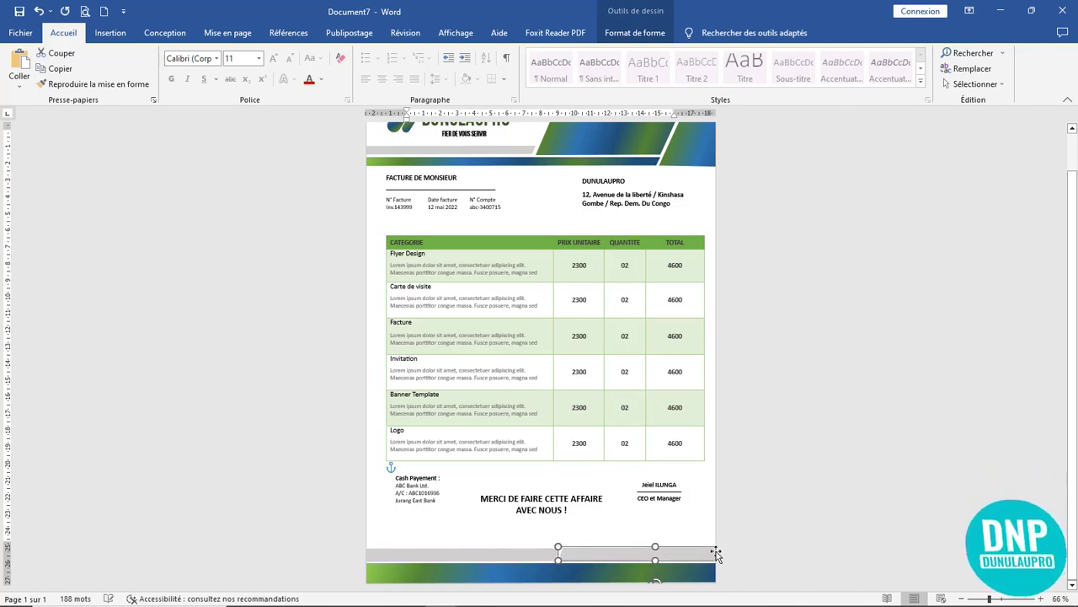
key(Down)
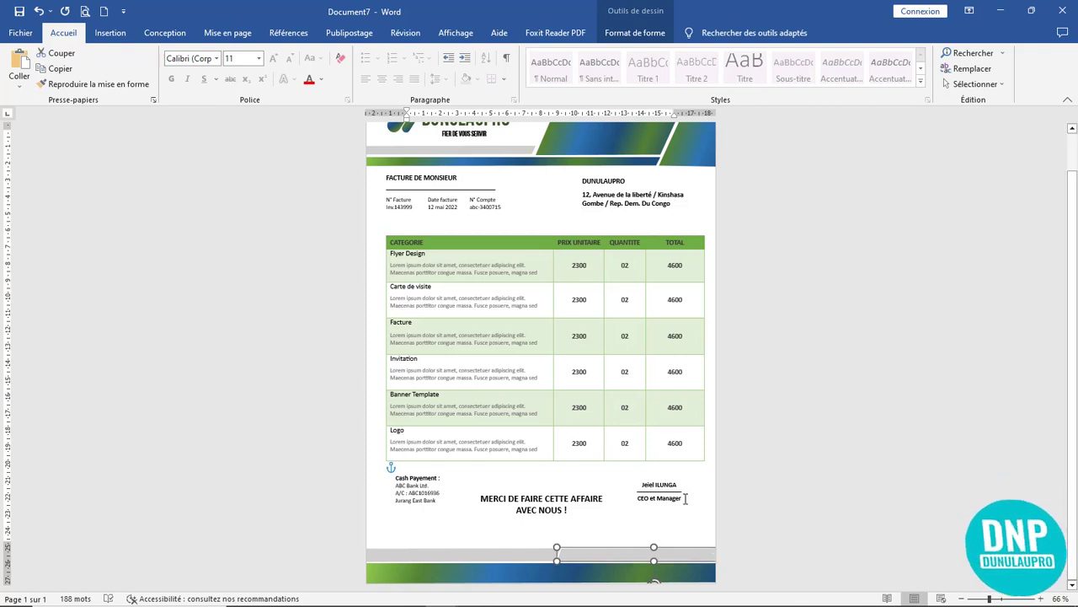
double_click(621, 553)
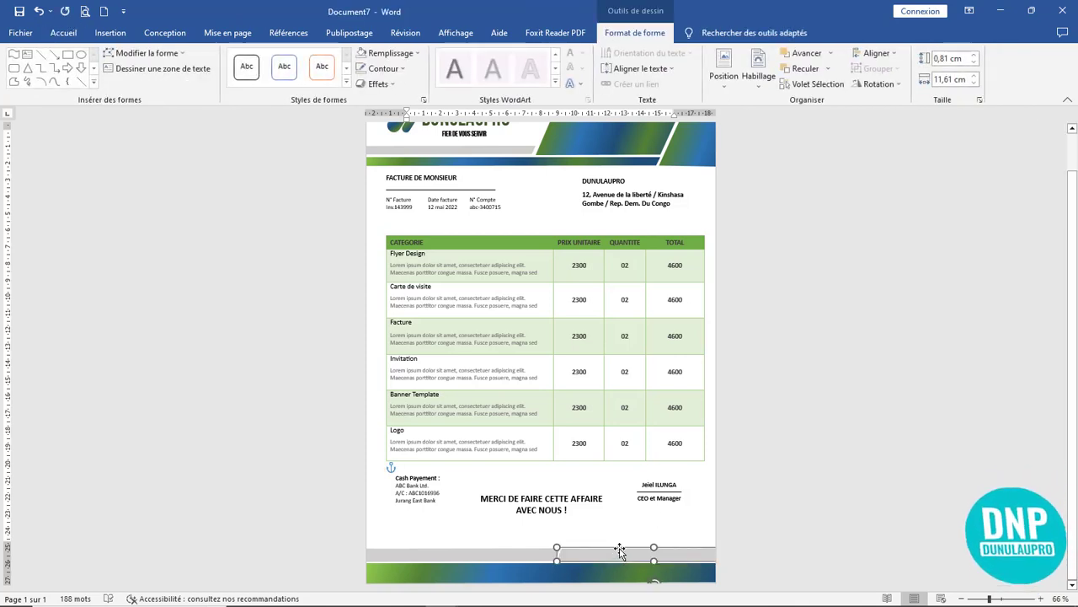
- Fill the right footer strip with a dark charcoal grey theme colour
click(383, 54)
click(372, 82)
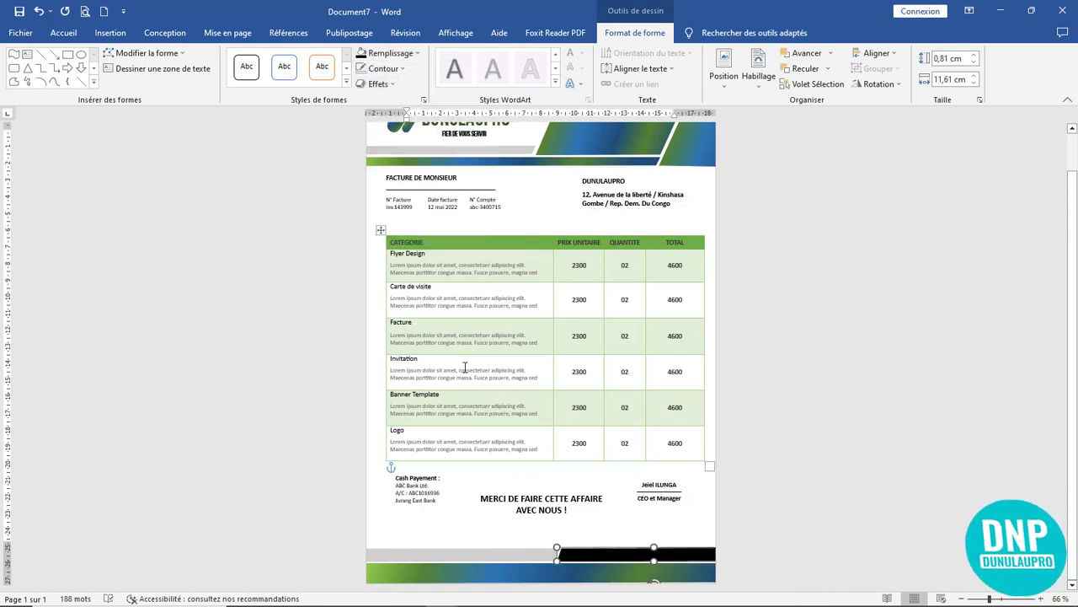
click(392, 54)
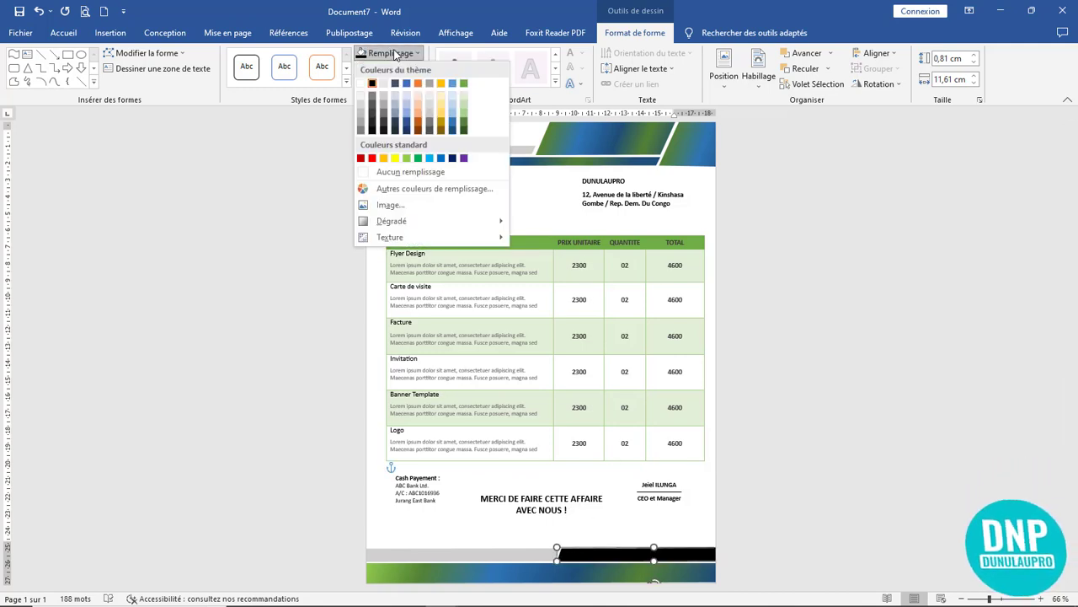
click(376, 121)
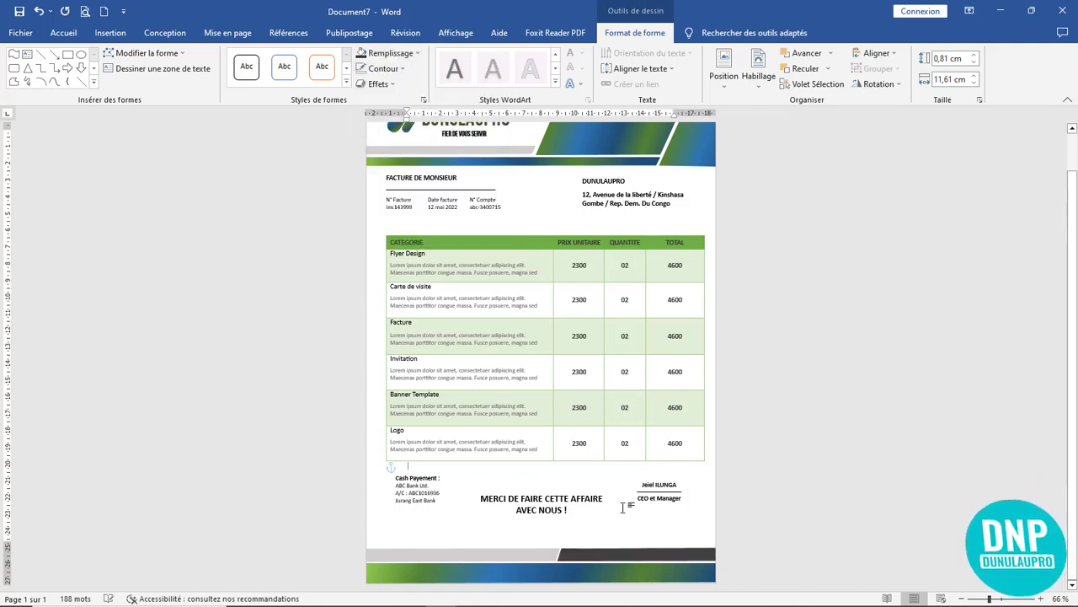
click(566, 531)
- Give the left footer strip a lighter grey theme fill to contrast with the right
click(539, 554)
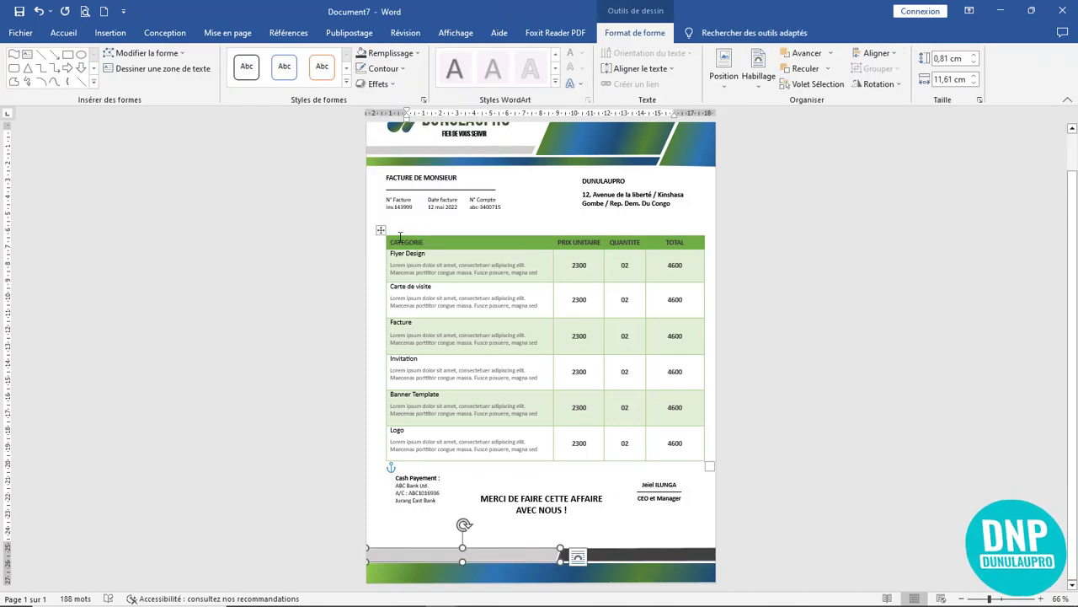
click(385, 54)
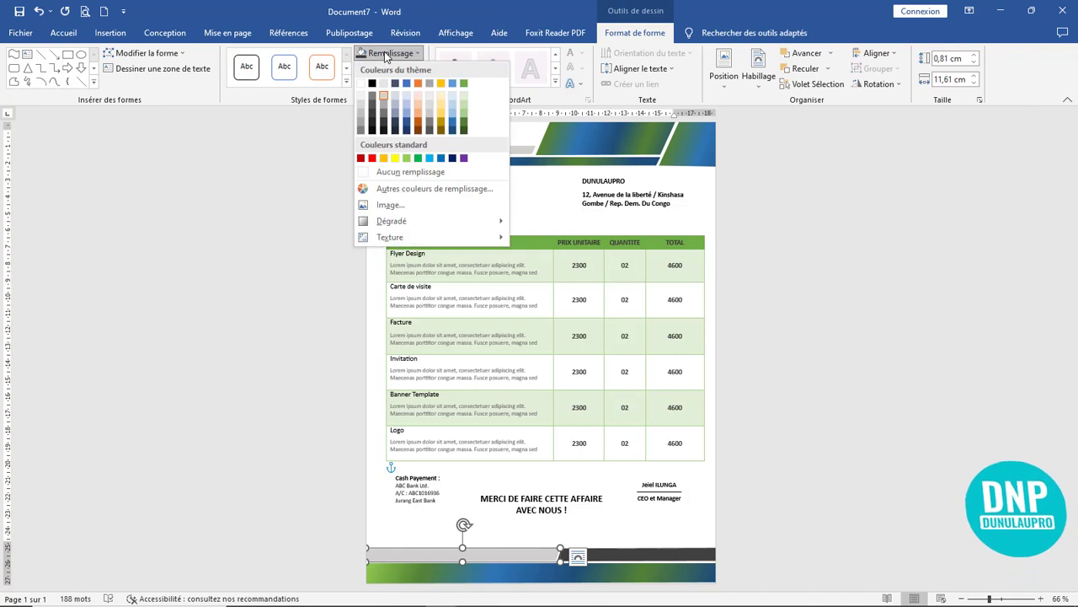
click(384, 117)
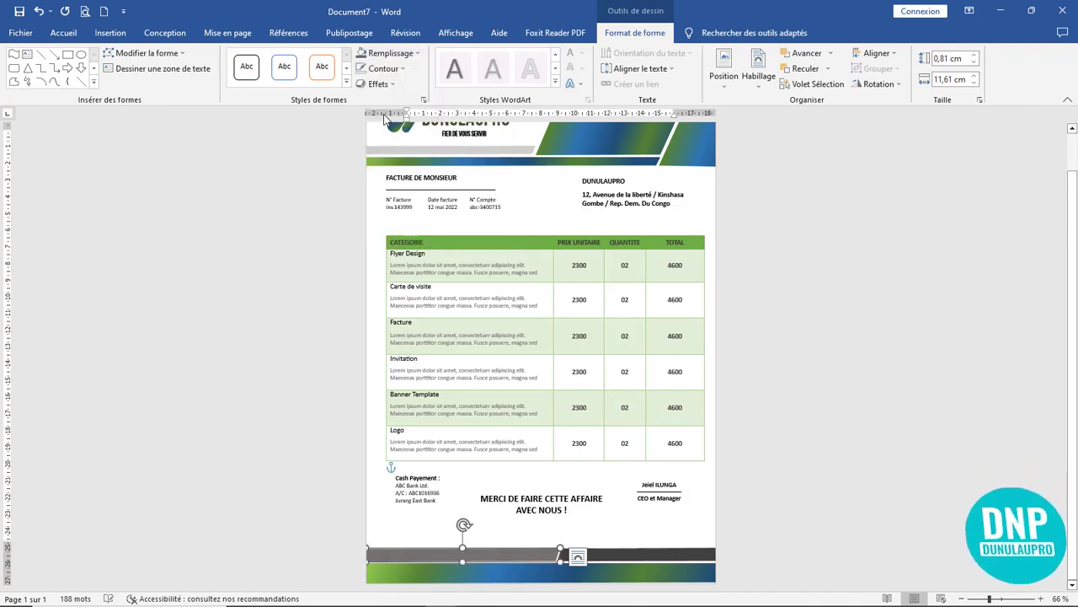
click(385, 54)
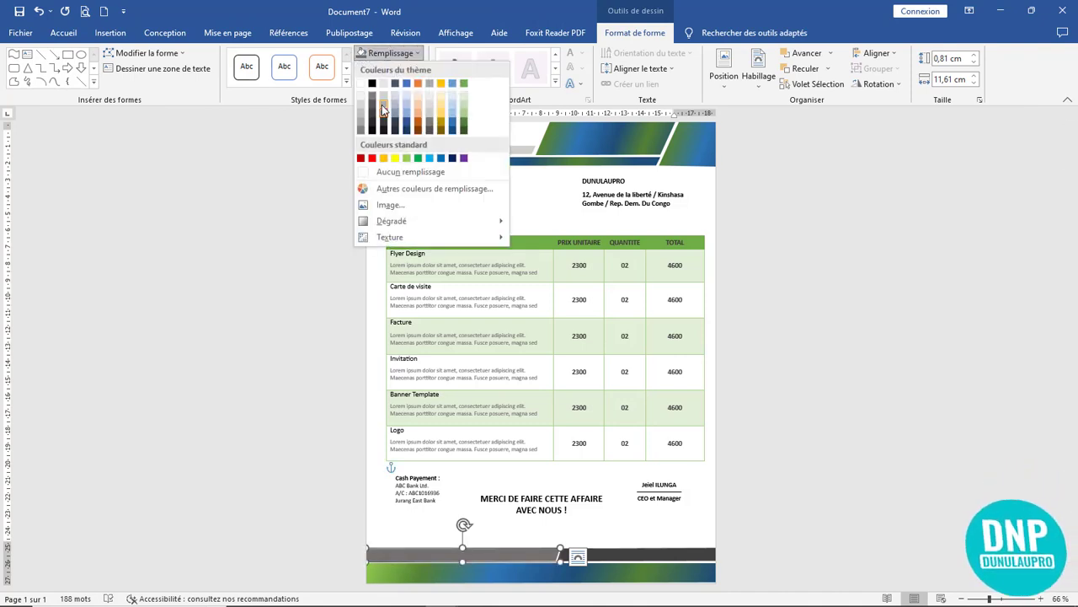
click(381, 105)
click(586, 465)
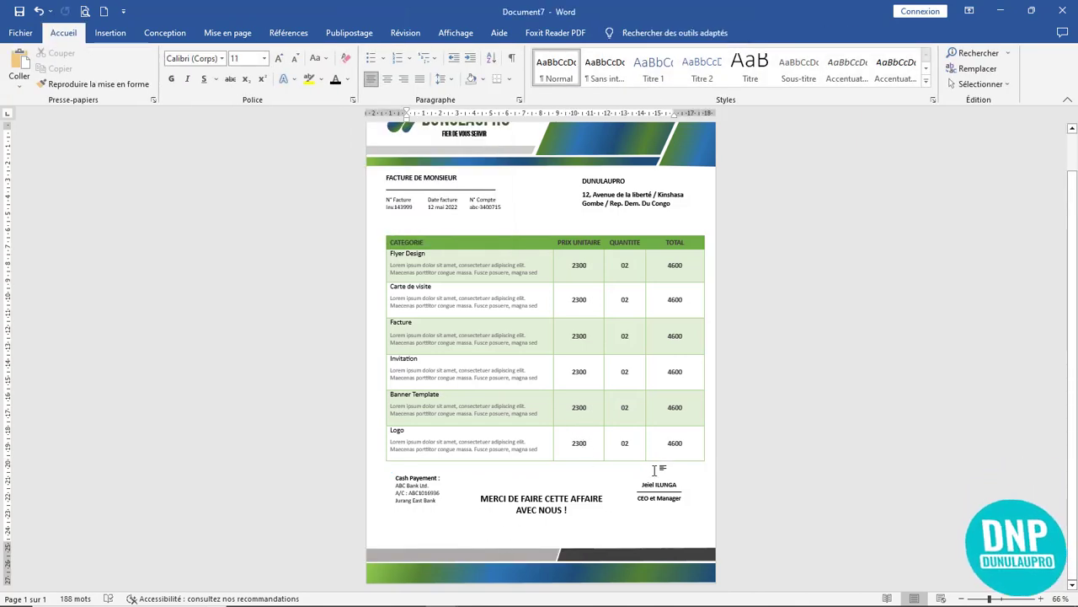
- Review the finished invoice page and collapse the ribbon to tab names only
scroll(663, 469, up, 1)
scroll(756, 424, down, 2)
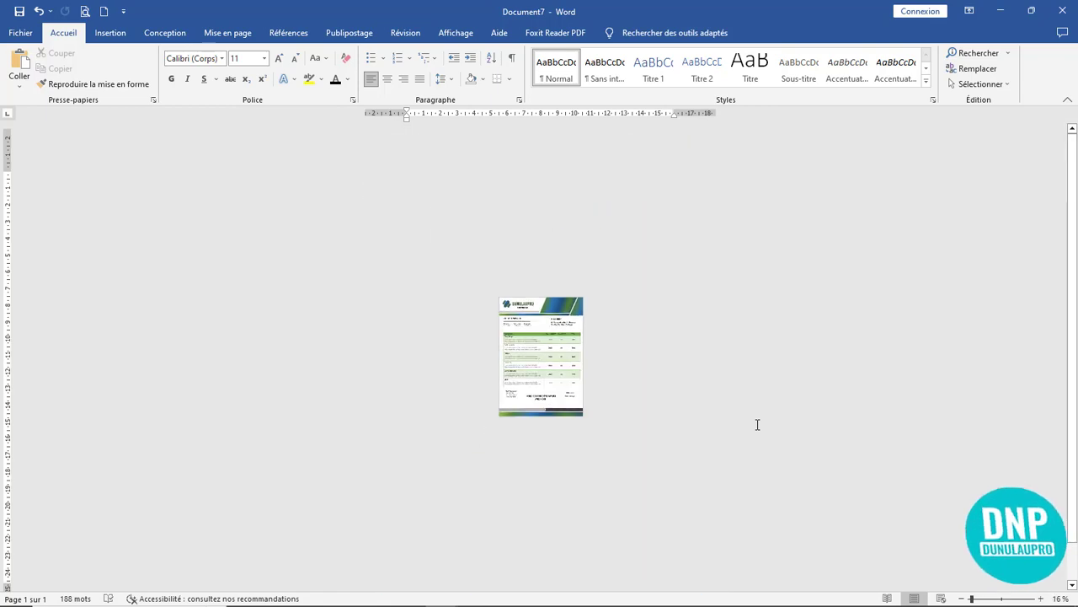
scroll(757, 424, up, 1)
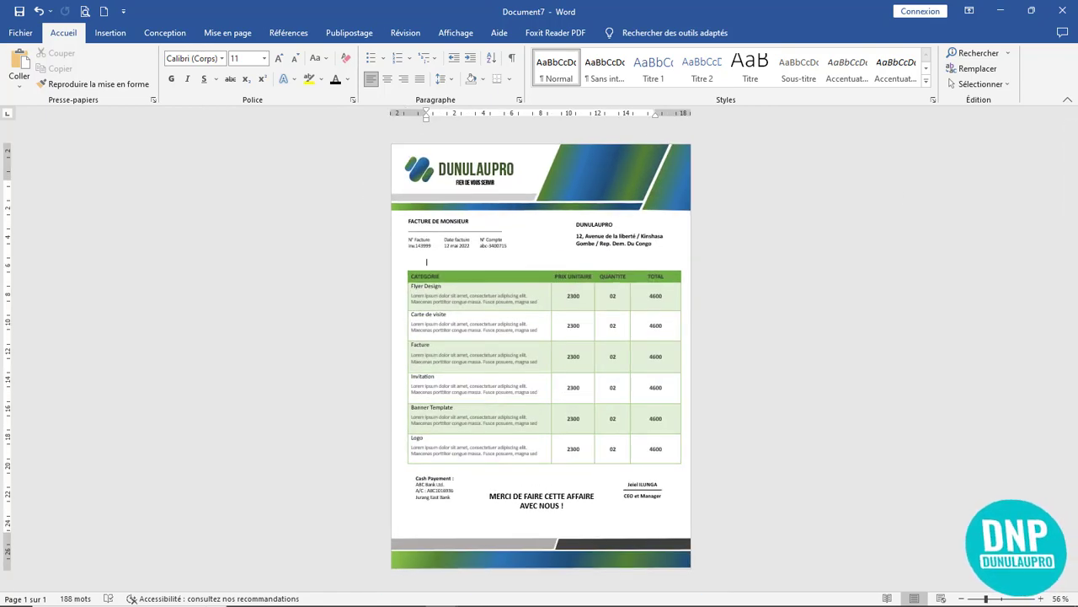
click(1067, 100)
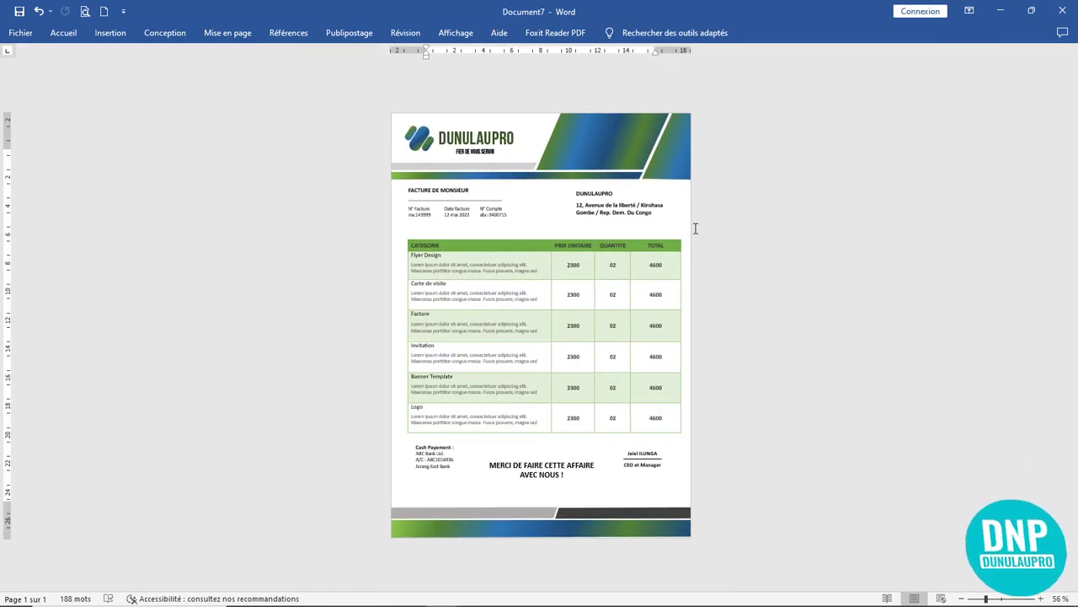
scroll(853, 249, up, 3)
scroll(854, 250, down, 2)
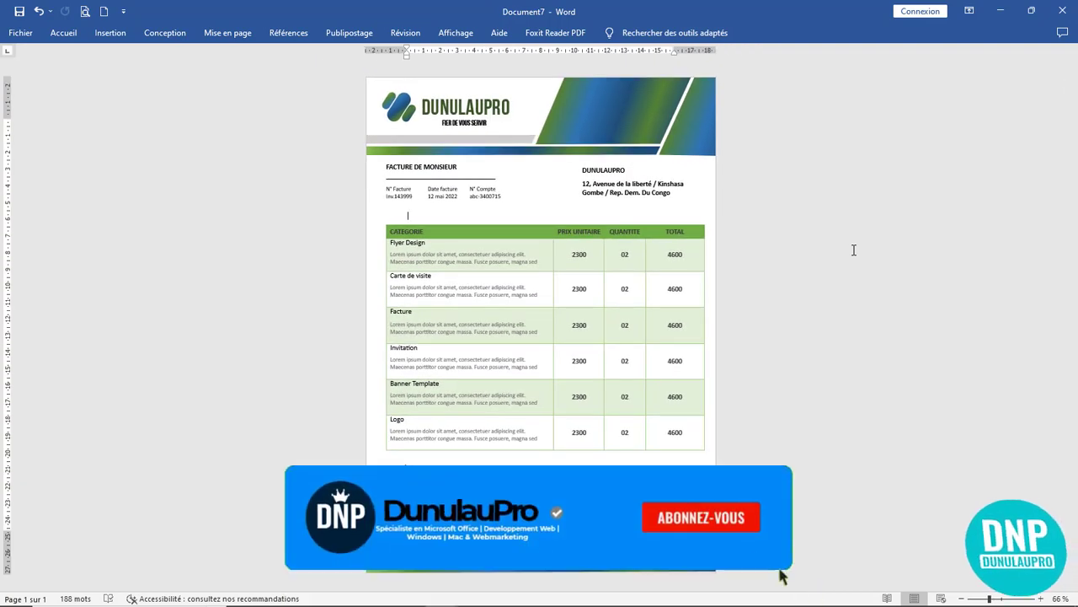